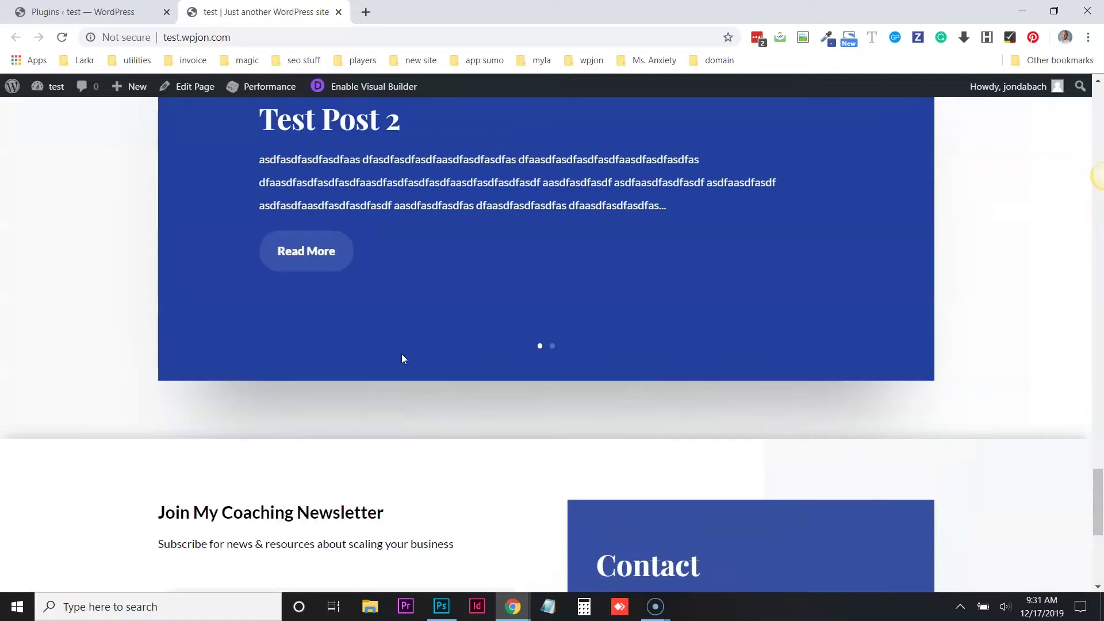
Switch back to the 'Plugins ‹ test — WordPress' browser tab
click(383, 359)
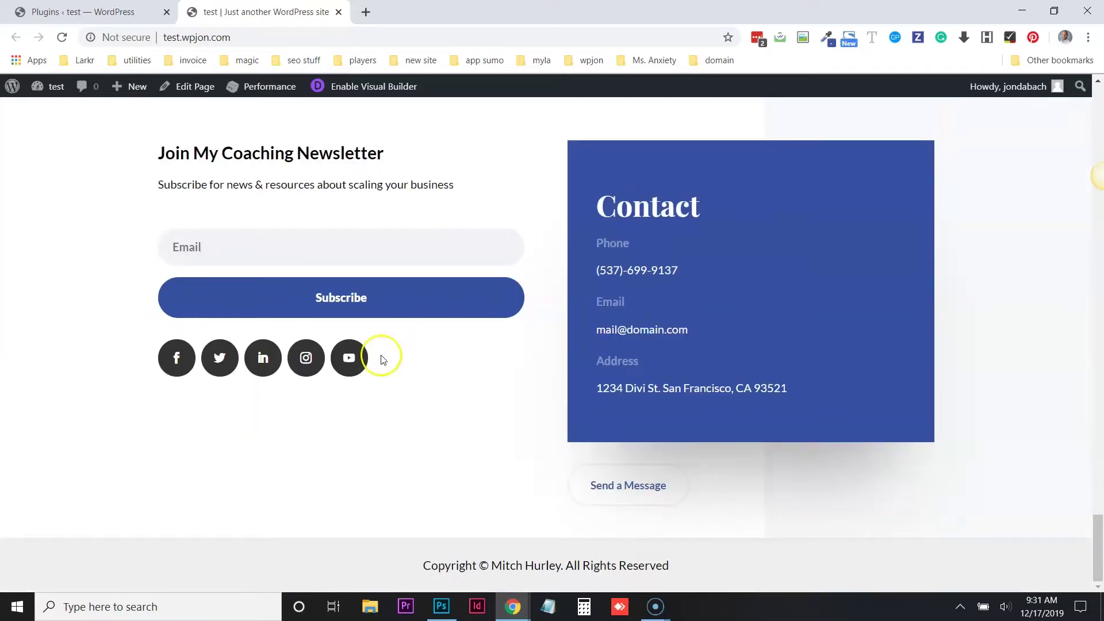
click(109, 8)
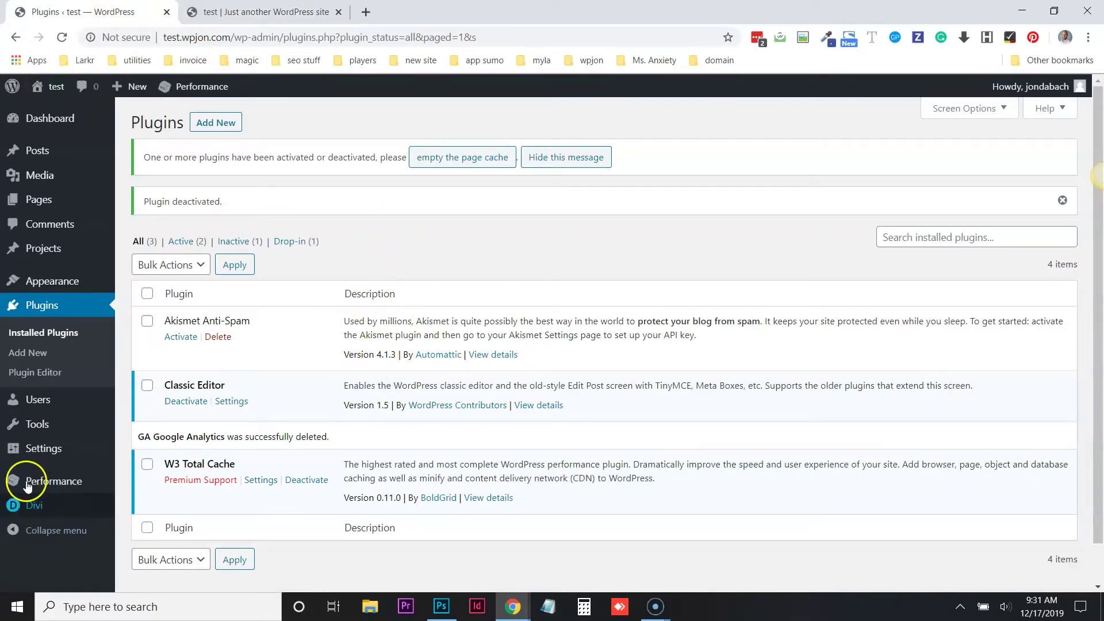
Open Divi Theme Builder and edit the Default Website Template's Global Footer
mouse_move(32, 505)
click(169, 473)
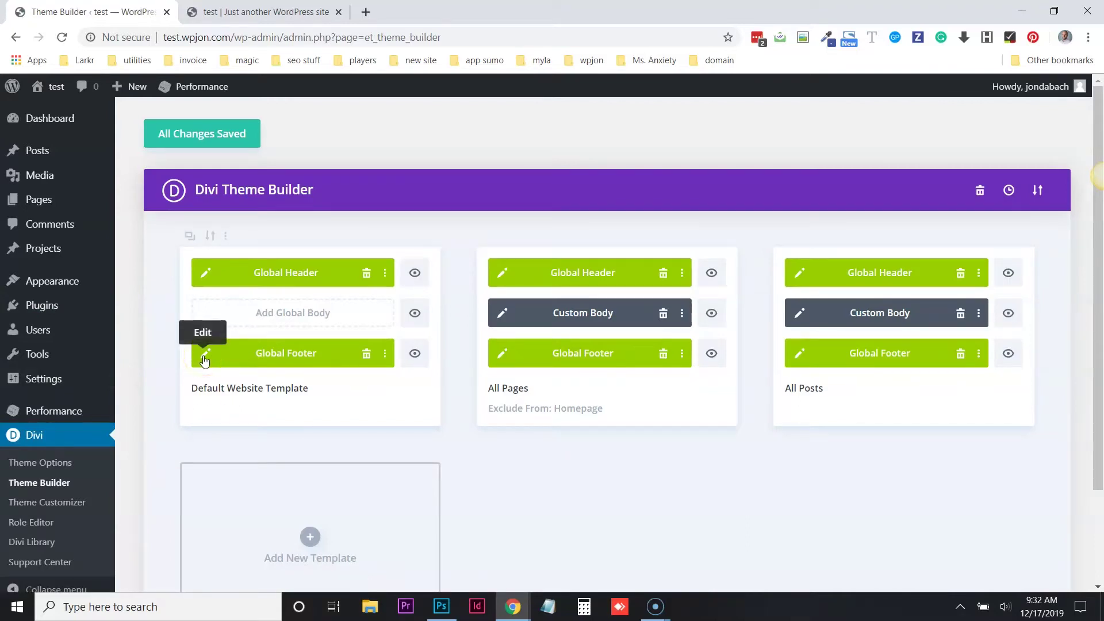
click(204, 355)
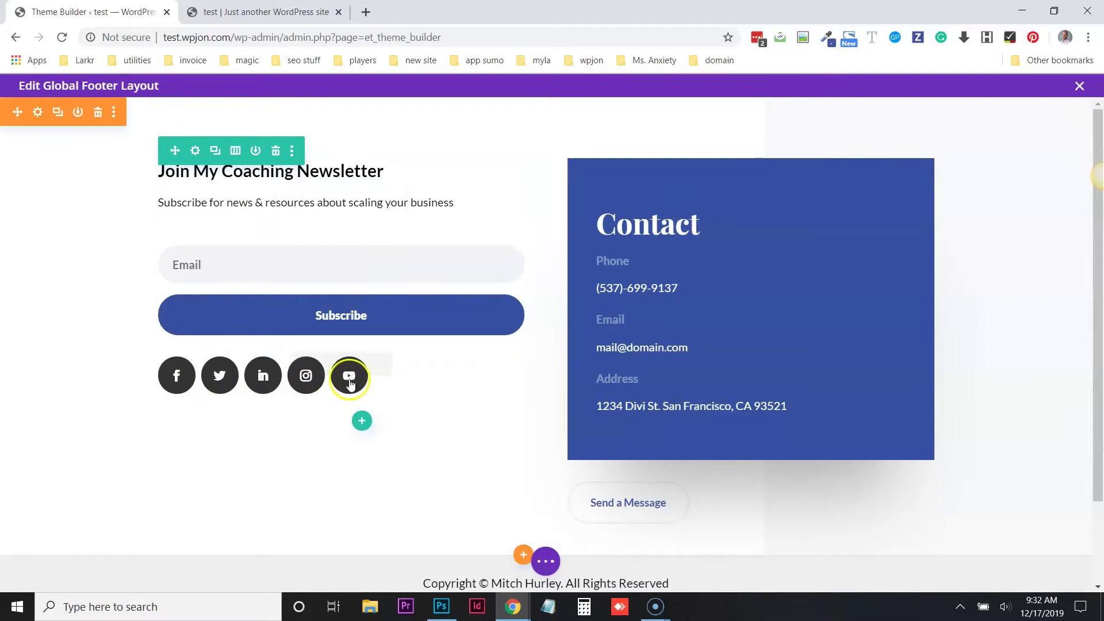
click(315, 364)
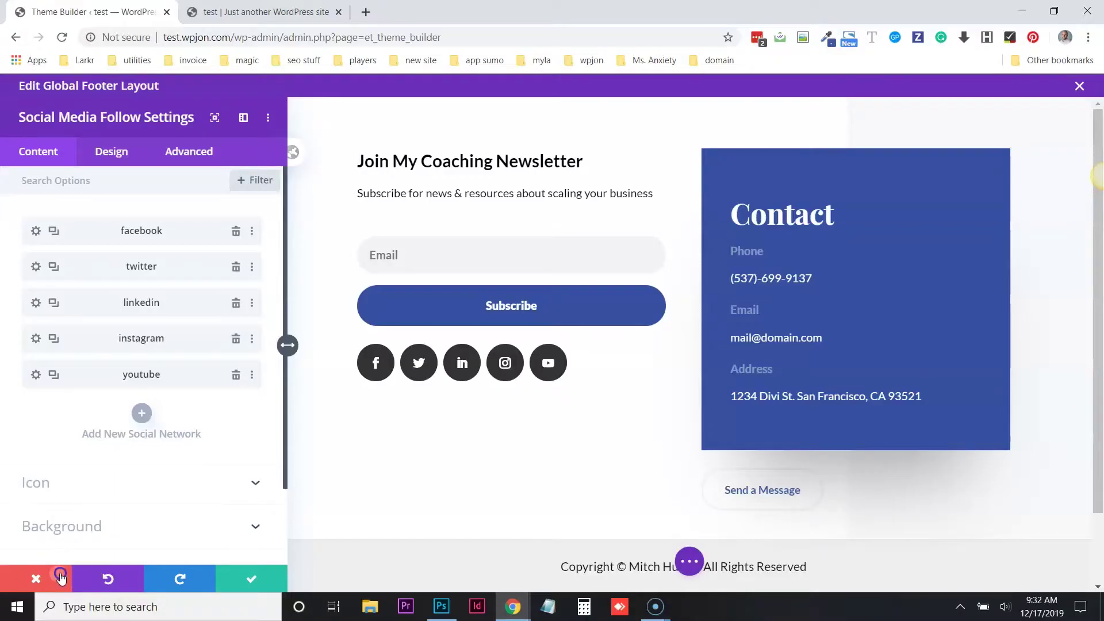
click(59, 572)
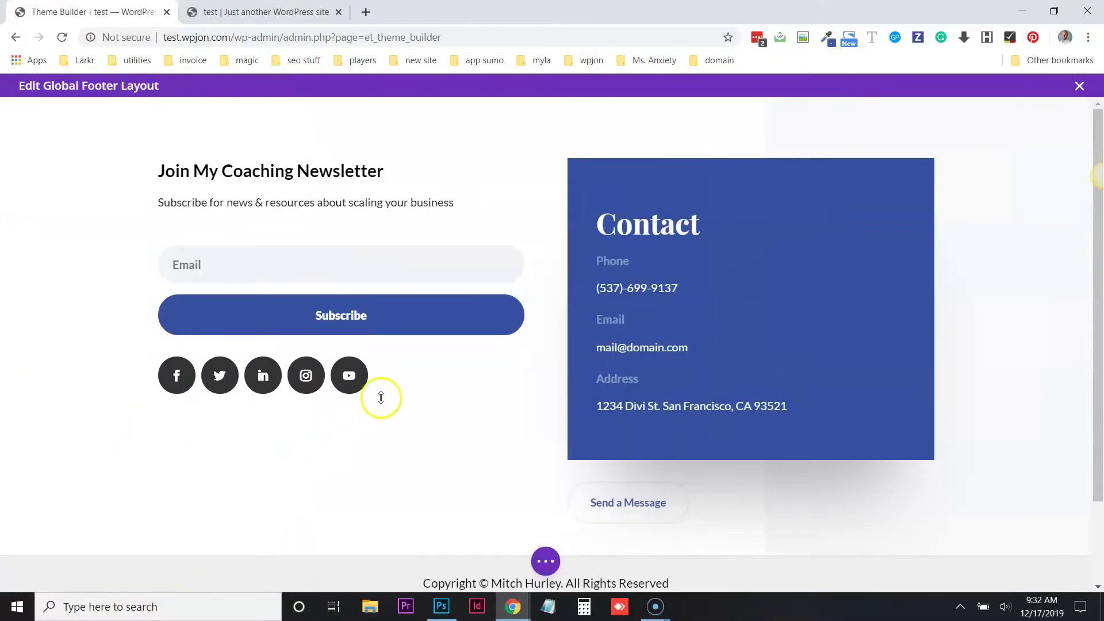
mouse_move(381, 395)
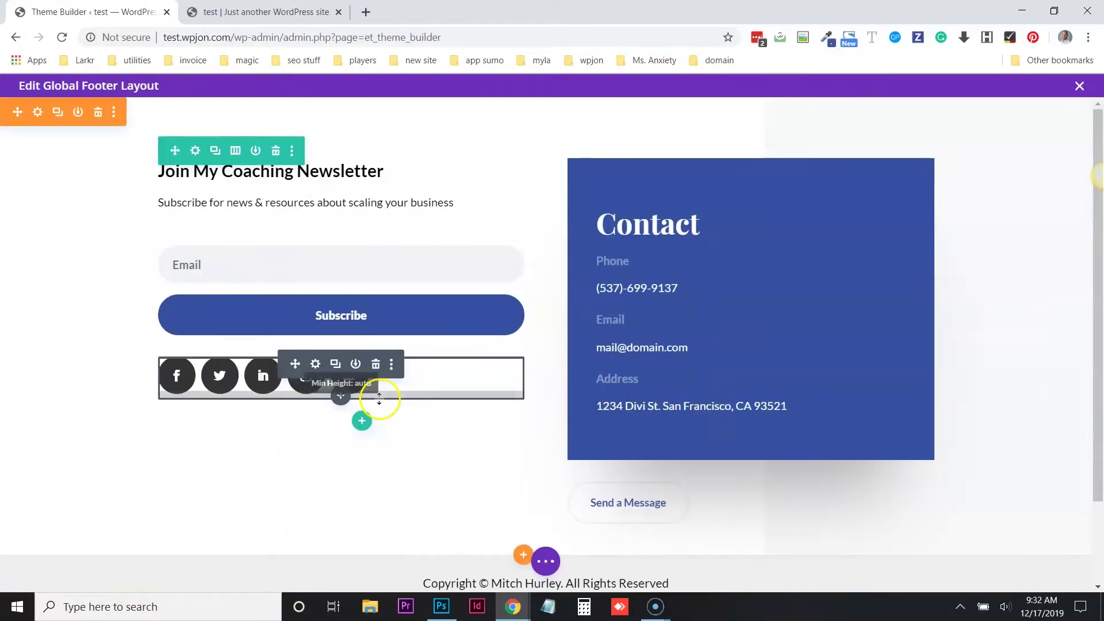
Delete the footer's old social icons module and search 'social' for a new module below Subscribe
click(375, 367)
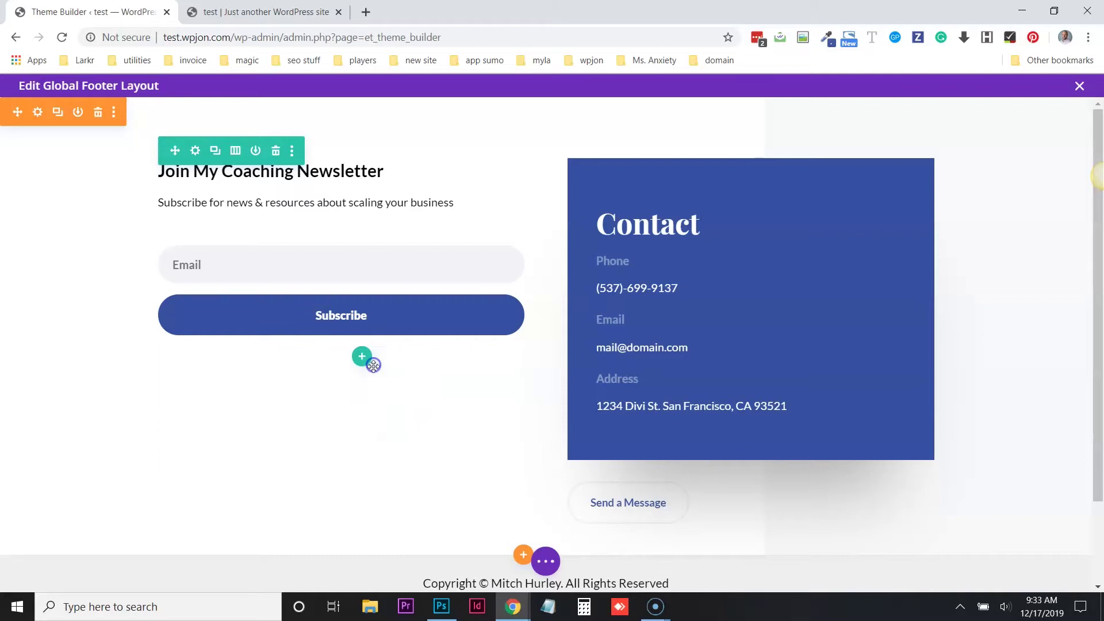
click(339, 312)
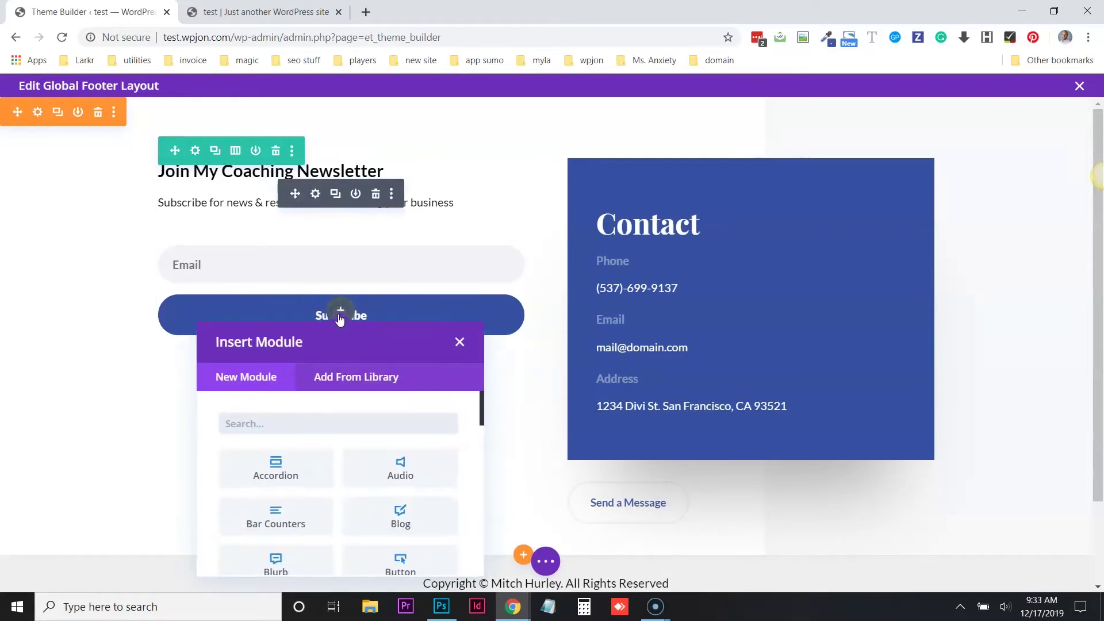
scroll(518, 305, down, 2)
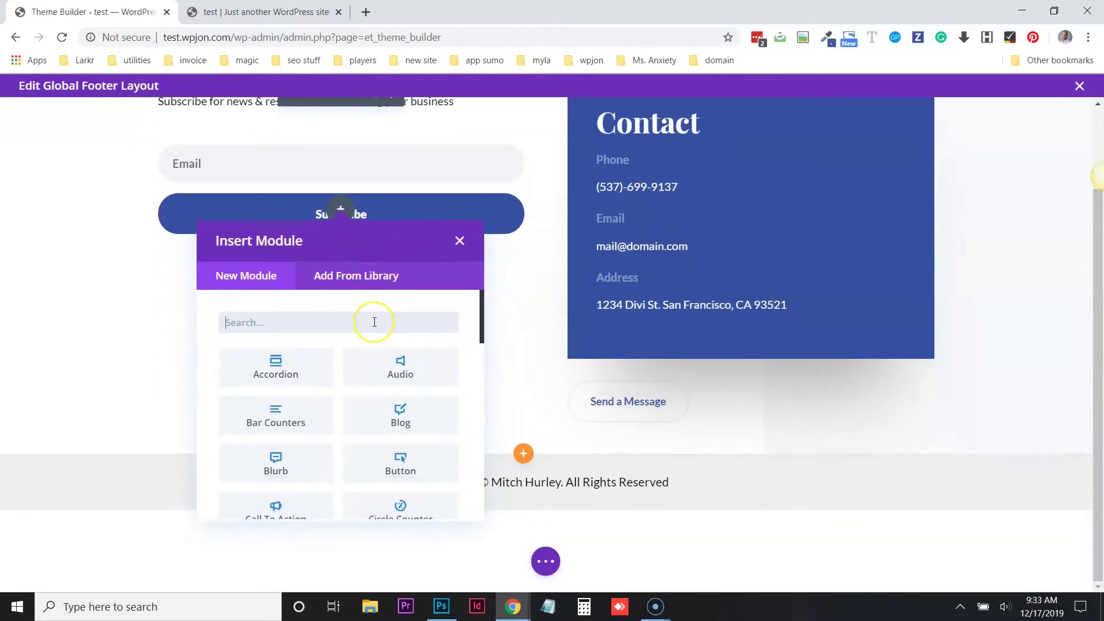
text(social)
mouse_move(680, 244)
mouse_down()
mouse_move(353, 327)
mouse_move(341, 344)
mouse_up()
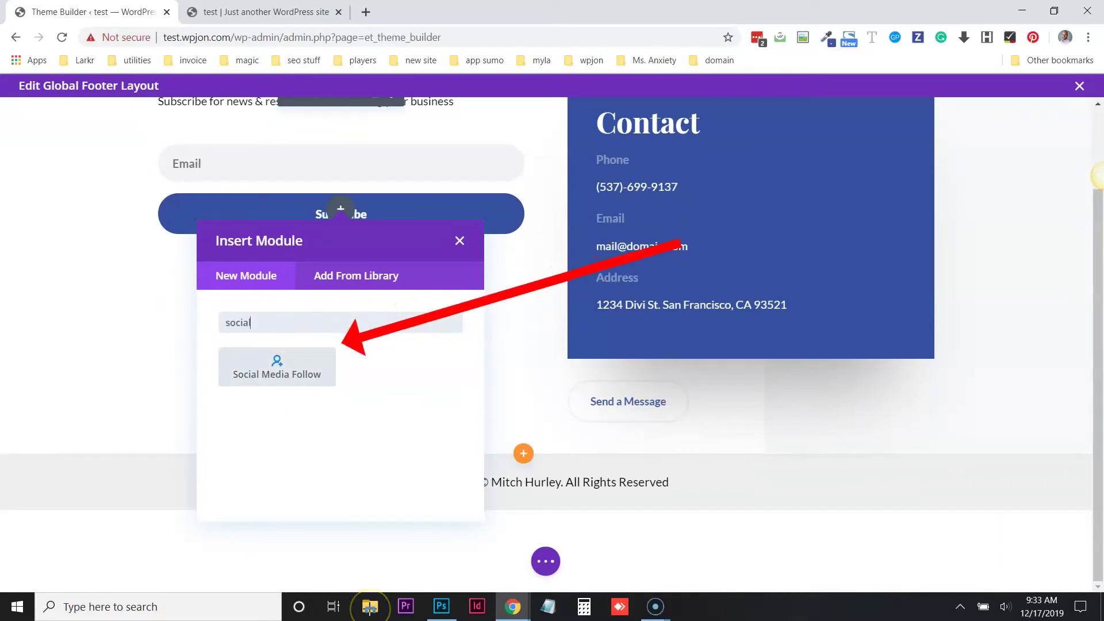
key(Escape)
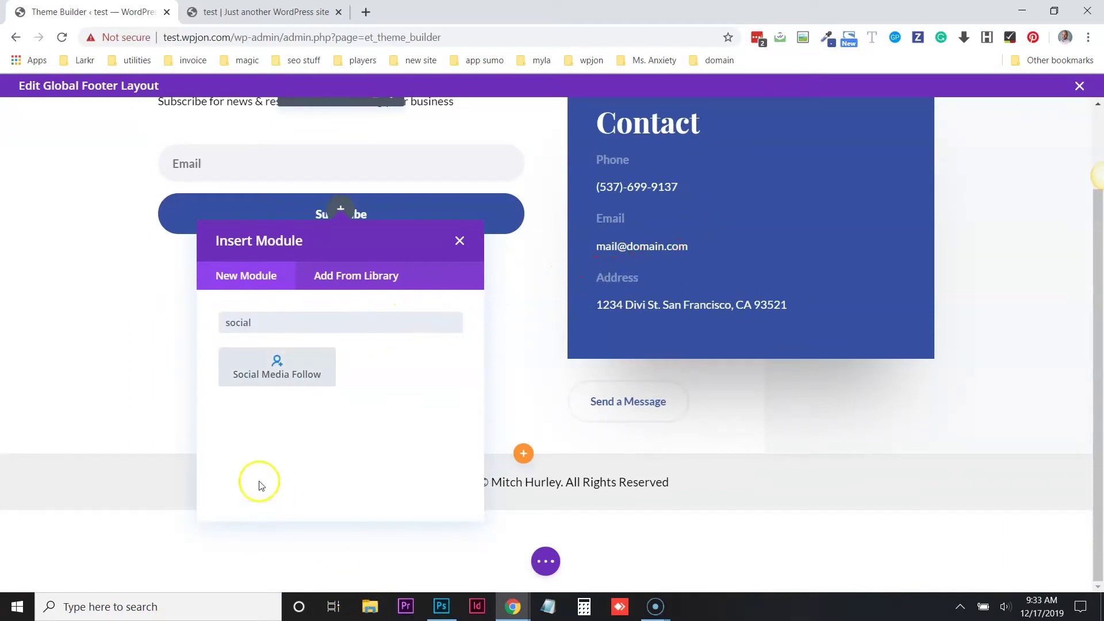
Insert the Social Media Follow module below the Subscribe button
click(280, 371)
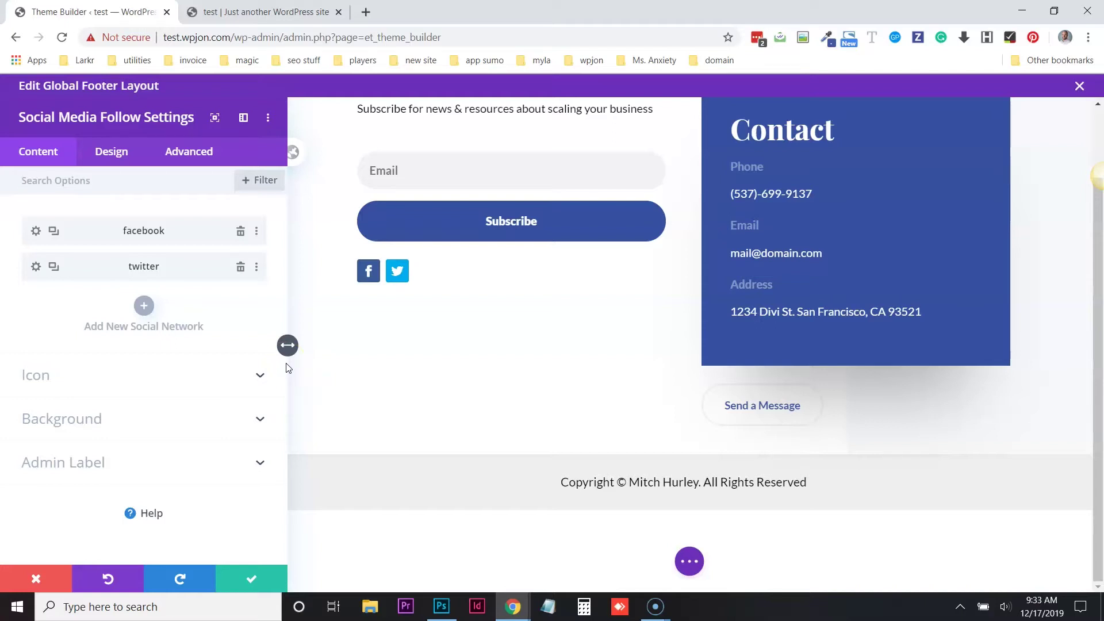
drag(410, 276, 156, 302)
click(223, 382)
key(Escape)
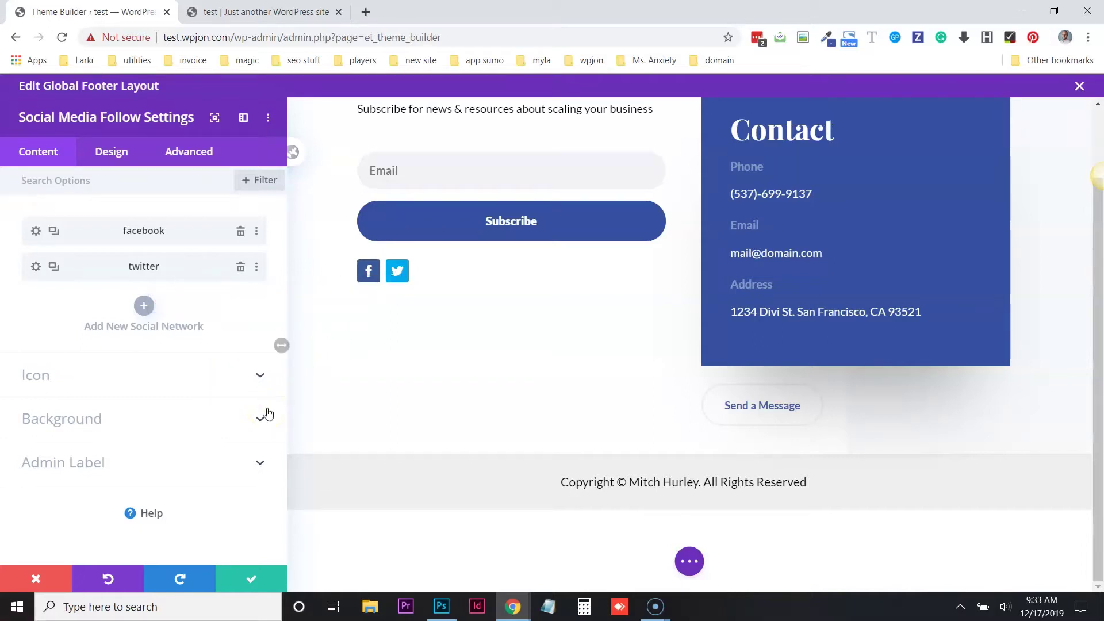
Add Instagram as the module's third social network and save it
click(156, 308)
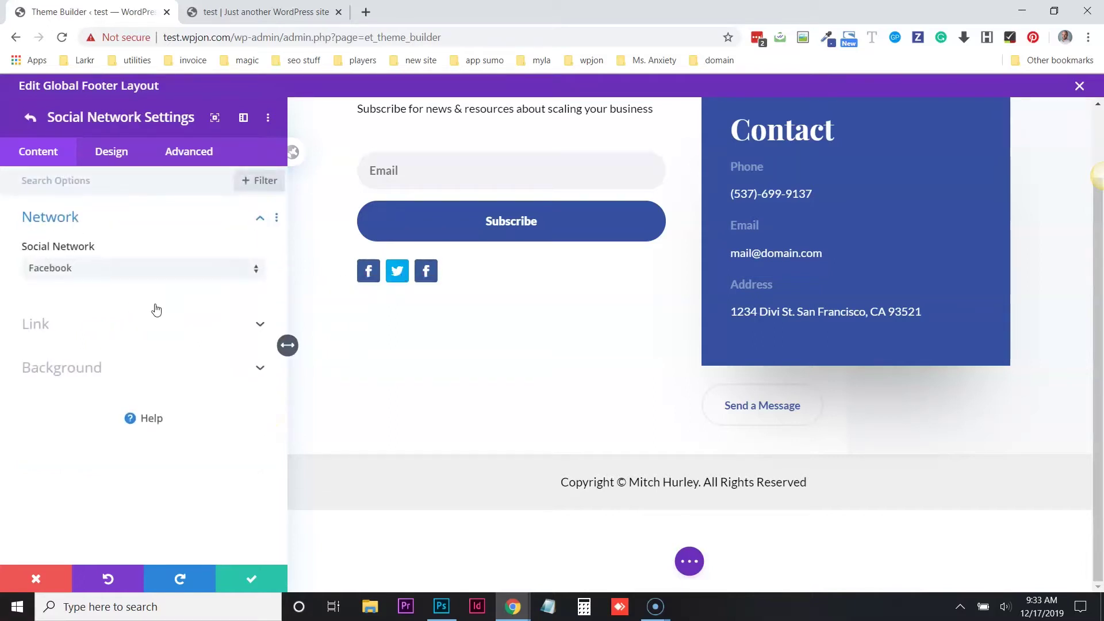
click(155, 269)
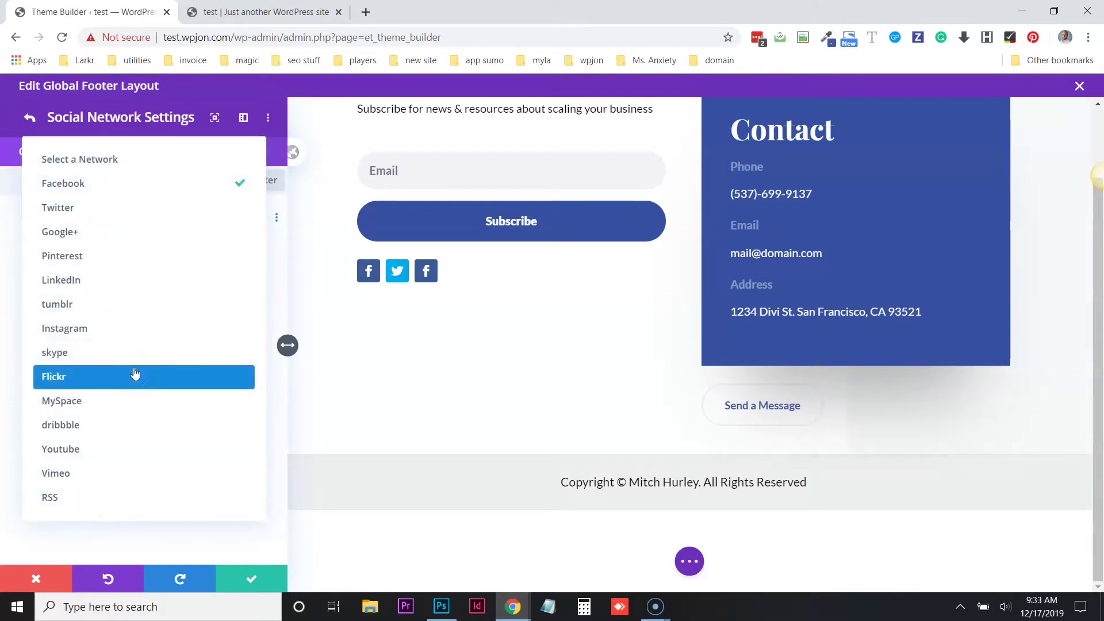
drag(135, 374, 141, 326)
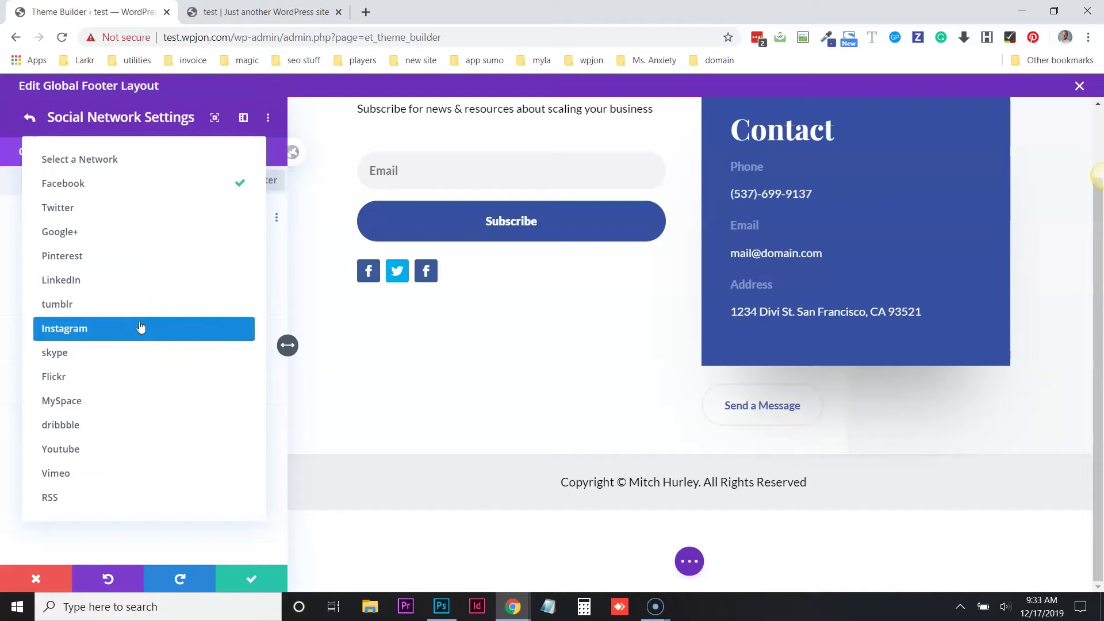
click(141, 326)
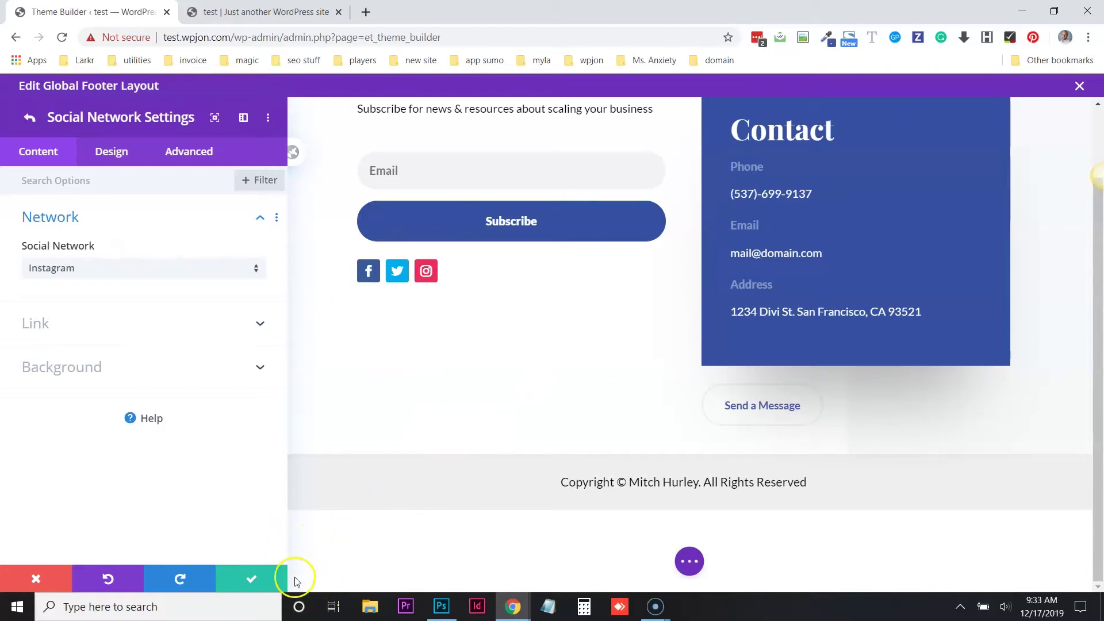
click(246, 578)
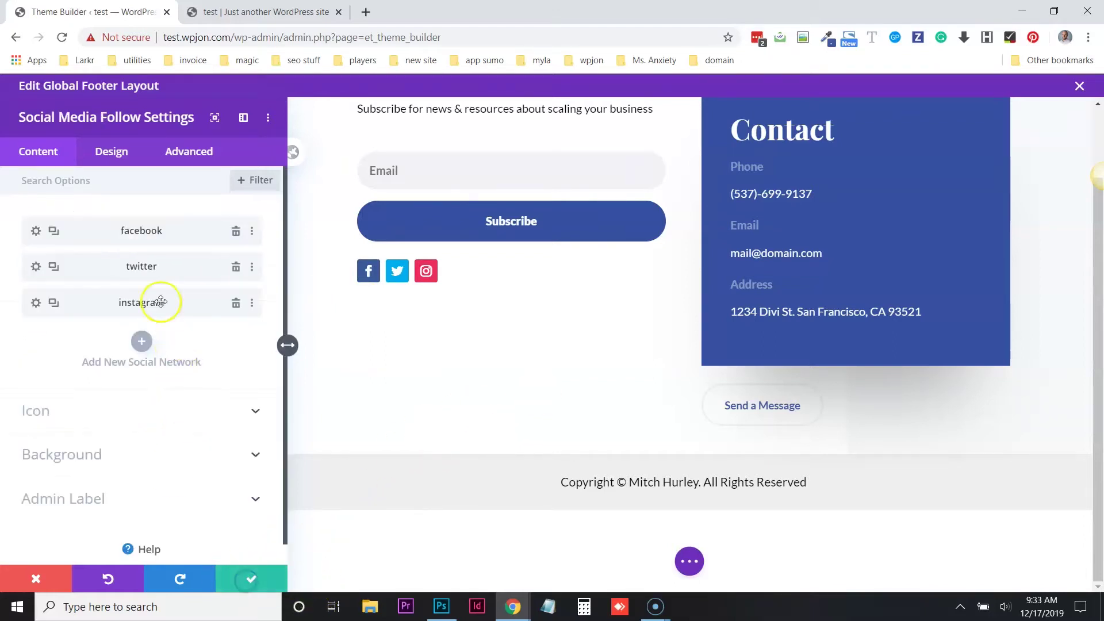
Add Youtube as the fourth social network in the follow module and confirm it
click(141, 341)
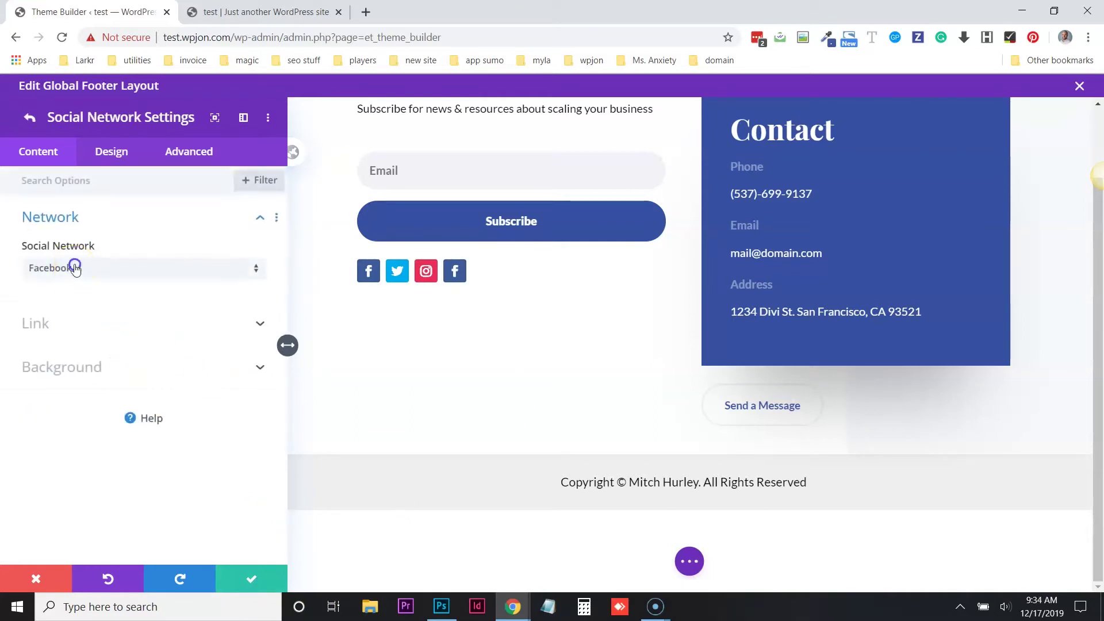
click(75, 268)
click(74, 450)
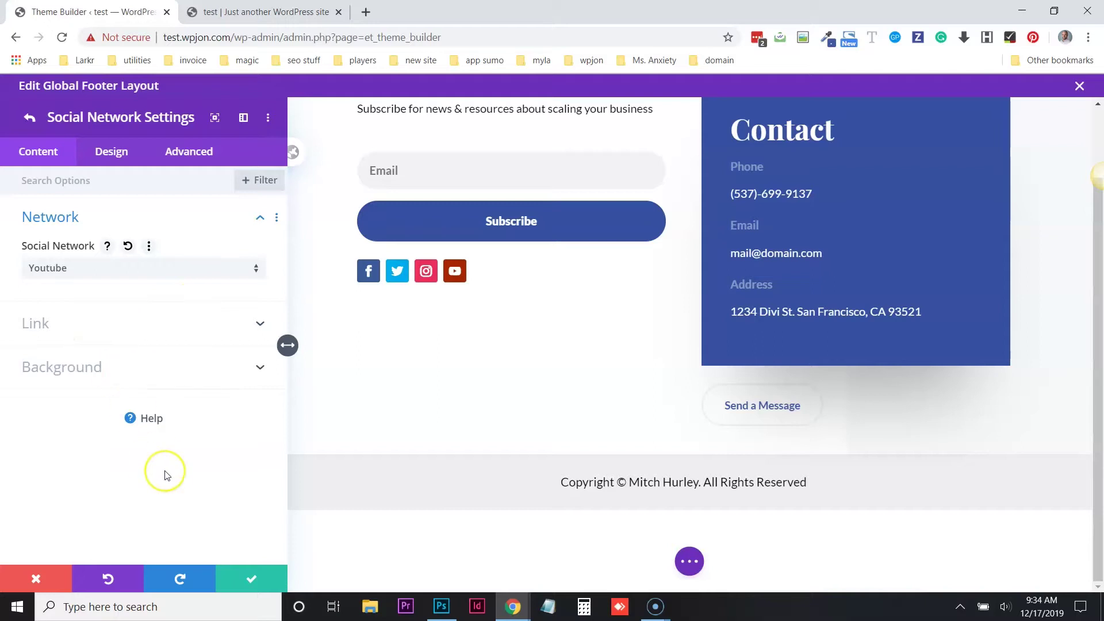
click(240, 578)
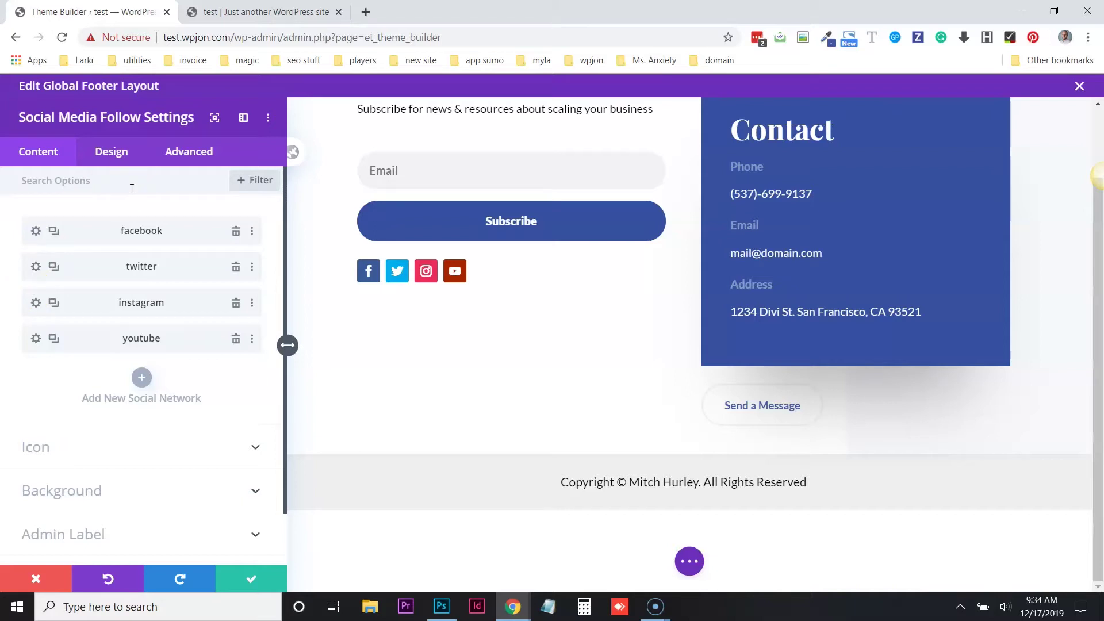
drag(367, 176, 51, 221)
Enter the owner's Facebook page URL as the facebook network's Account Link
click(204, 325)
click(35, 231)
click(68, 328)
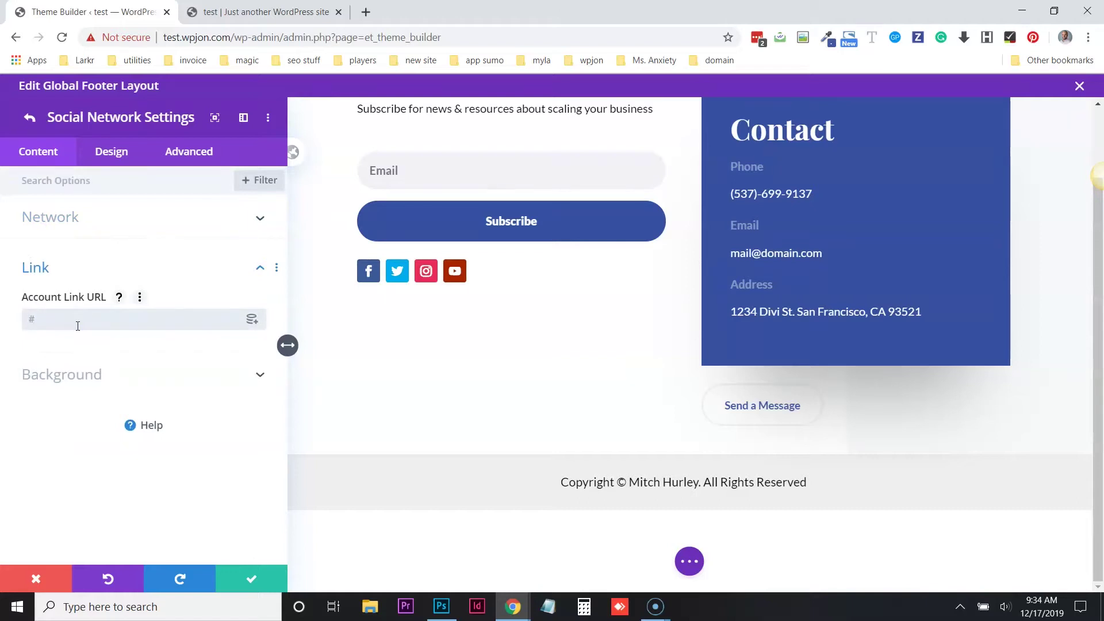
text(https://facebok)
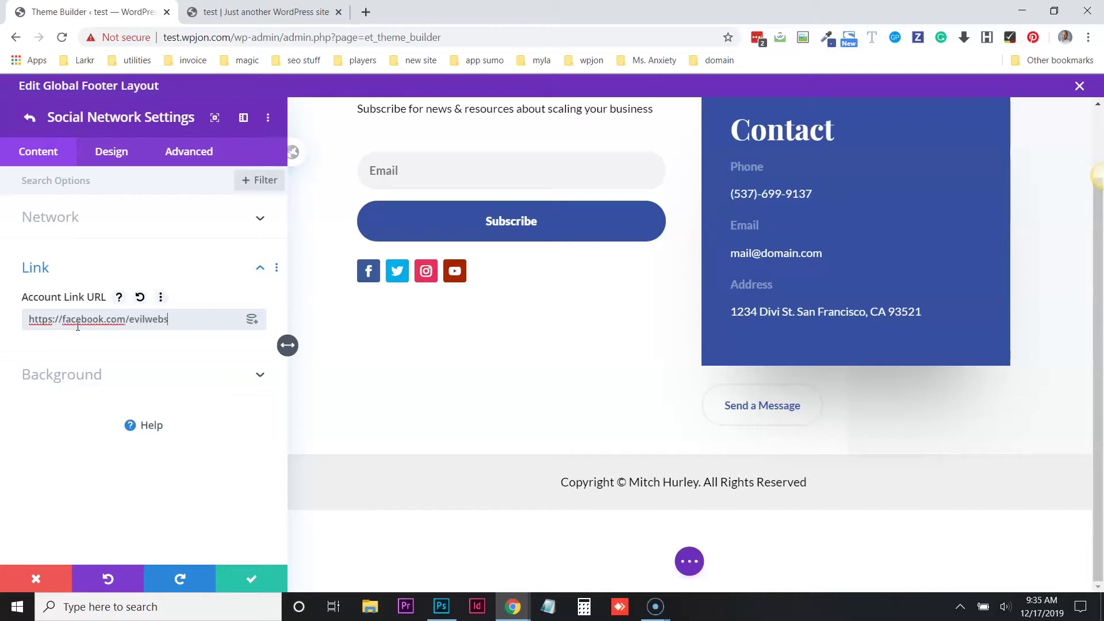
text(r)
click(130, 355)
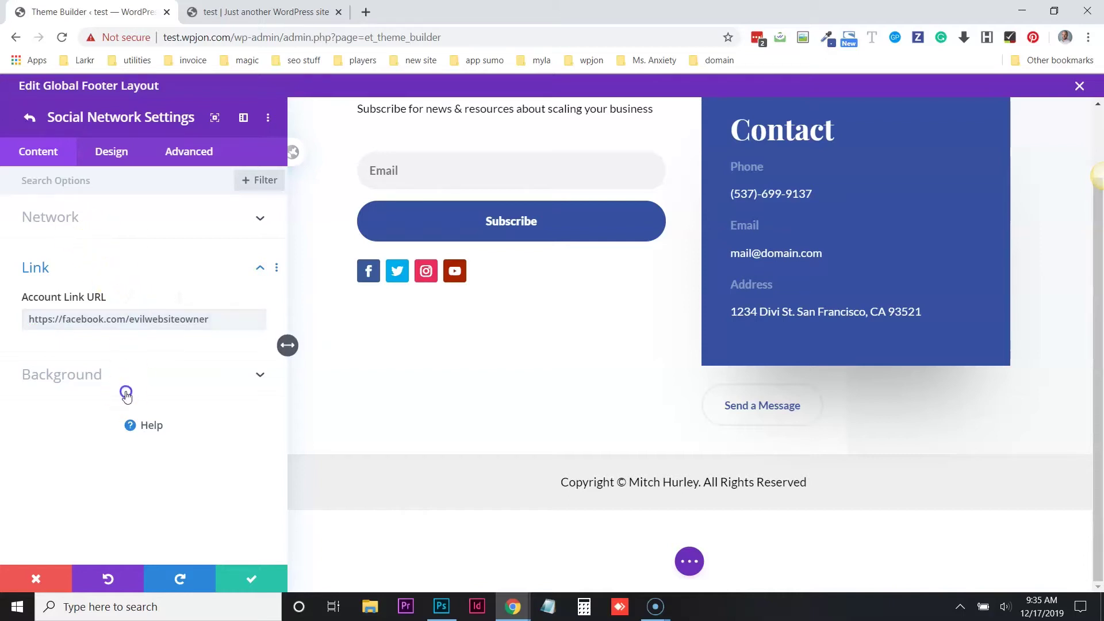
Set the Facebook icon's background colour to teal #4ec9c9
click(127, 396)
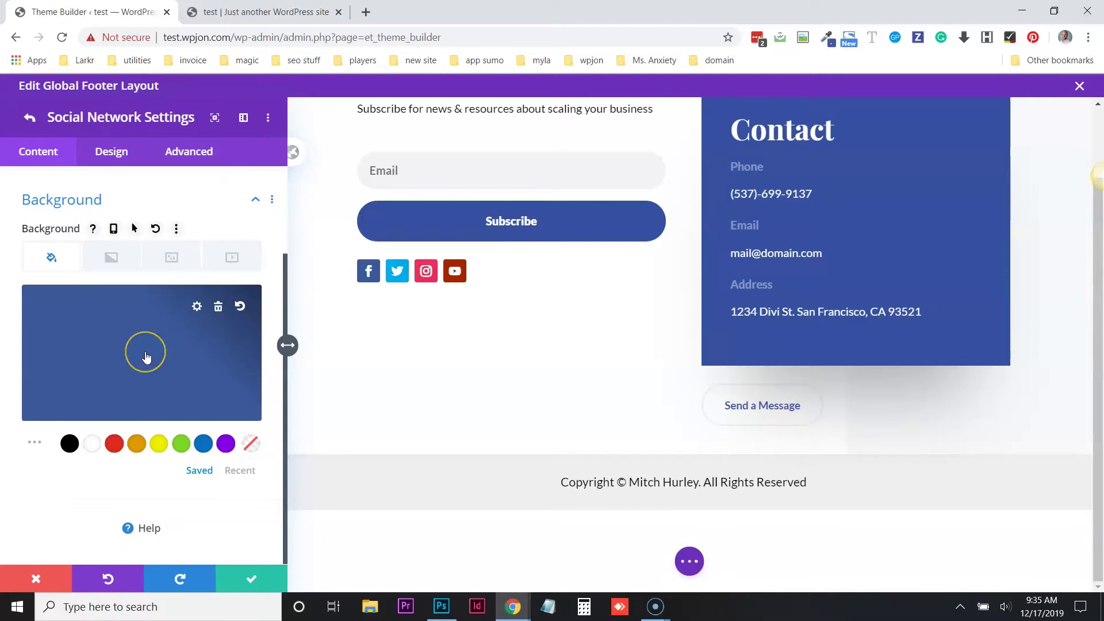
click(146, 358)
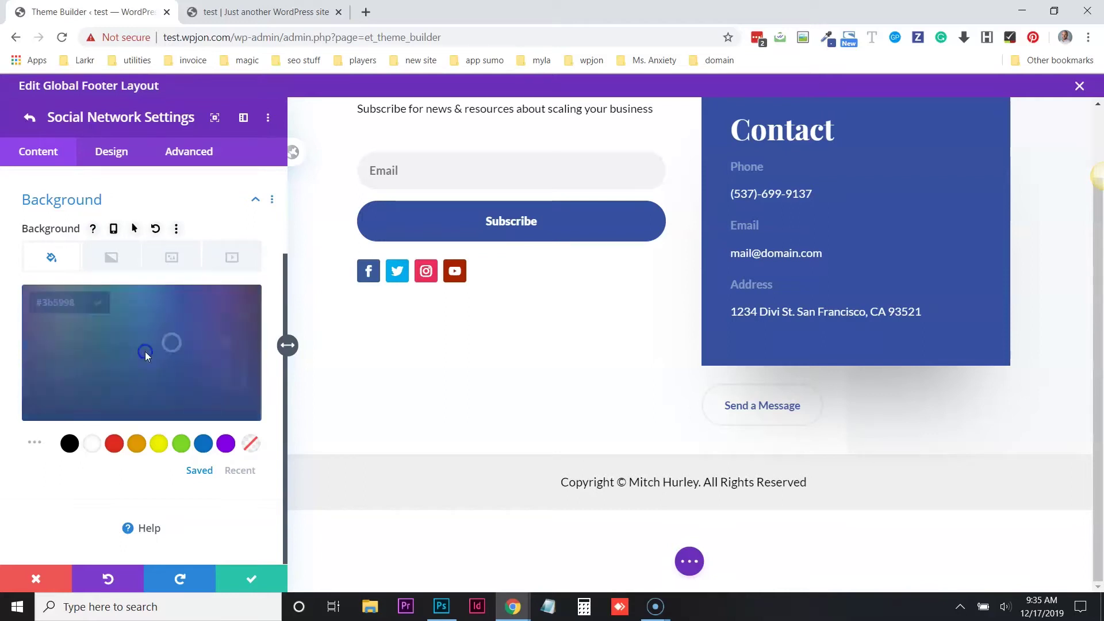
mouse_move(188, 324)
mouse_down()
mouse_move(169, 295)
mouse_move(142, 315)
mouse_up()
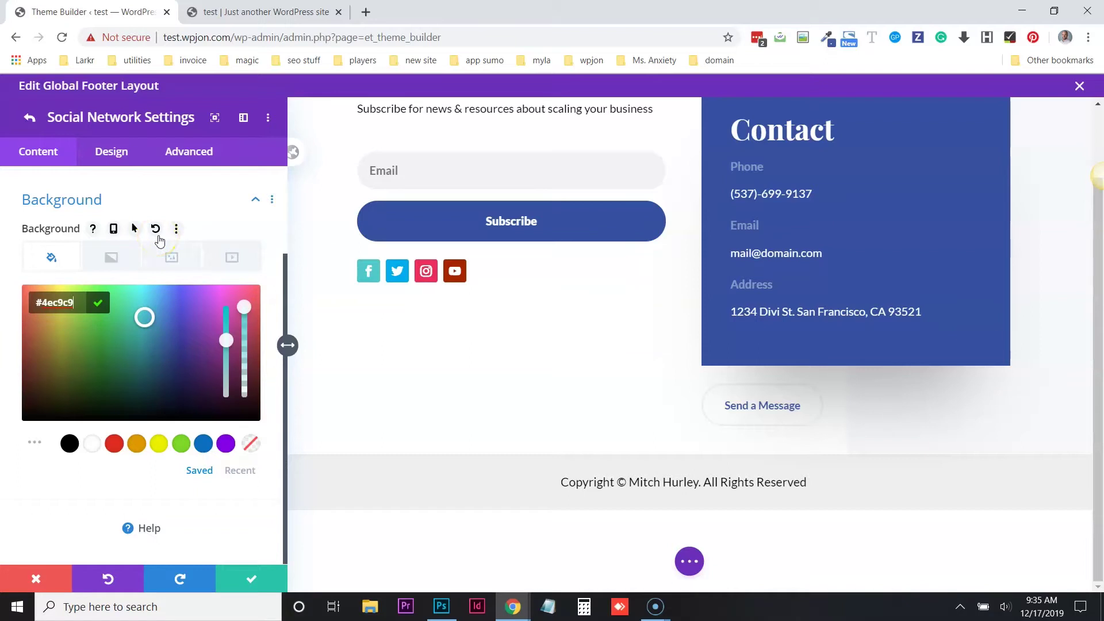
mouse_move(386, 180)
mouse_down()
mouse_move(215, 210)
mouse_move(168, 230)
mouse_up()
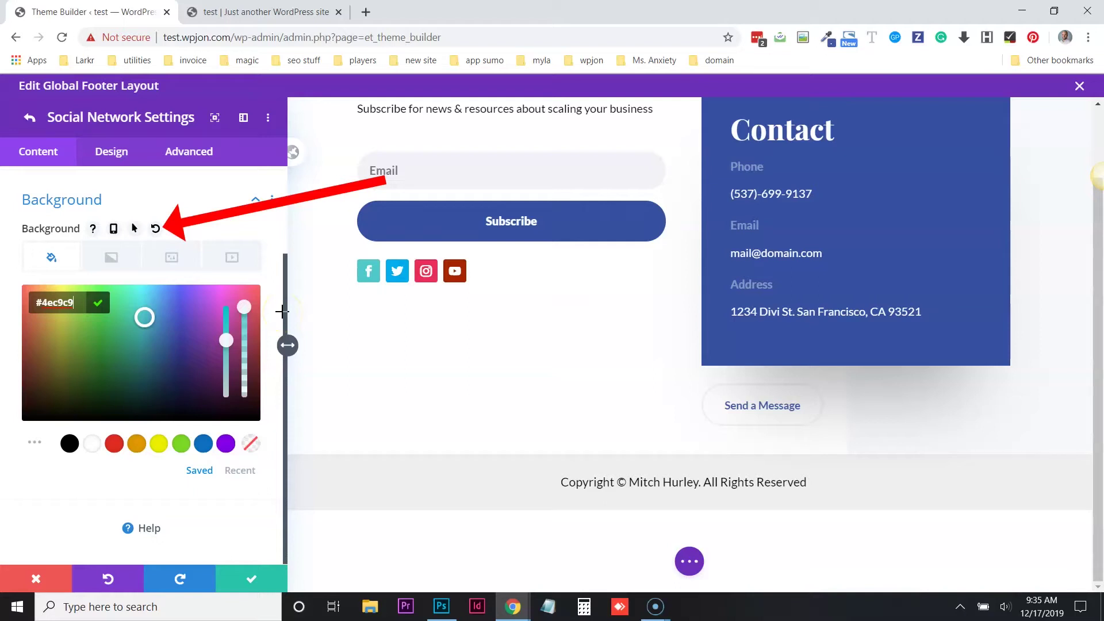
Remove the Facebook icon's teal background and save the social follow settings
click(153, 229)
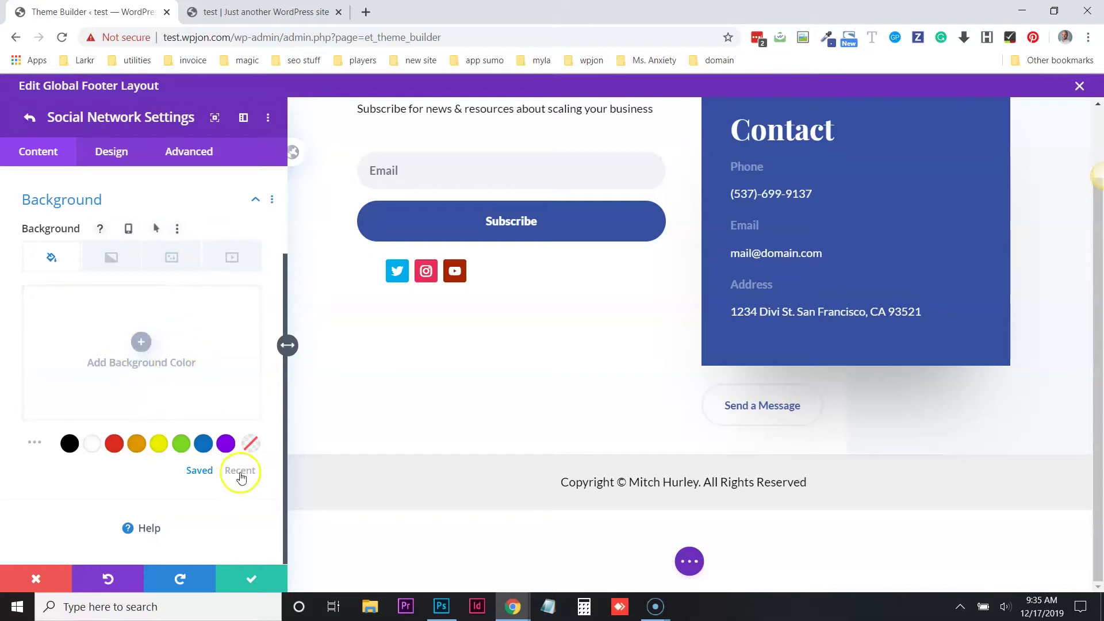
click(252, 580)
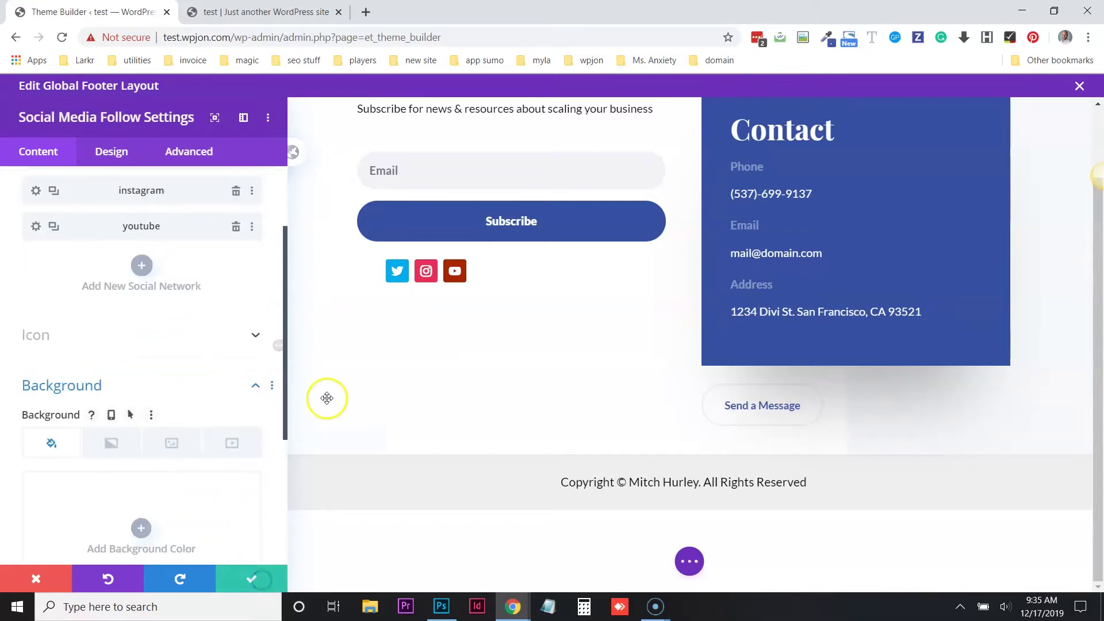
click(250, 575)
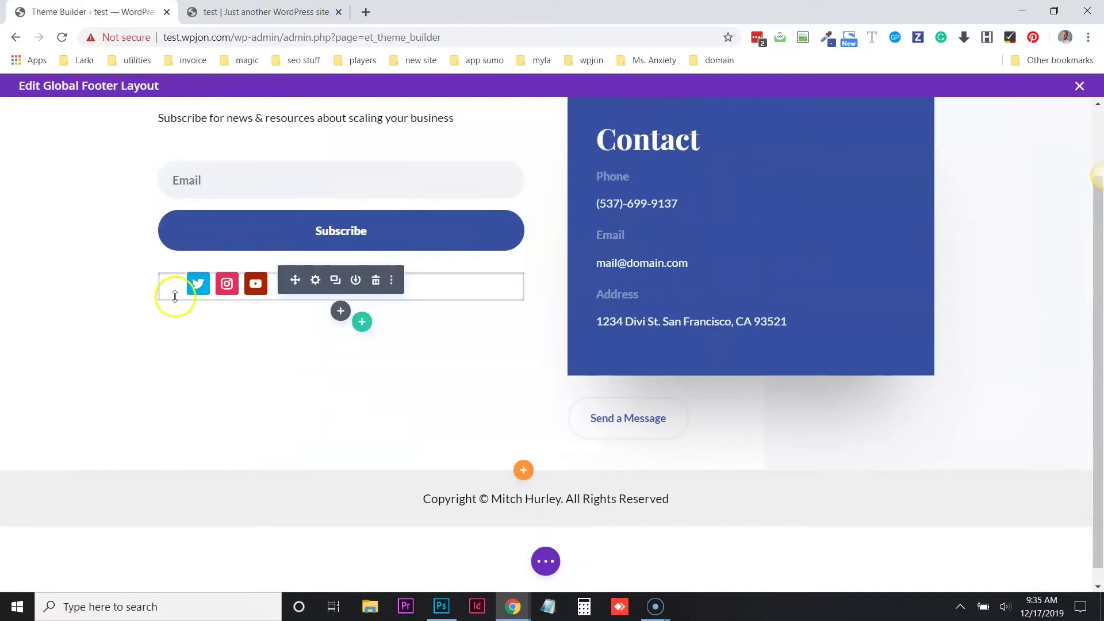
Give the Facebook icon a blue #0c71c3 background and save the module
click(315, 280)
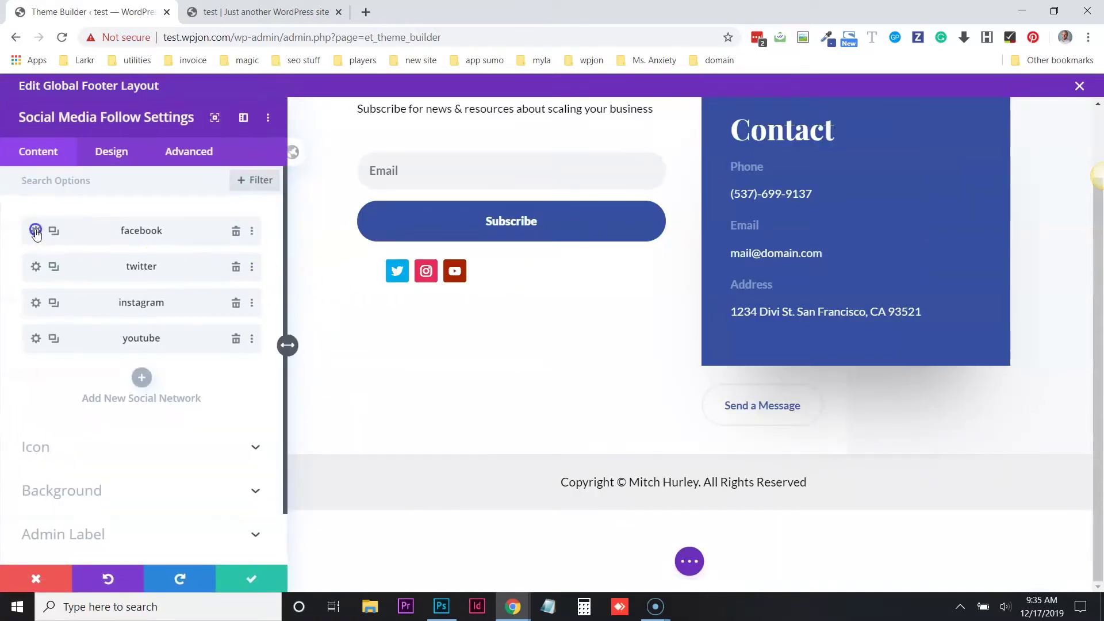
click(36, 231)
click(87, 362)
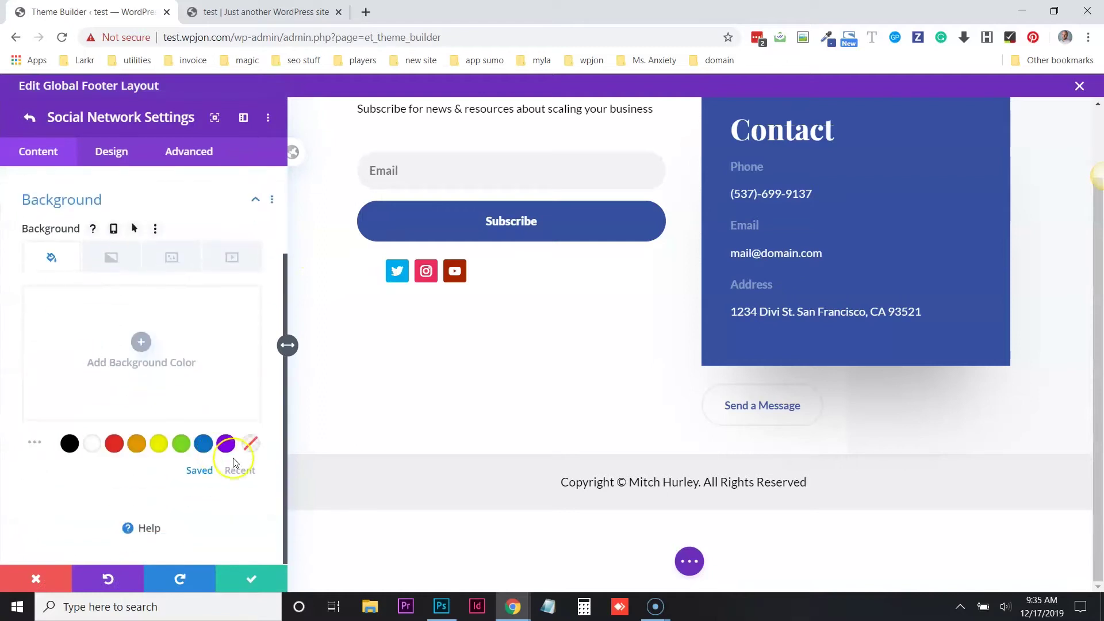
click(203, 444)
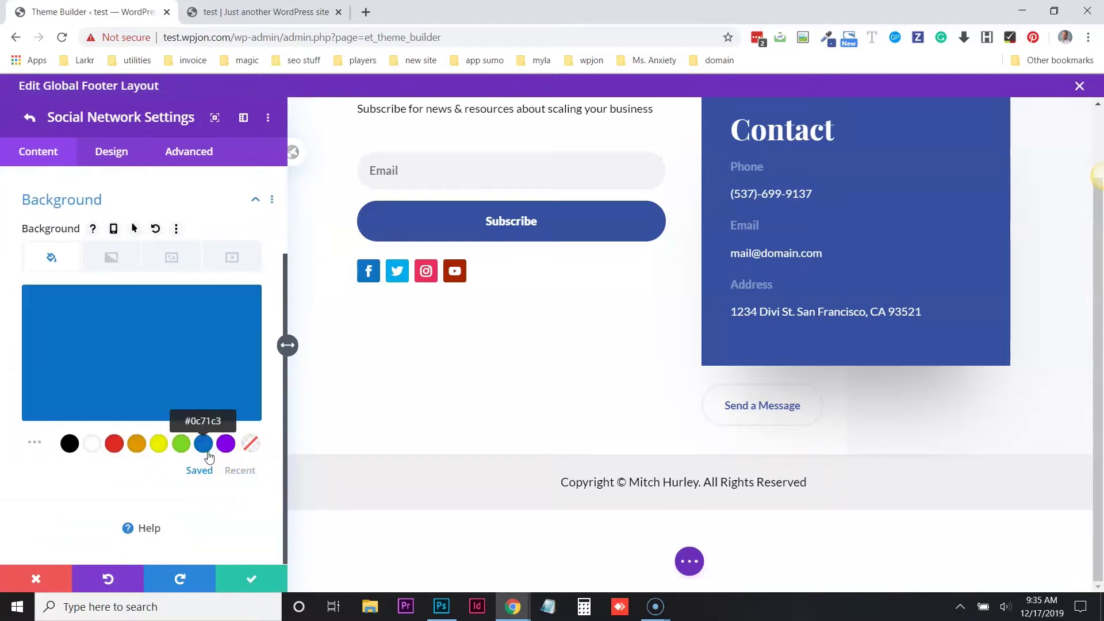
click(230, 575)
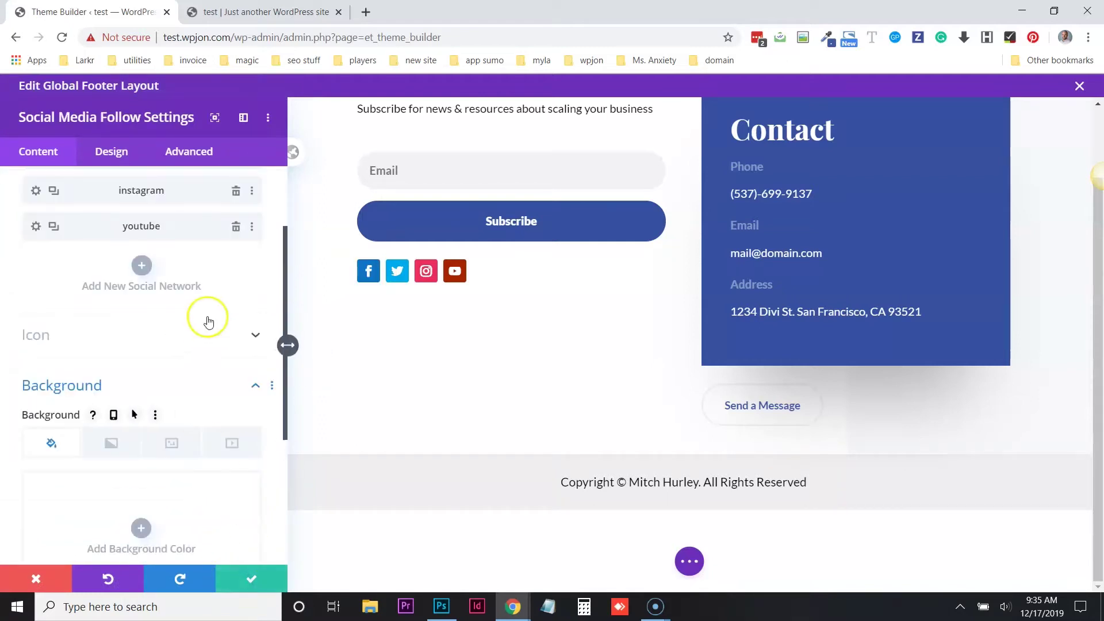
scroll(454, 322, up, 2)
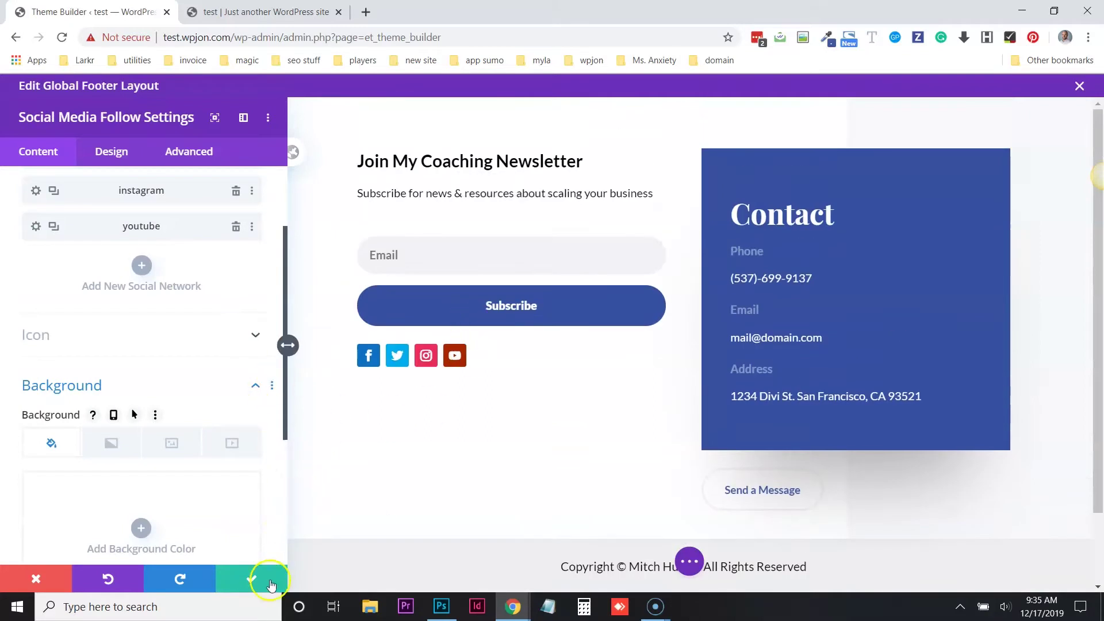
click(271, 584)
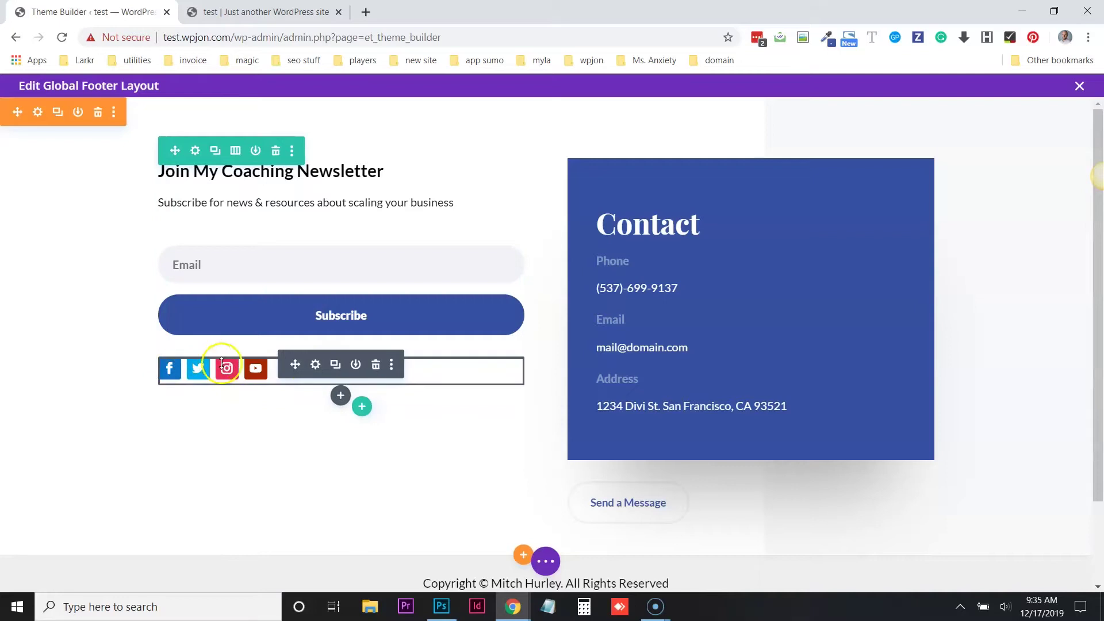
click(315, 364)
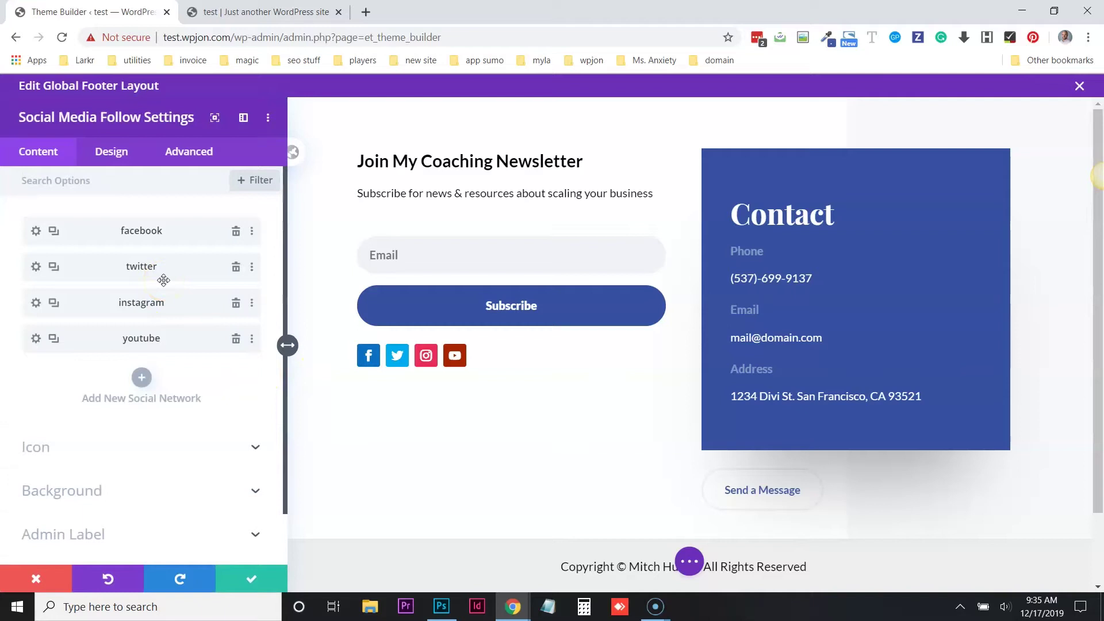
Drag YouTube to the top of the network list, ahead of Facebook
drag(140, 336, 149, 215)
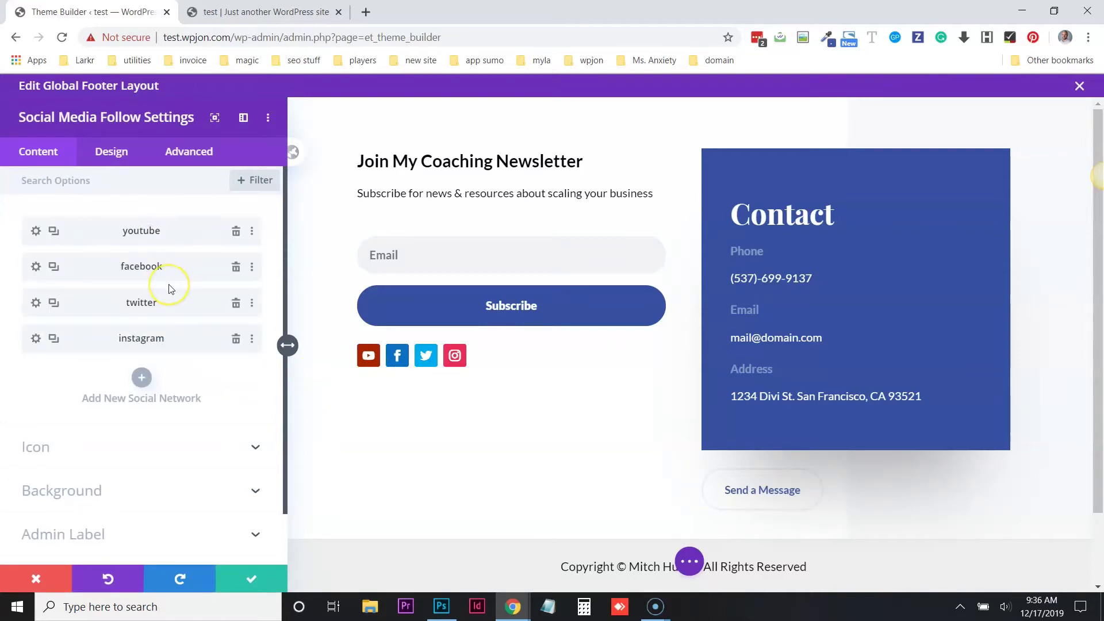
click(35, 231)
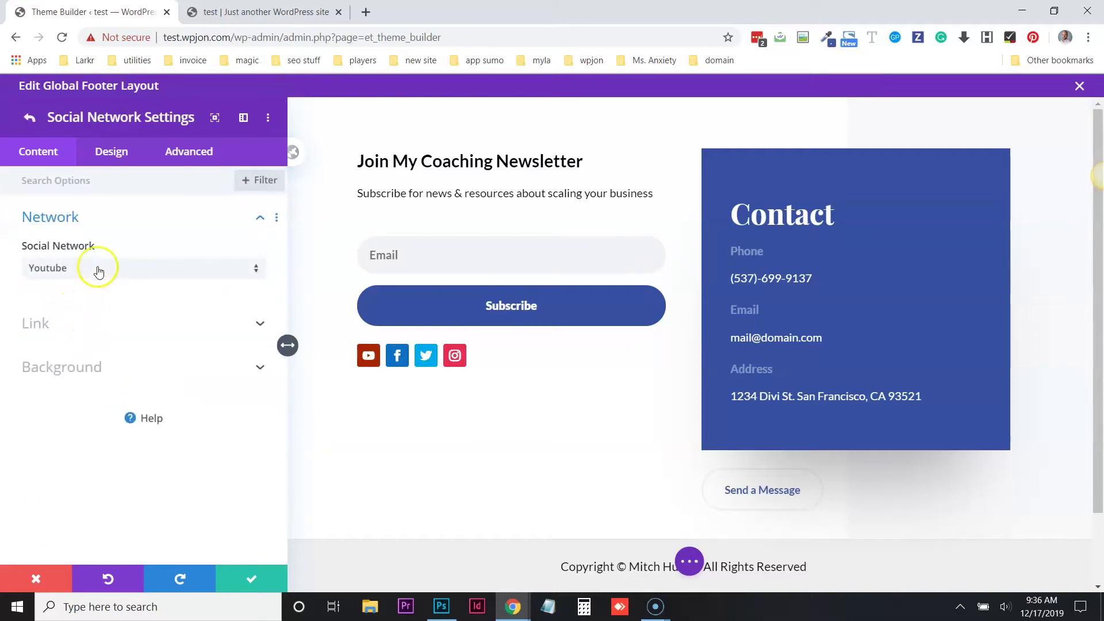
click(112, 161)
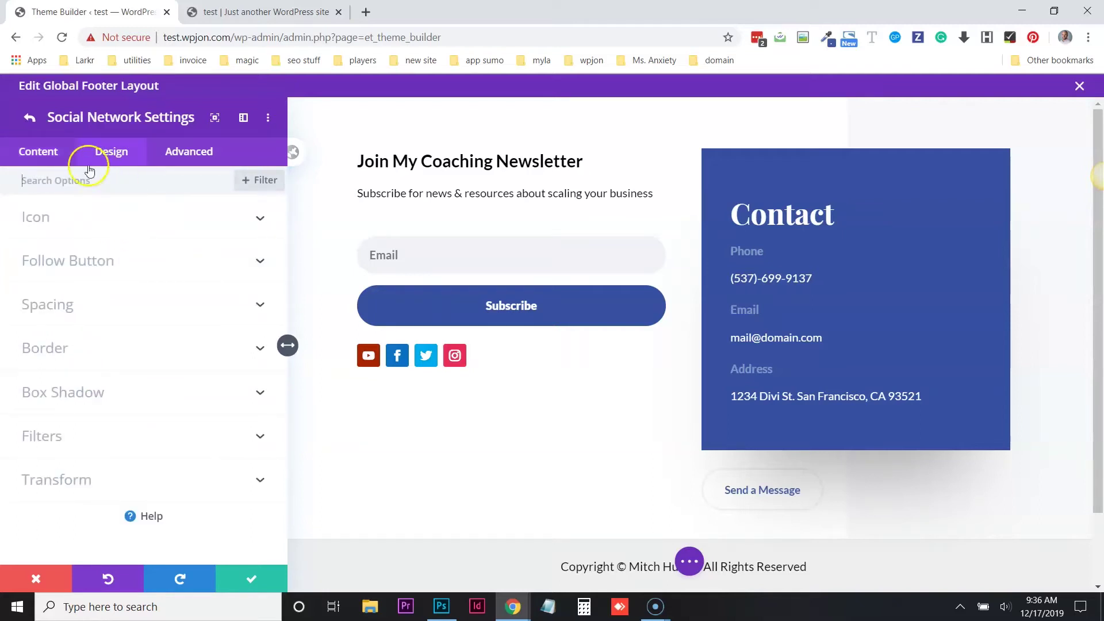
click(32, 119)
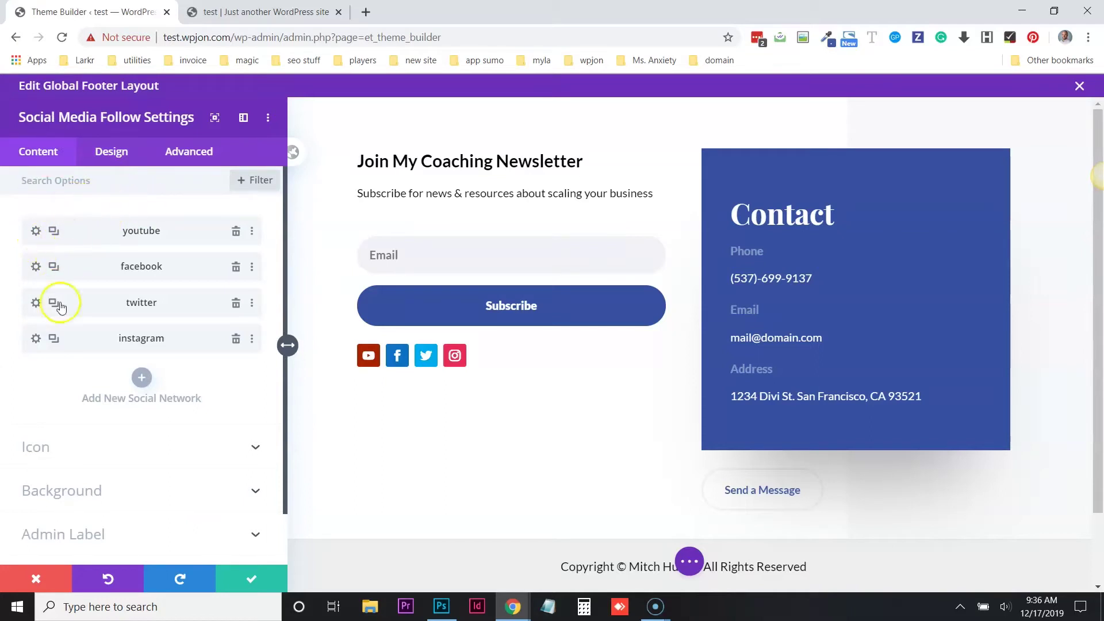
click(114, 152)
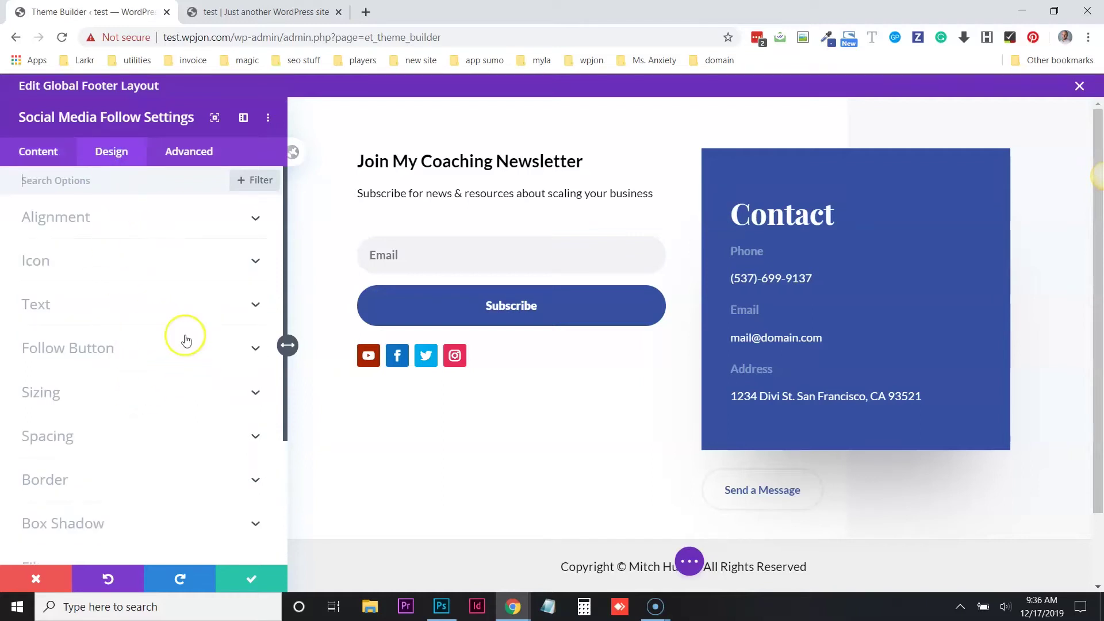
click(39, 152)
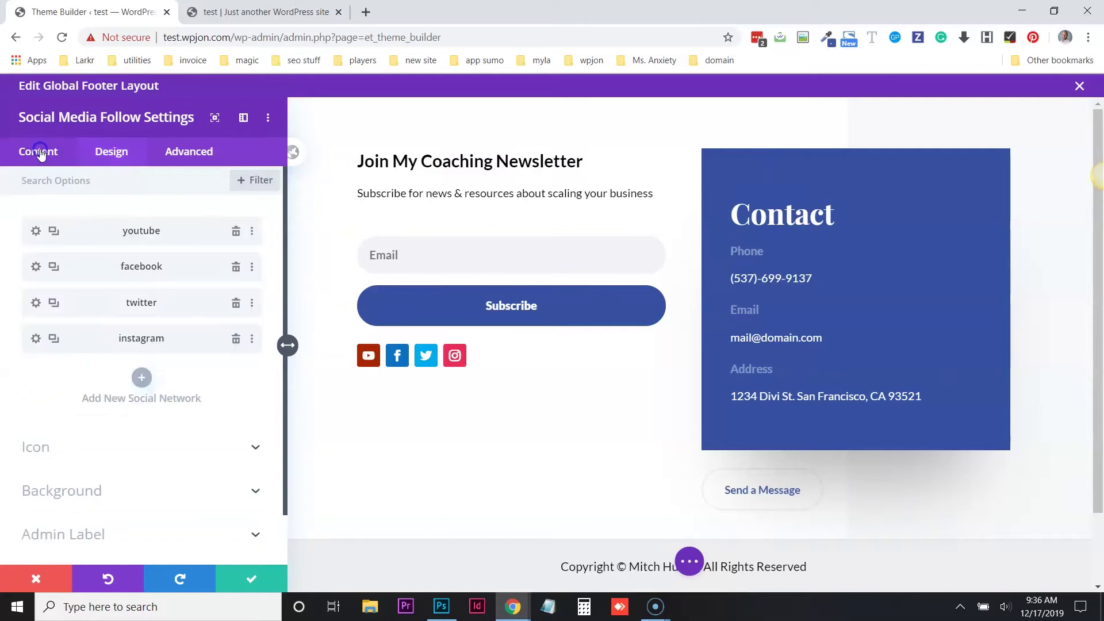
Try an orange #e09900 Facebook icon colour, then reset it to default
click(35, 267)
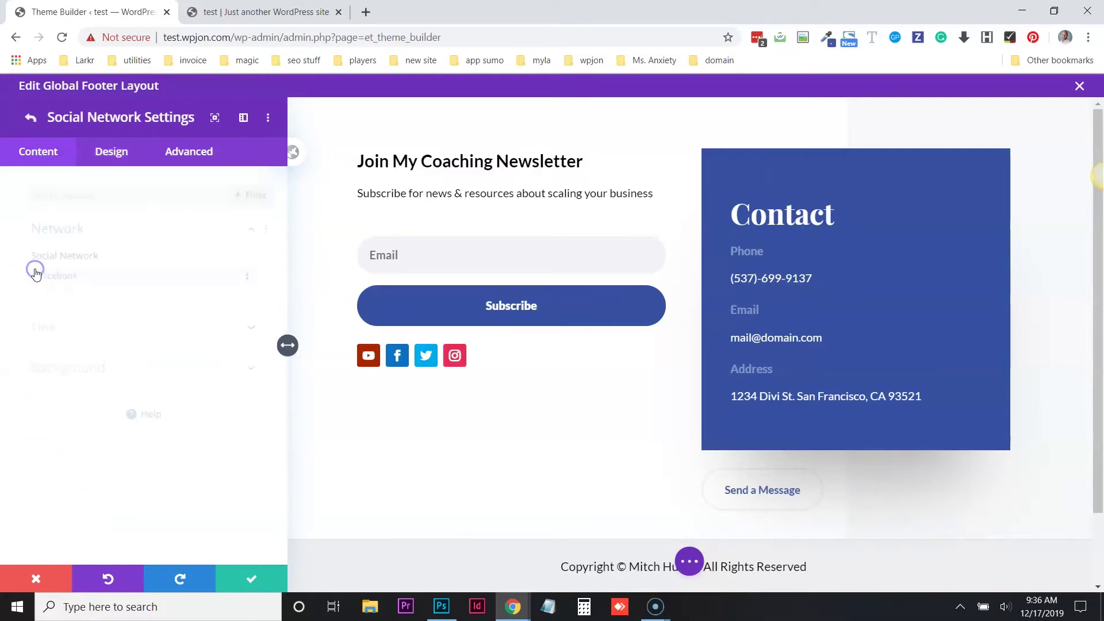
click(116, 165)
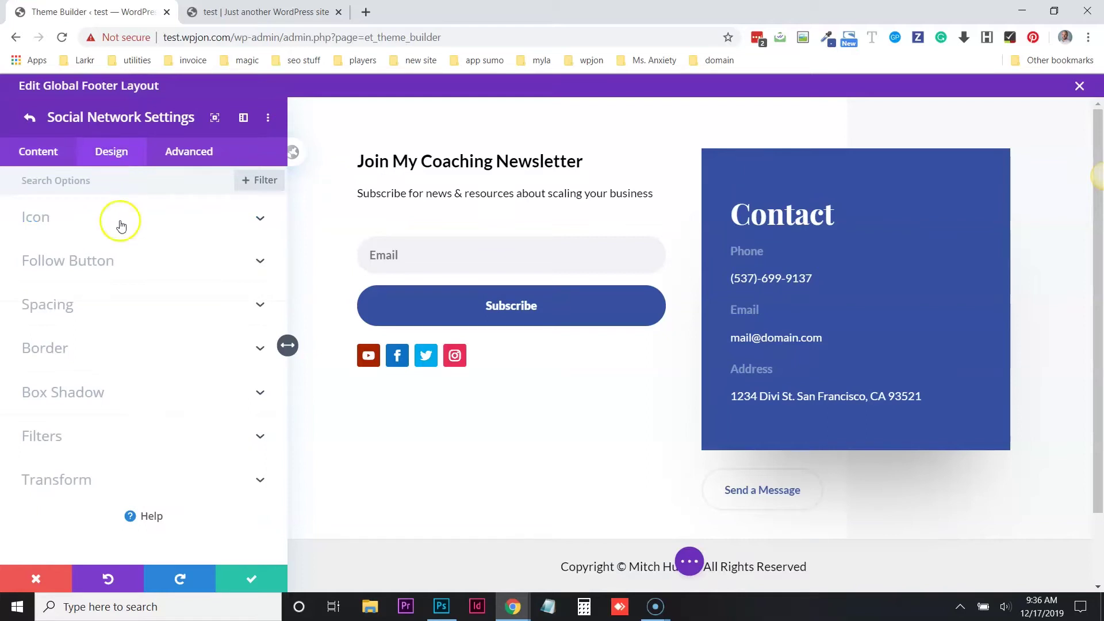
click(120, 224)
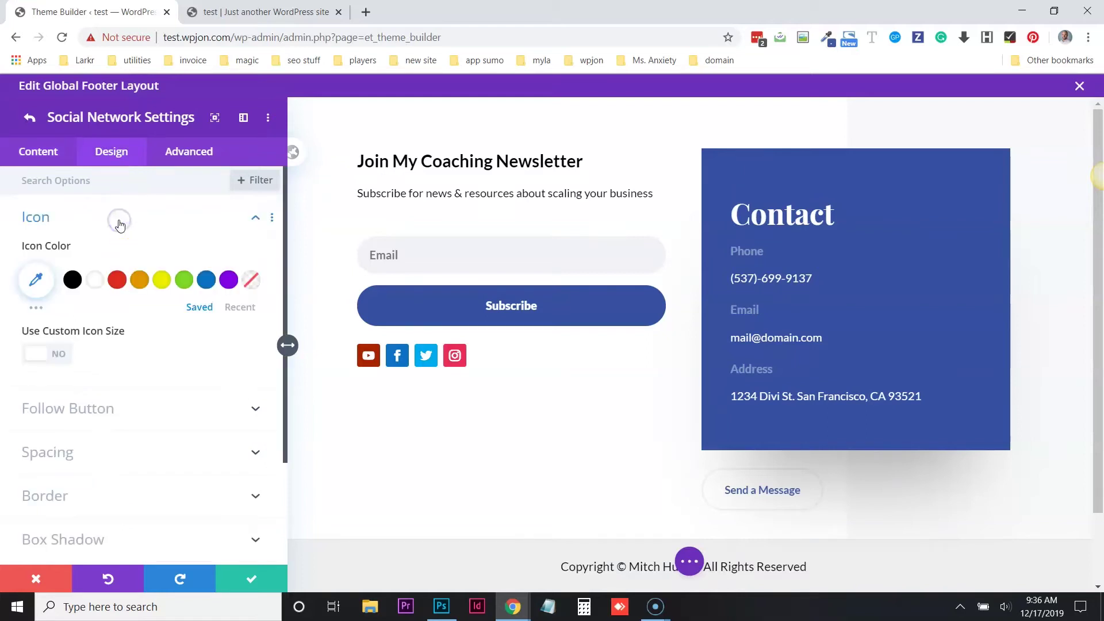
click(137, 285)
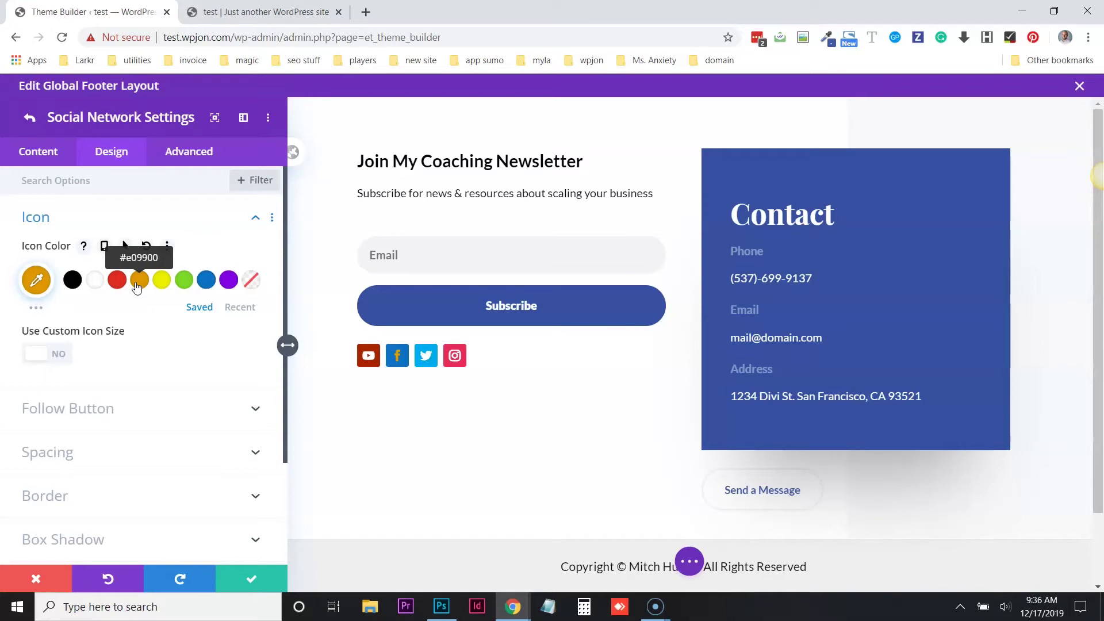
click(144, 251)
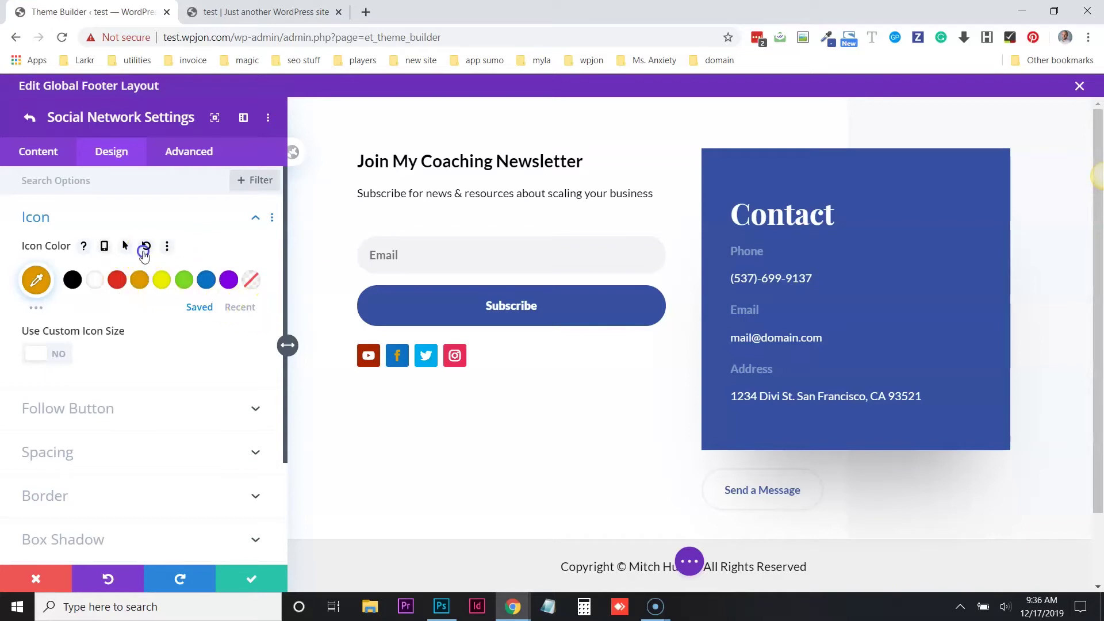
click(98, 224)
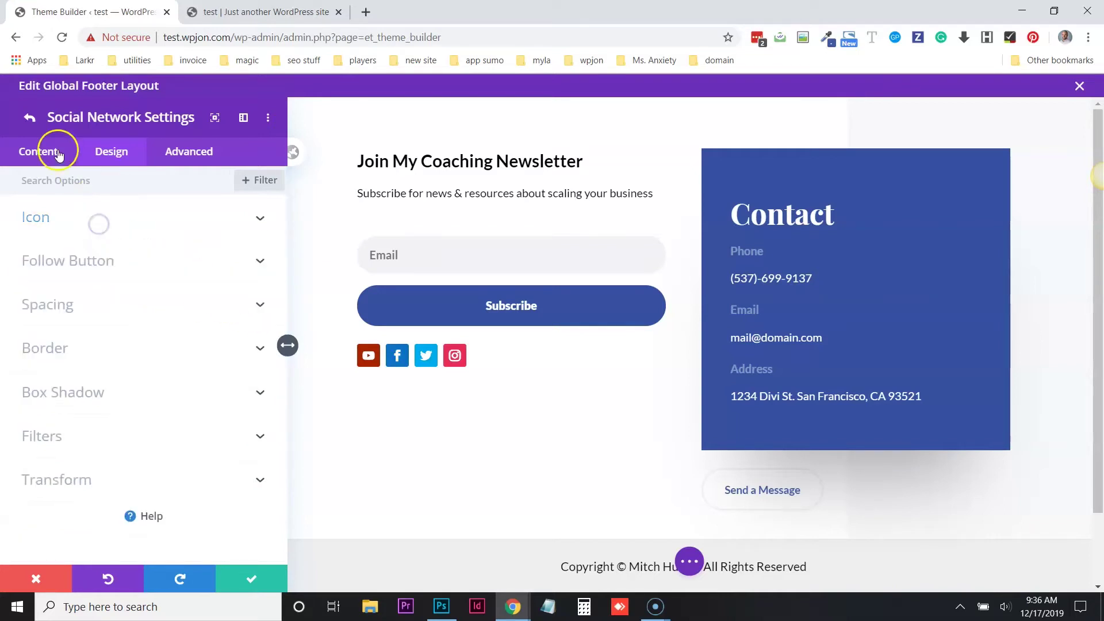
click(37, 117)
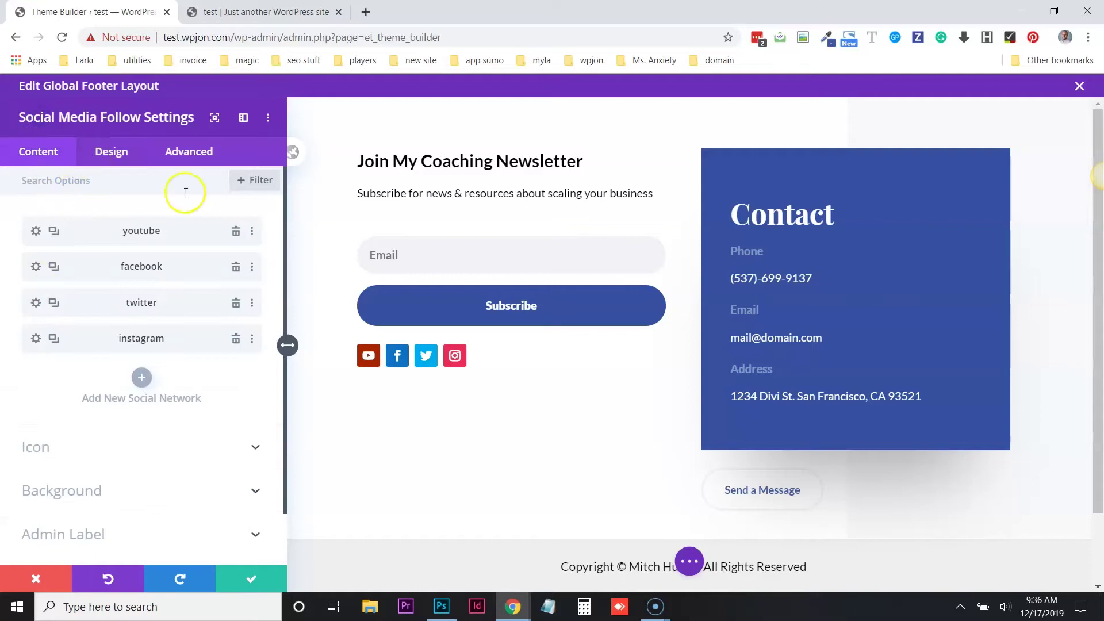
Set the social follow Module Alignment to centre, after trying right and left
click(101, 156)
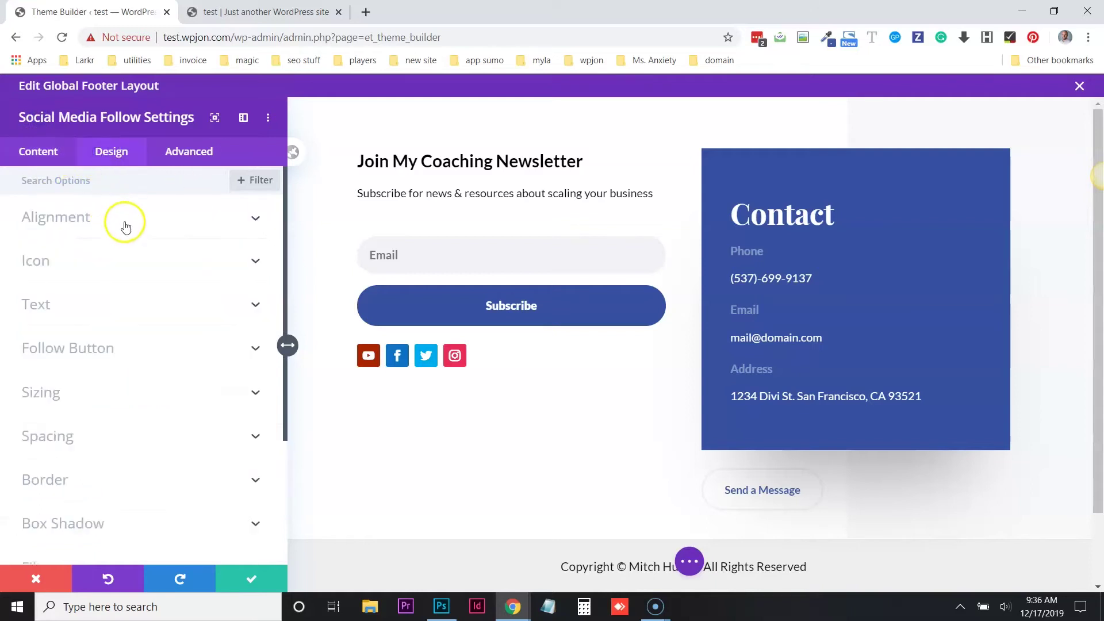
click(123, 222)
mouse_move(147, 264)
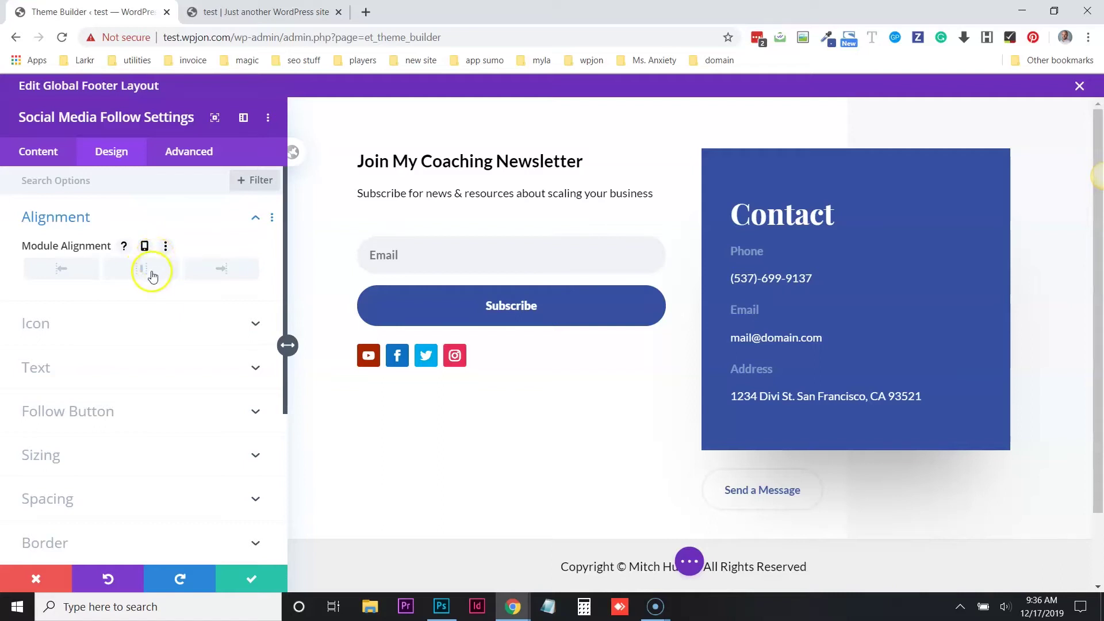
click(158, 272)
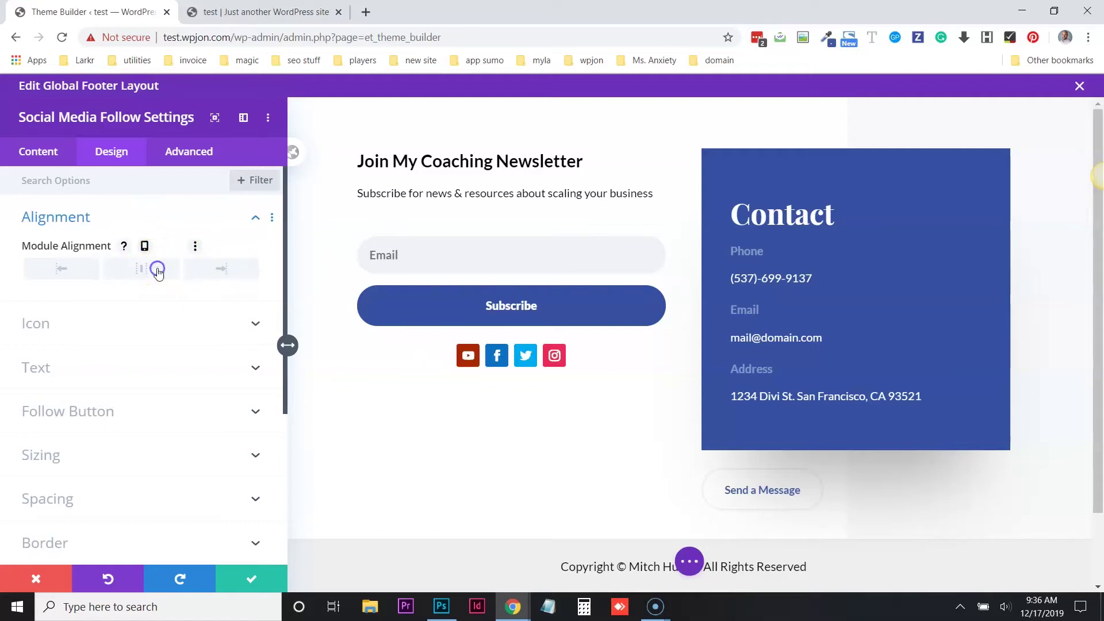
click(223, 271)
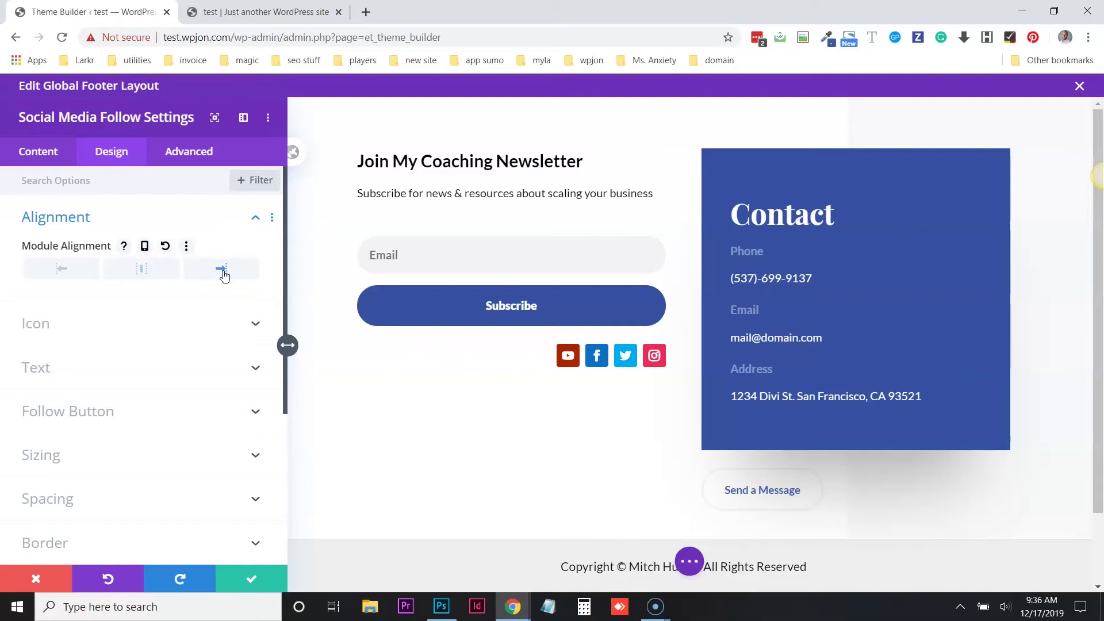
click(69, 269)
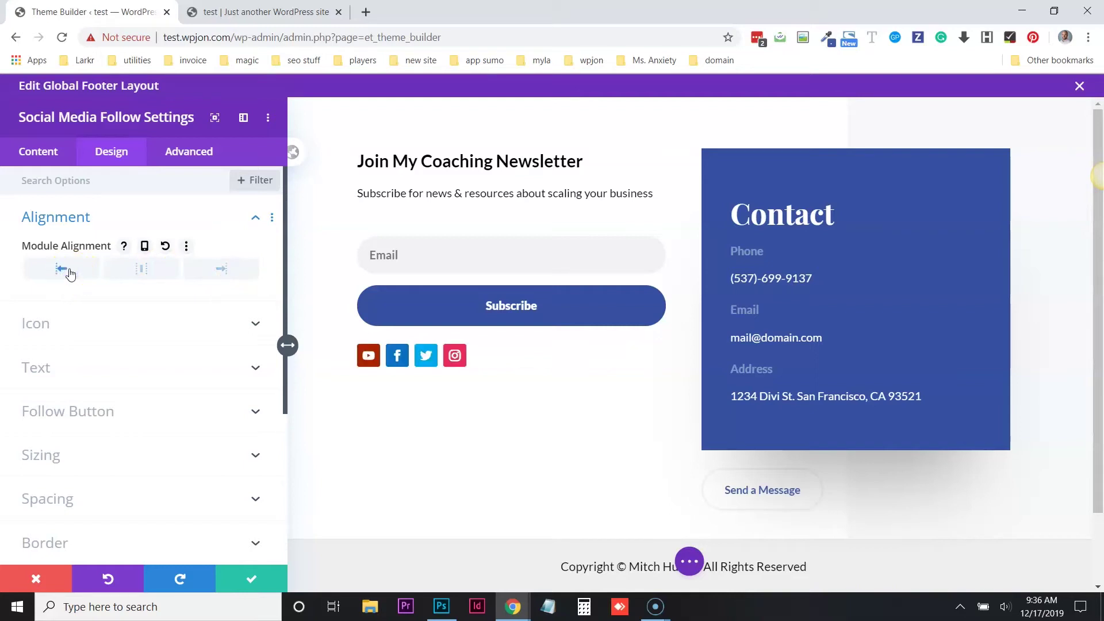
click(146, 274)
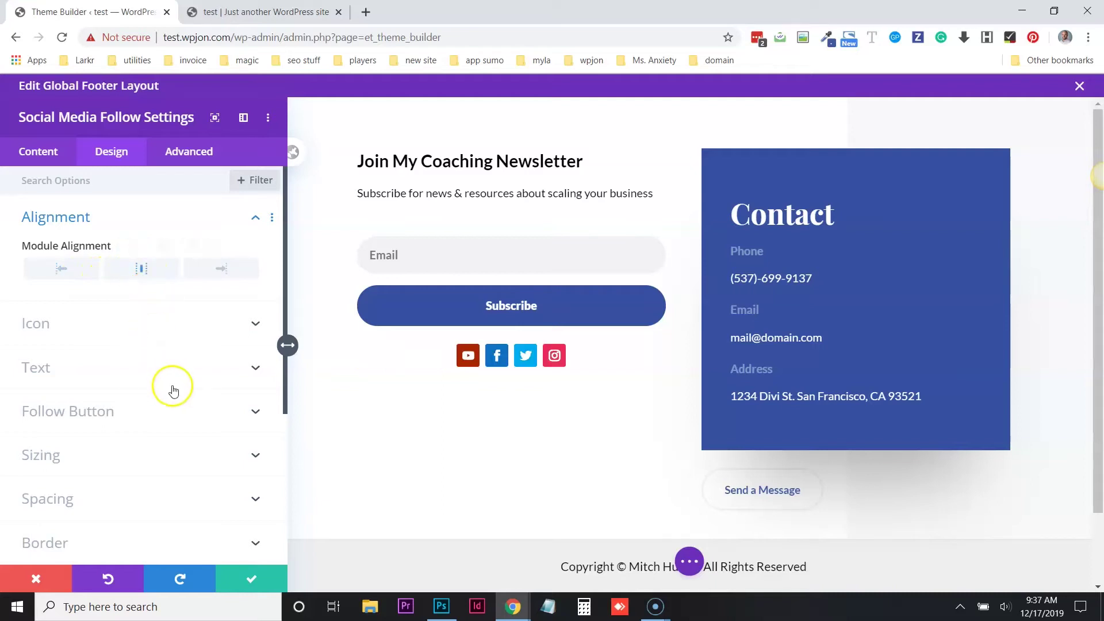
Enable Use Custom Icon Size and shrink the icon font size from 13px to 8px
click(127, 456)
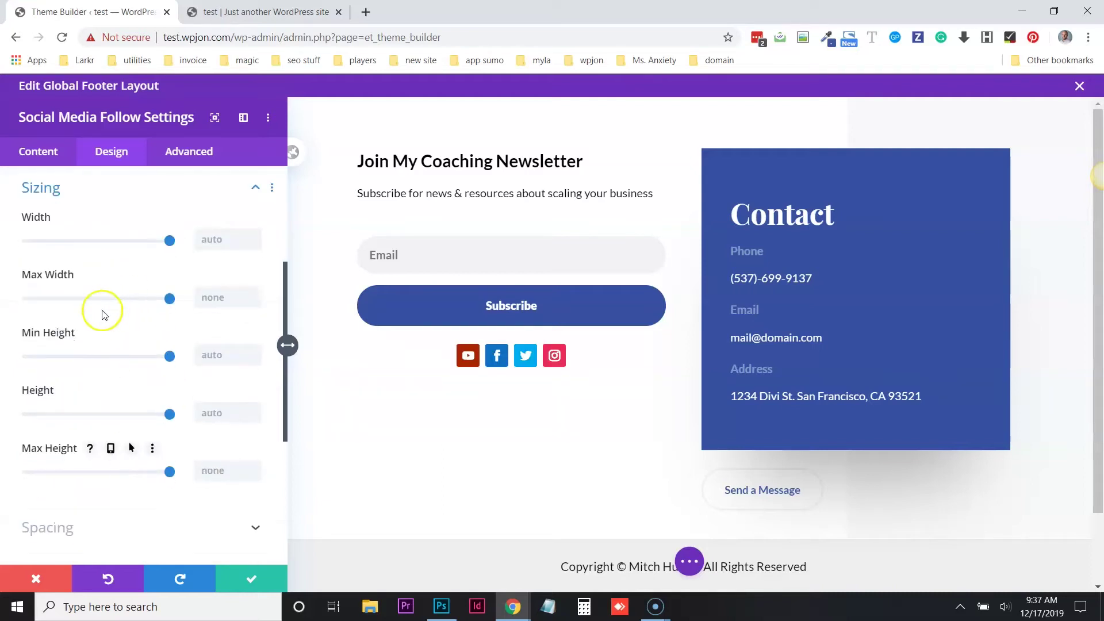
scroll(104, 319, up, 4)
click(92, 400)
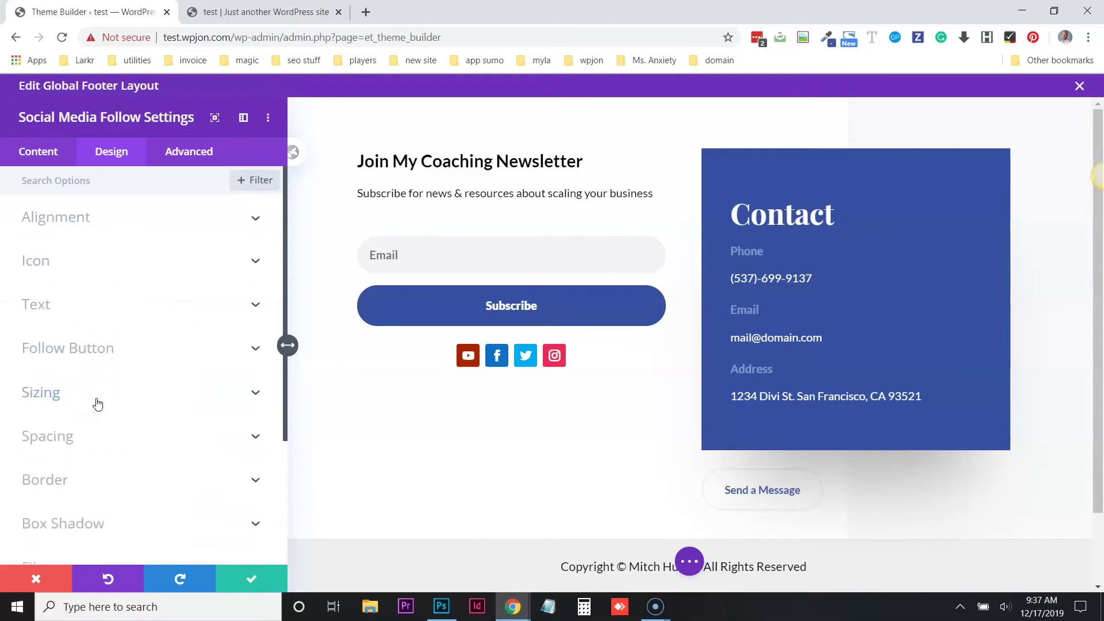
click(106, 276)
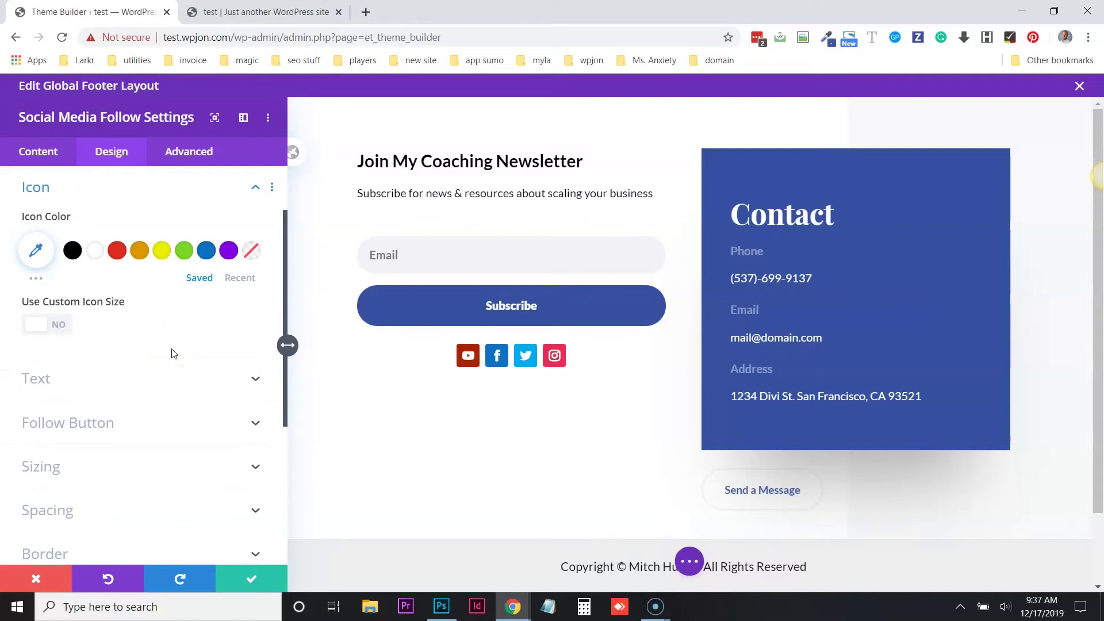
scroll(163, 313, up, 2)
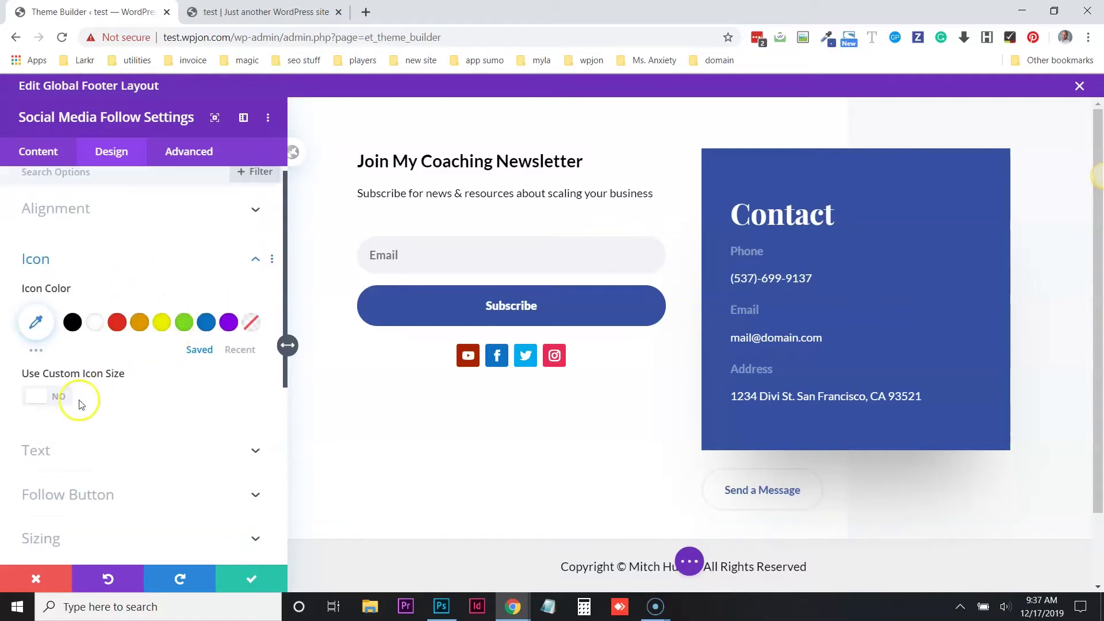
click(54, 395)
mouse_move(50, 457)
mouse_down()
mouse_move(79, 455)
mouse_move(39, 456)
mouse_move(52, 449)
mouse_move(40, 445)
mouse_up()
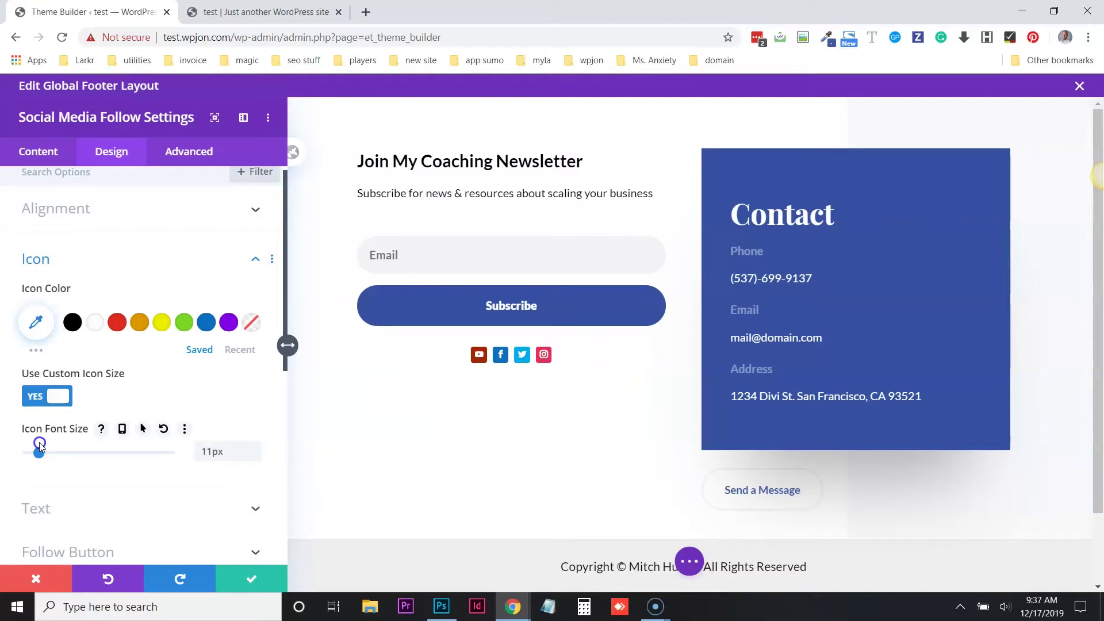
drag(38, 446, 66, 461)
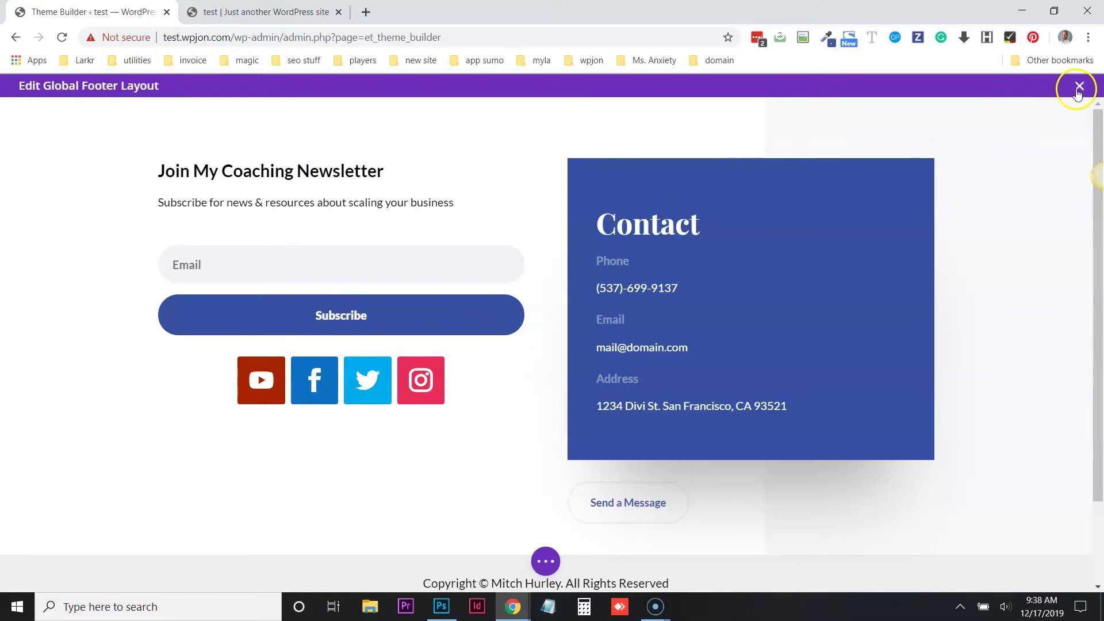
Close the Global Footer layout editor, choosing Discard & Exit for its unsaved changes
click(1078, 89)
click(494, 403)
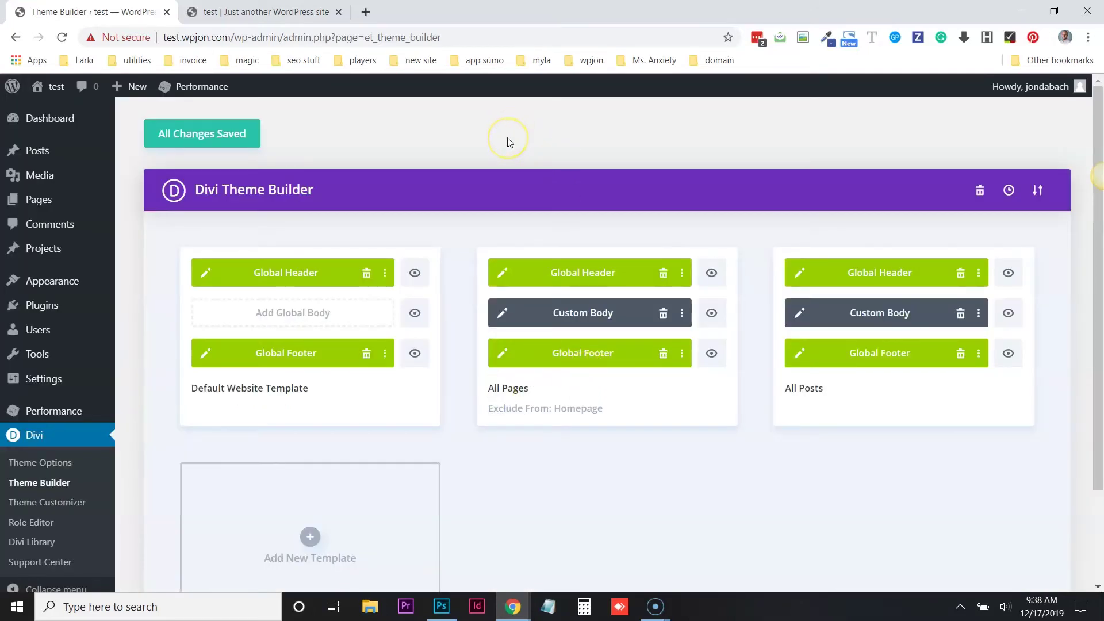
scroll(394, 263, down, 2)
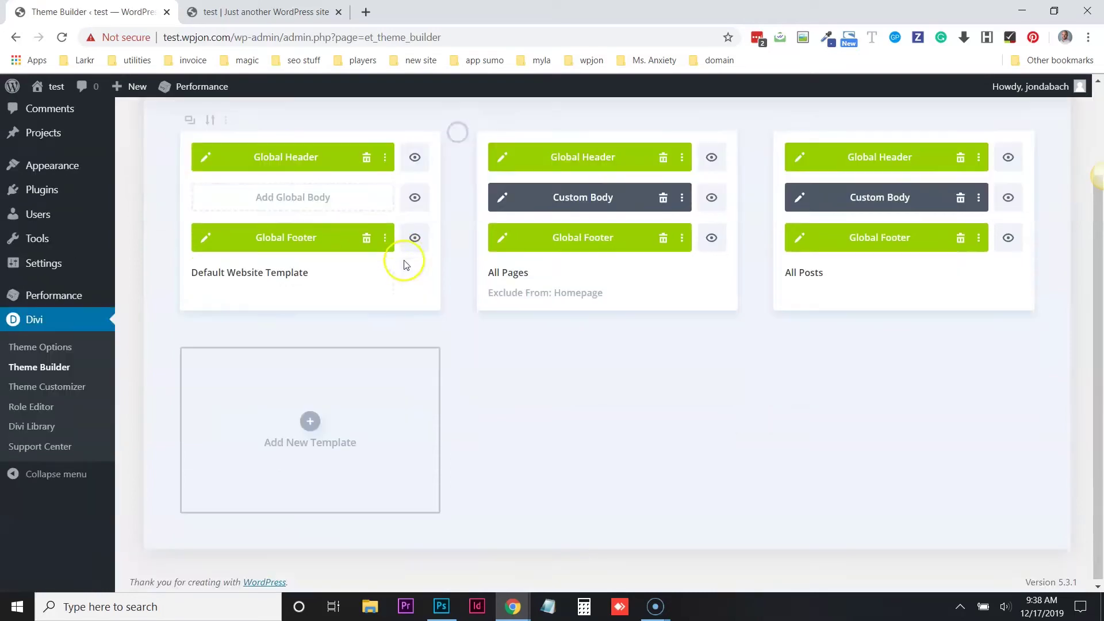
scroll(460, 270, up, 2)
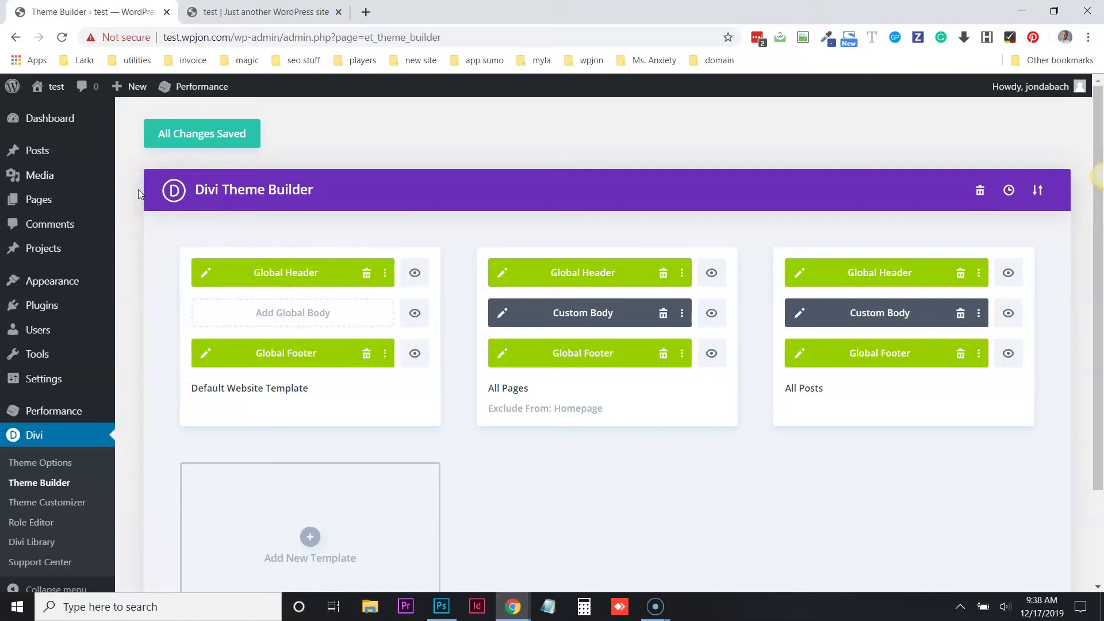
Search the installed plugins for 'sassy social', then clear the search
click(44, 308)
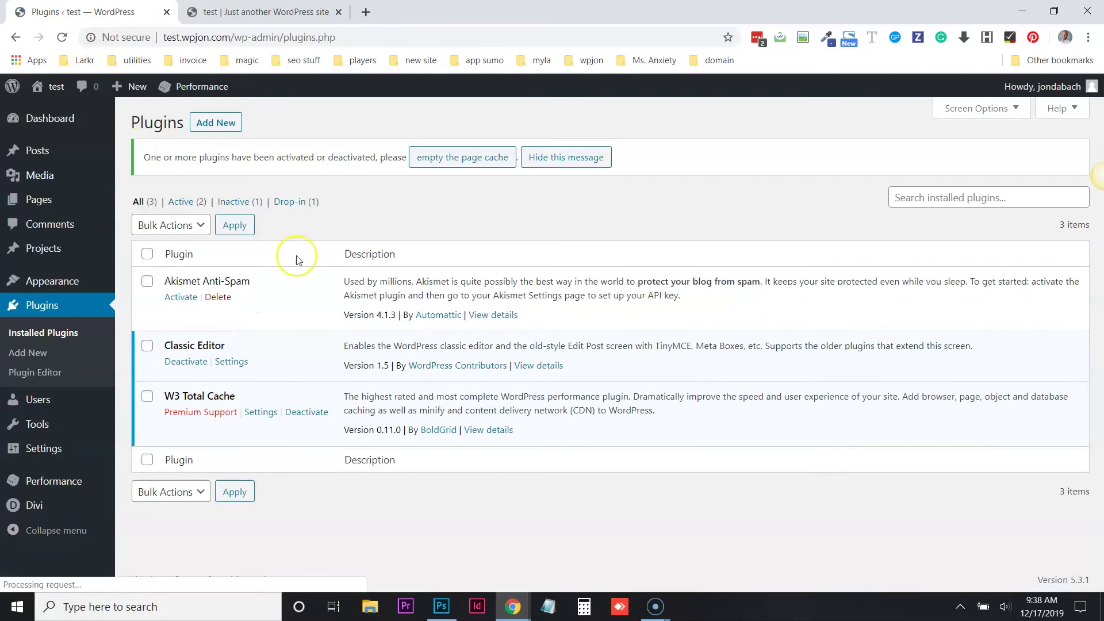
click(902, 198)
text(s)
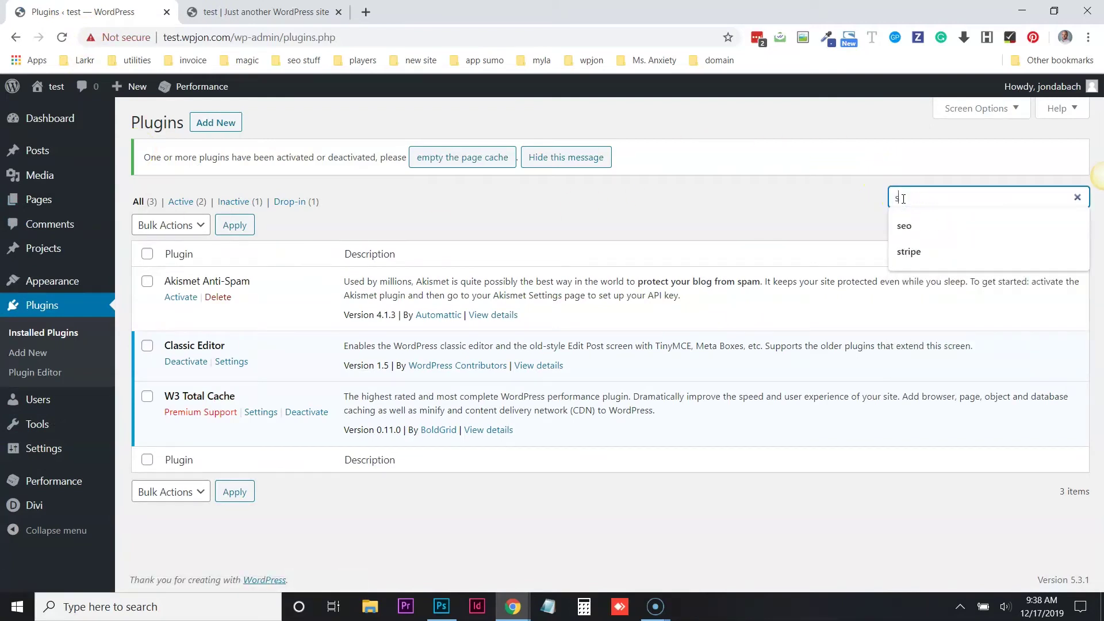
text(assy social)
key(ctrl+a)
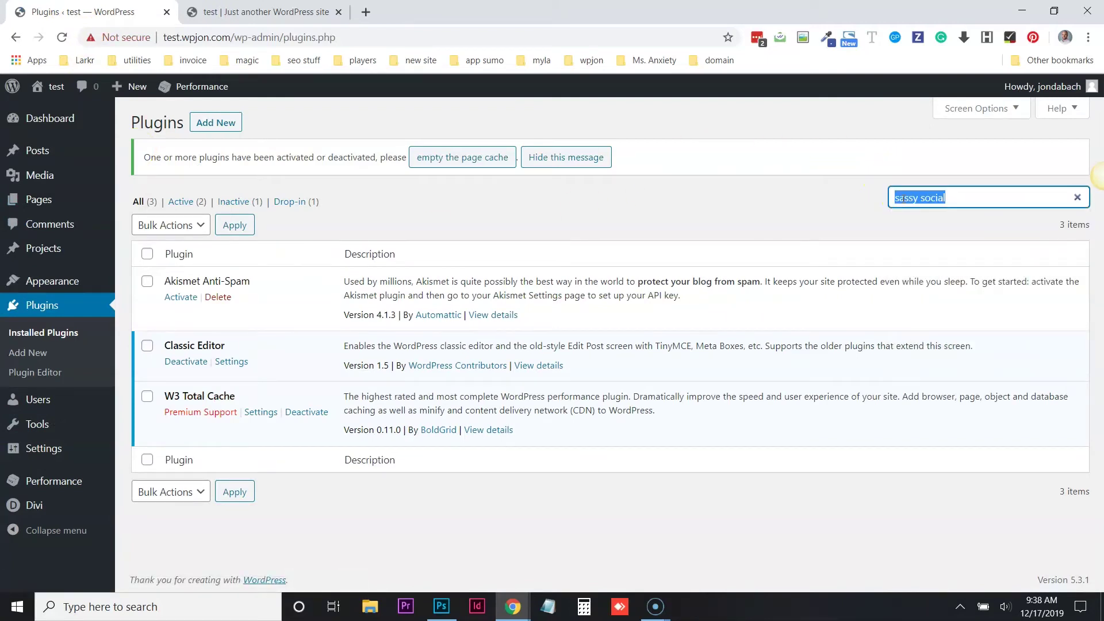
key(BackSpace)
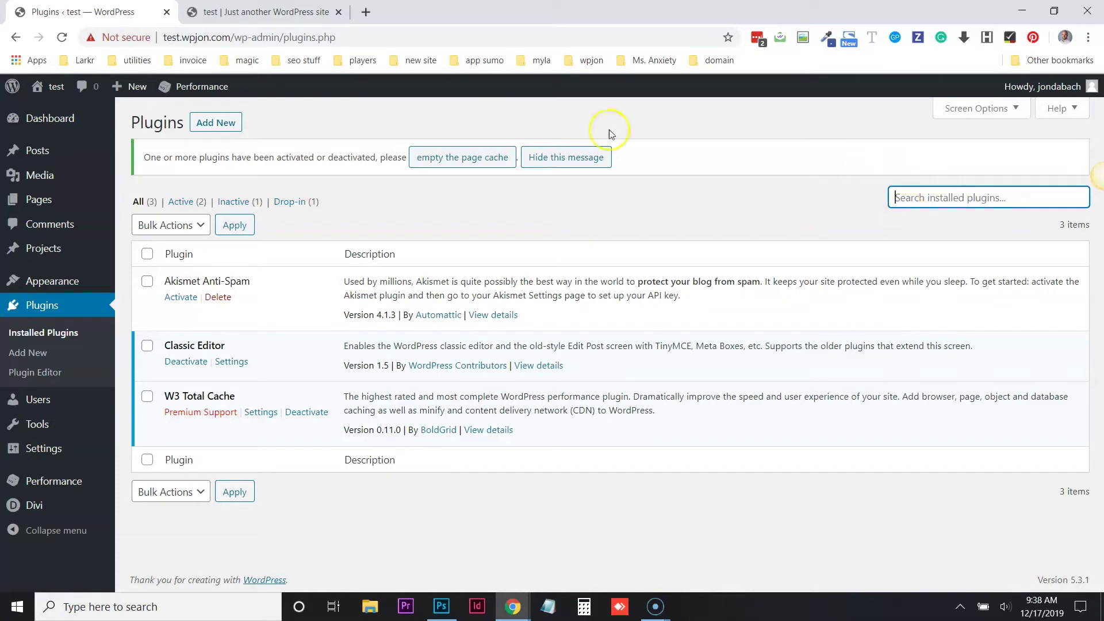
Find 'sassy social' in the plugin directory, then install and activate Sassy Social Share
click(216, 123)
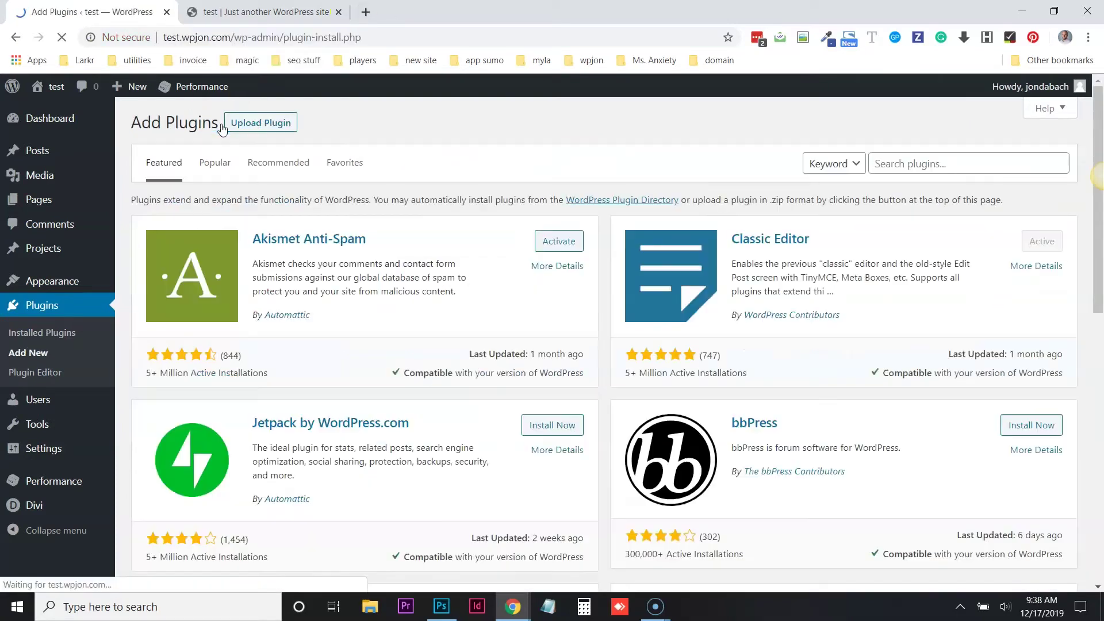
click(880, 162)
text(sassy social)
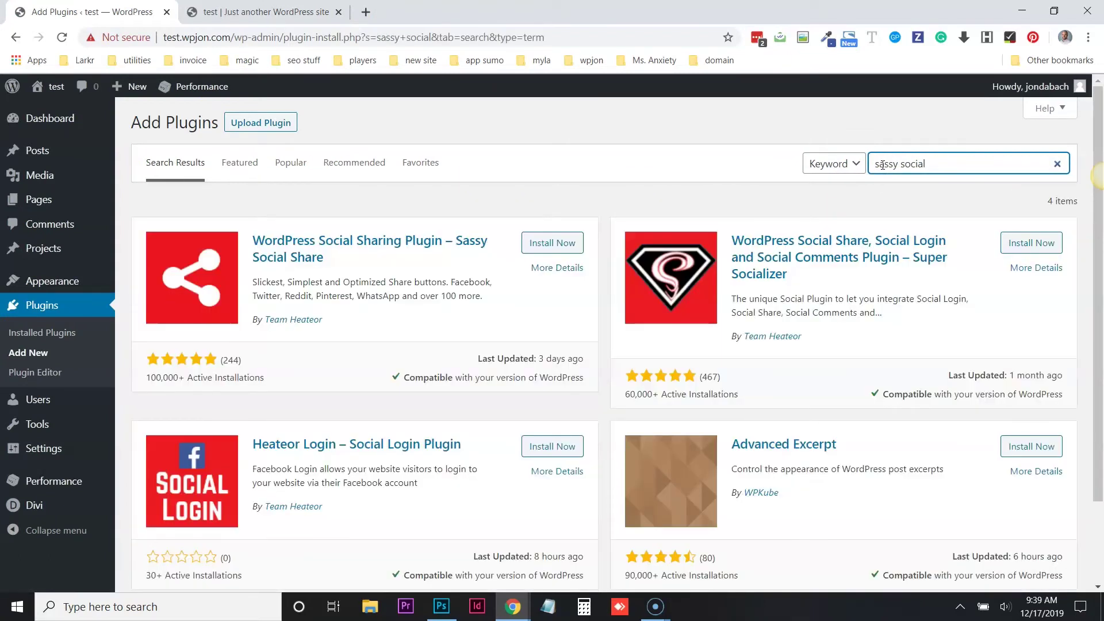
click(555, 242)
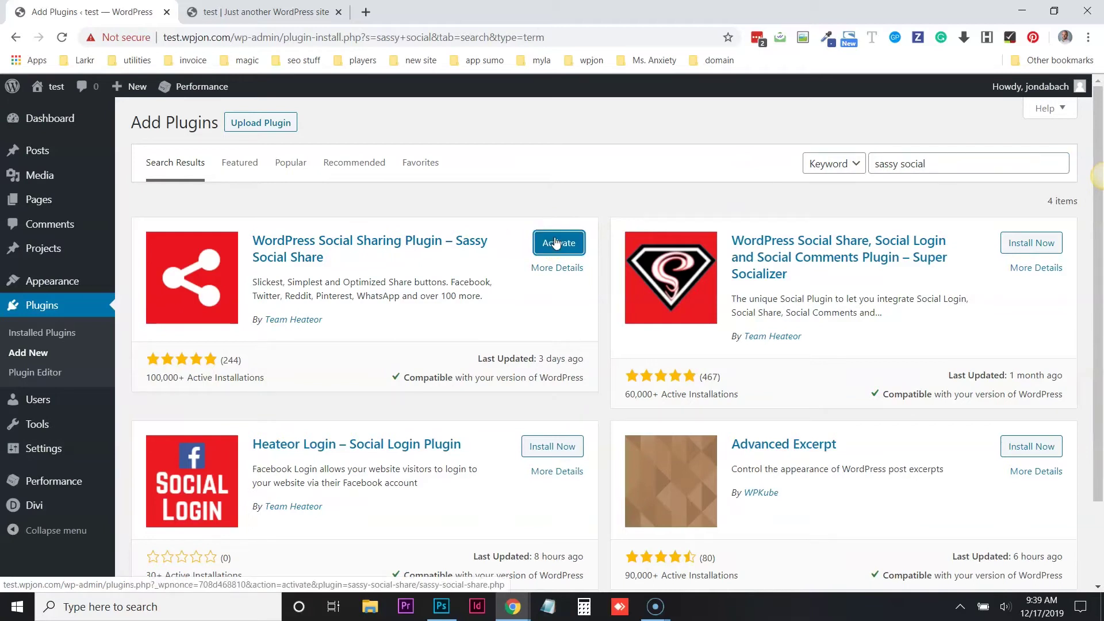
click(555, 242)
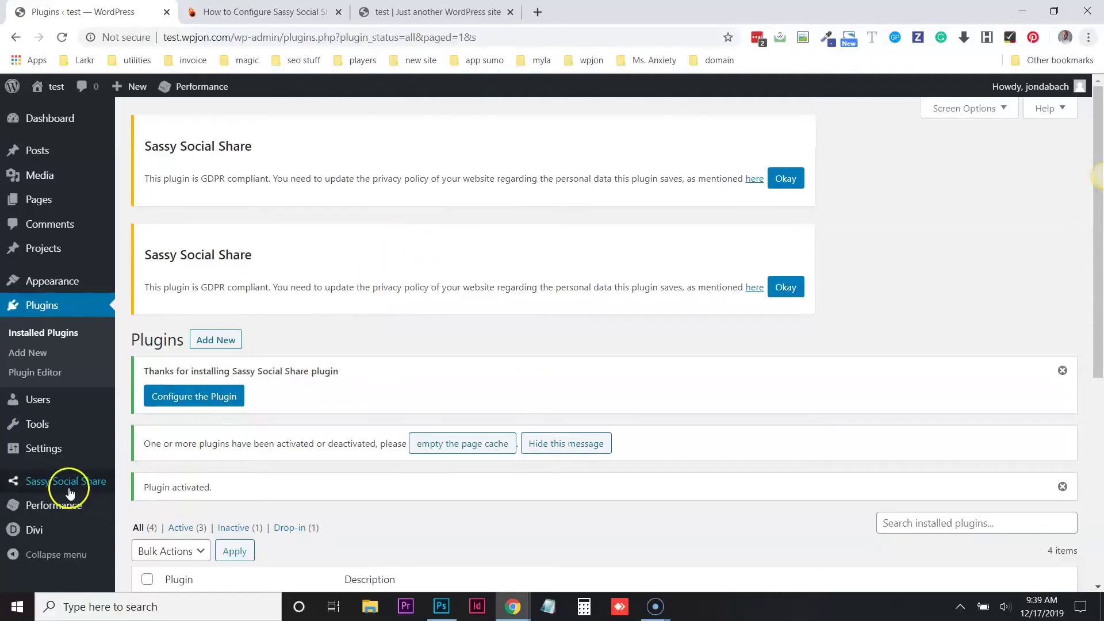
click(72, 488)
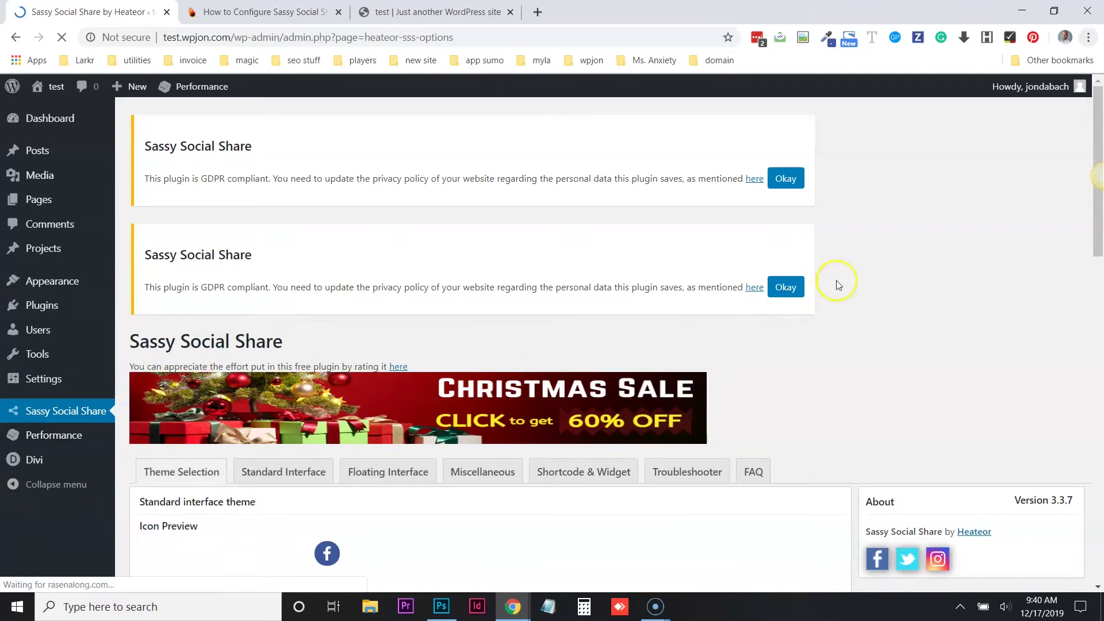
Click Okay to dismiss the duplicate GDPR compliance notices above the Sassy Social Share settings
click(785, 179)
click(782, 182)
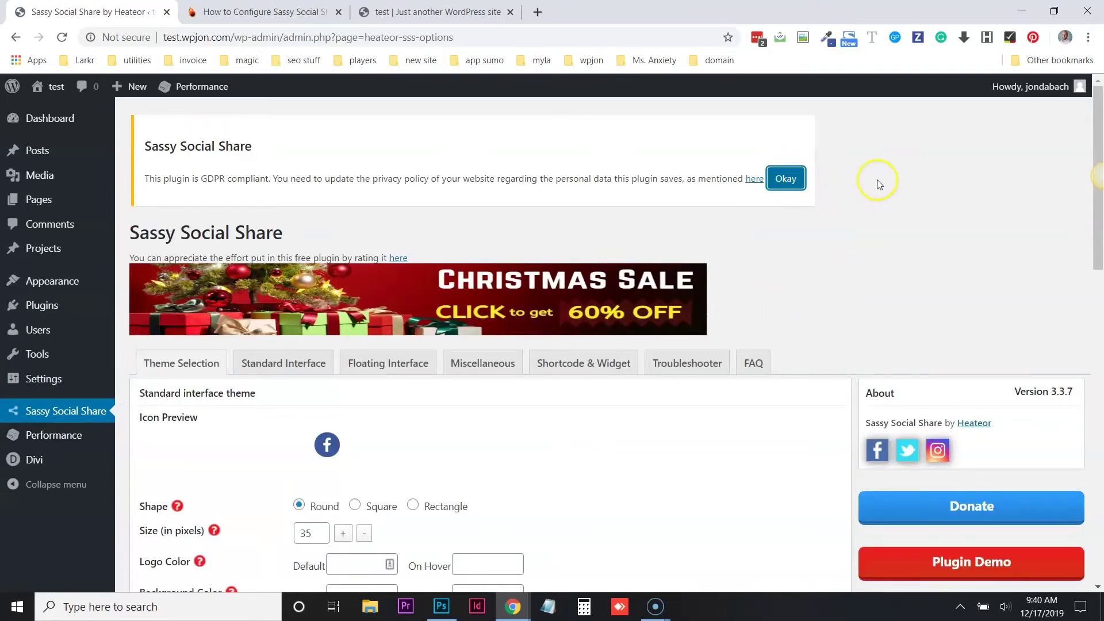
click(786, 182)
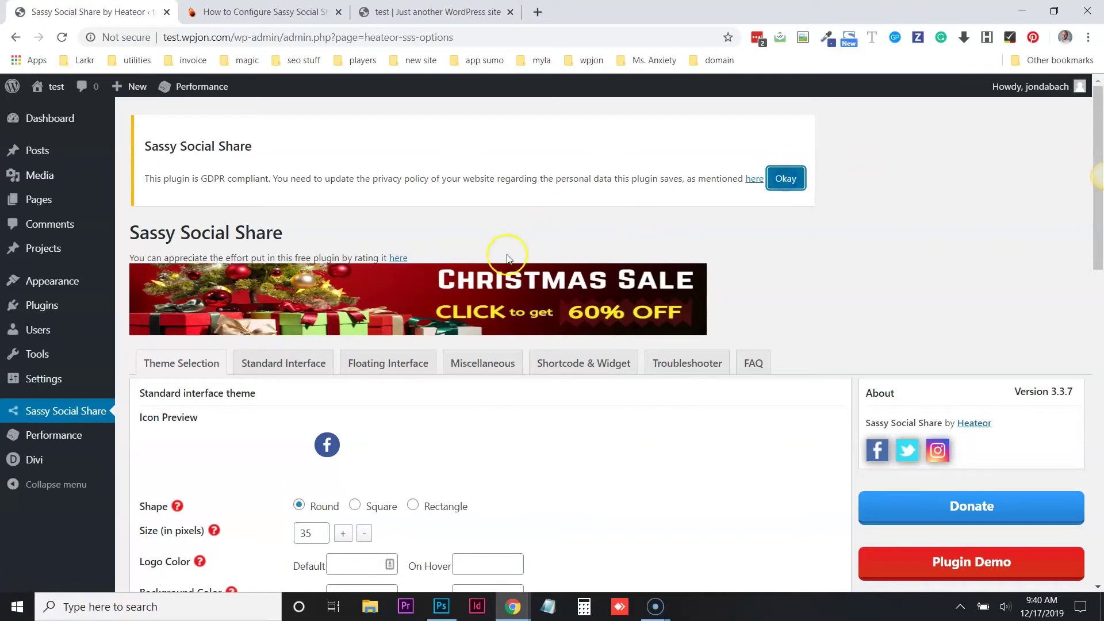
Try the square and rectangular icon shapes, widening the rectangular share icon
scroll(538, 235, down, 5)
scroll(529, 198, down, 6)
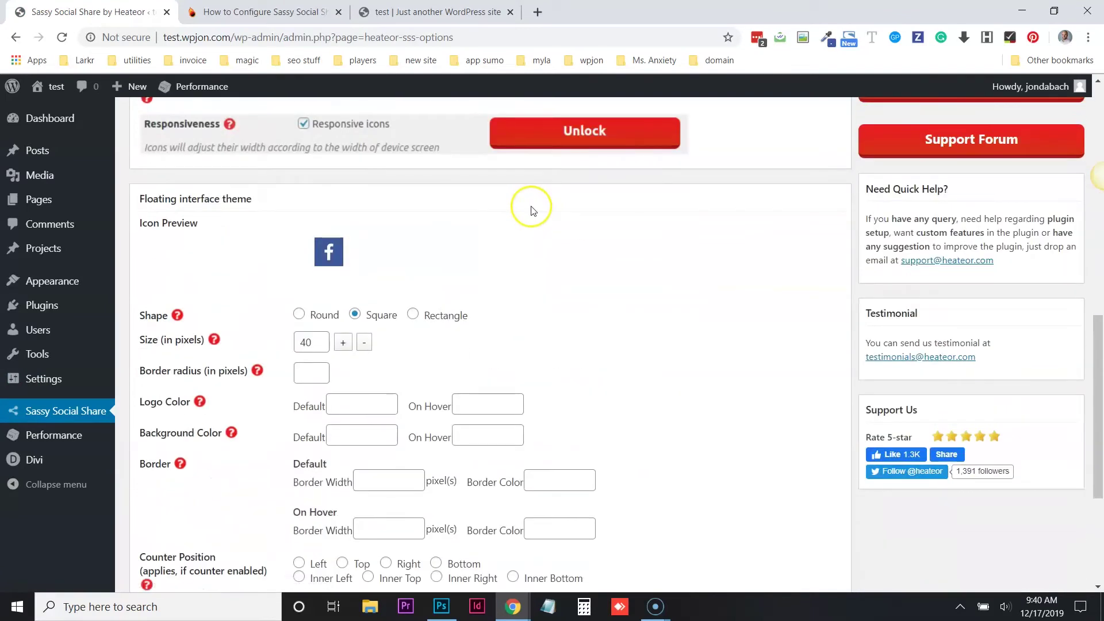
scroll(530, 207, up, 10)
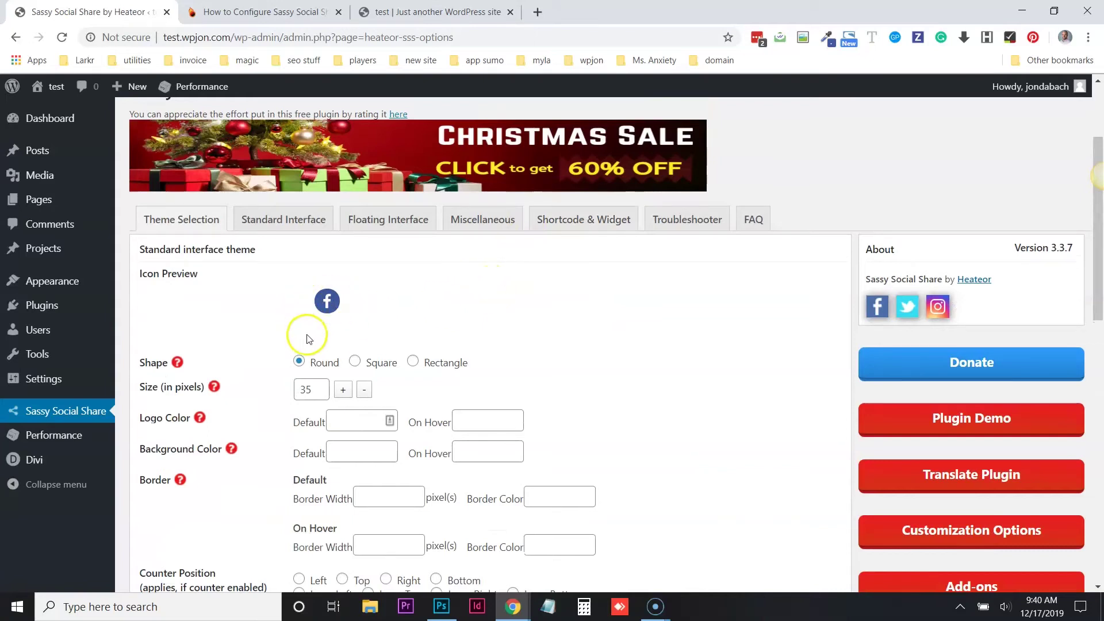
click(354, 363)
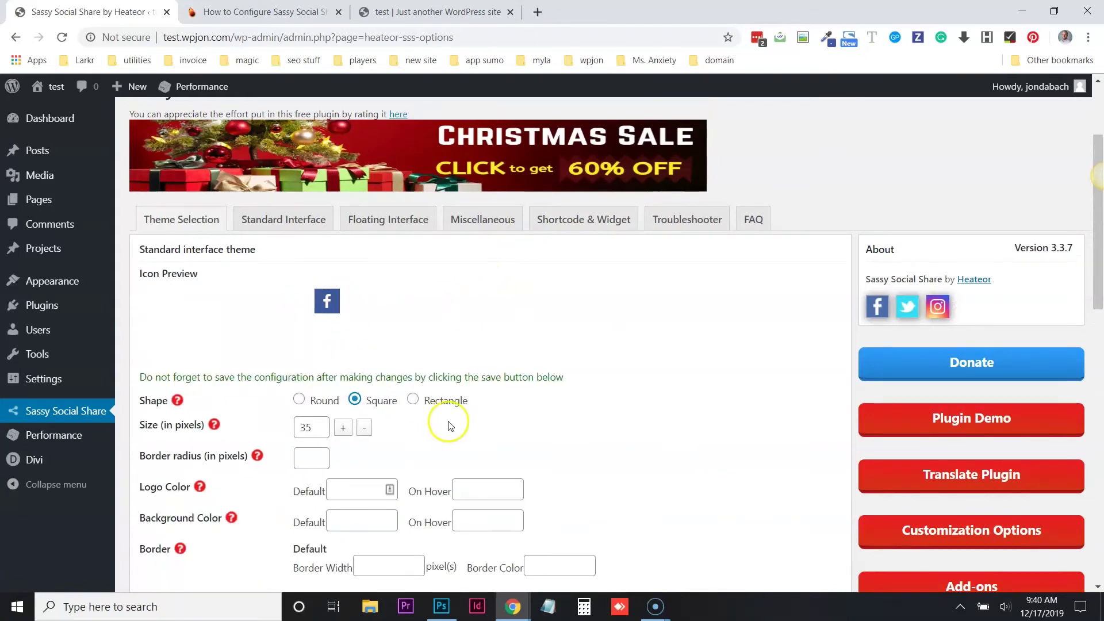
click(412, 400)
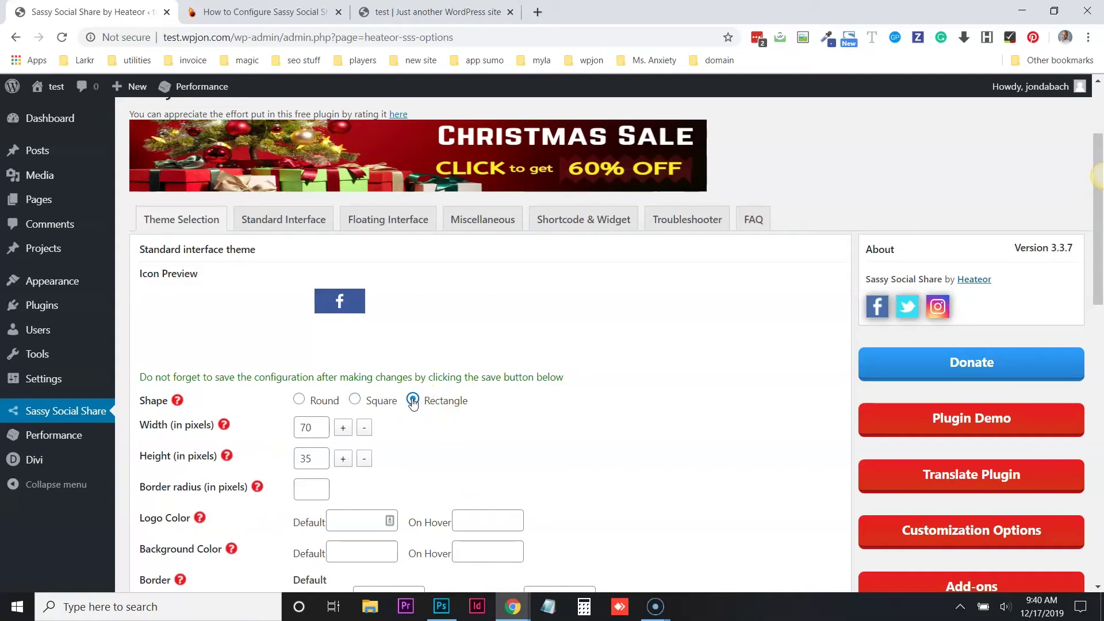
click(343, 427)
click(343, 428)
click(343, 427)
click(343, 427)
click(346, 433)
click(347, 433)
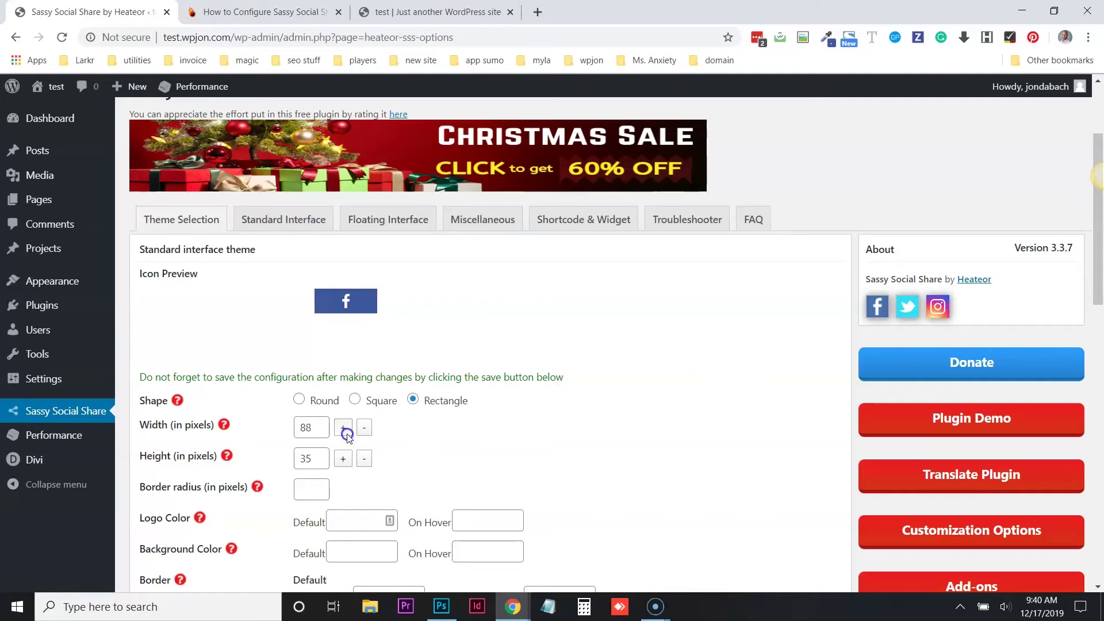
Switch the share icon back to round and enlarge it to 46 pixels
click(304, 401)
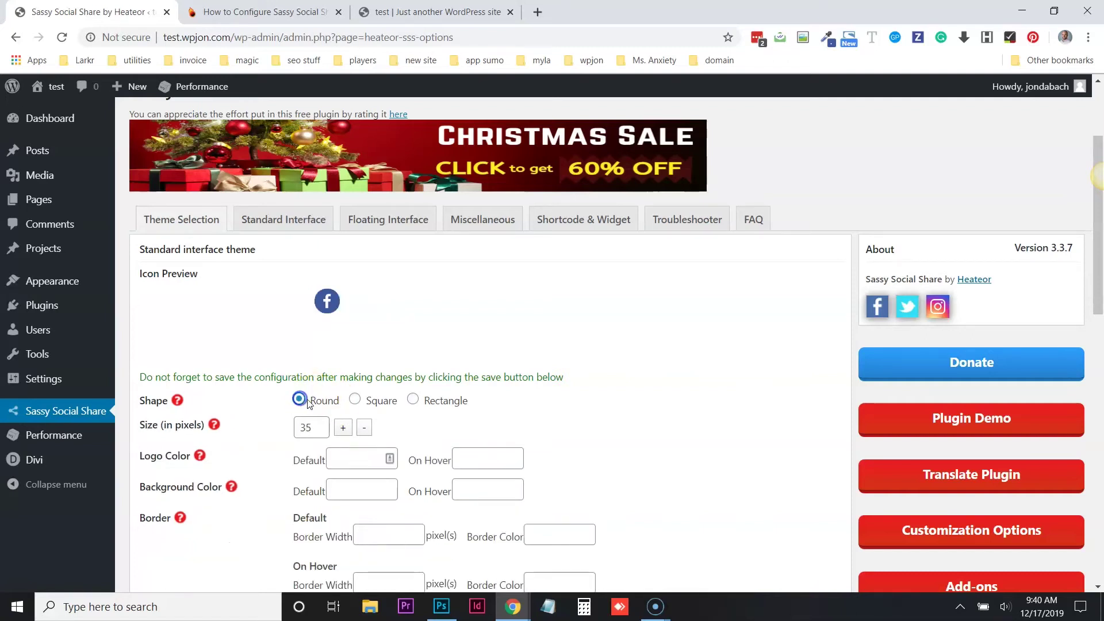
click(340, 428)
click(340, 427)
click(340, 428)
click(340, 427)
click(340, 428)
click(341, 428)
click(340, 428)
click(340, 428)
click(340, 428)
click(340, 428)
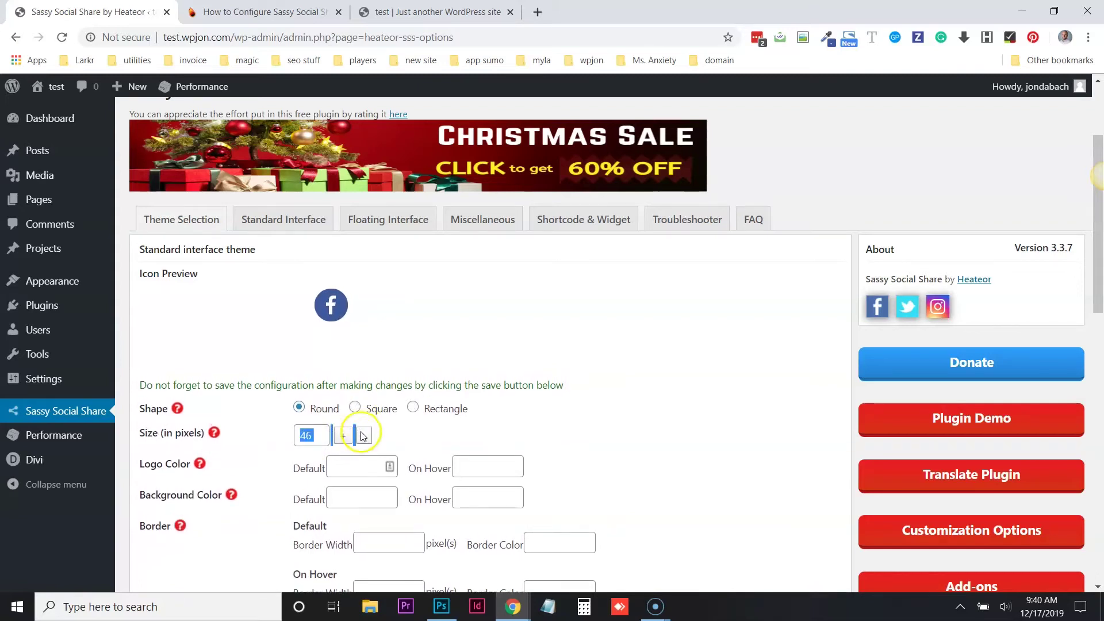
click(661, 390)
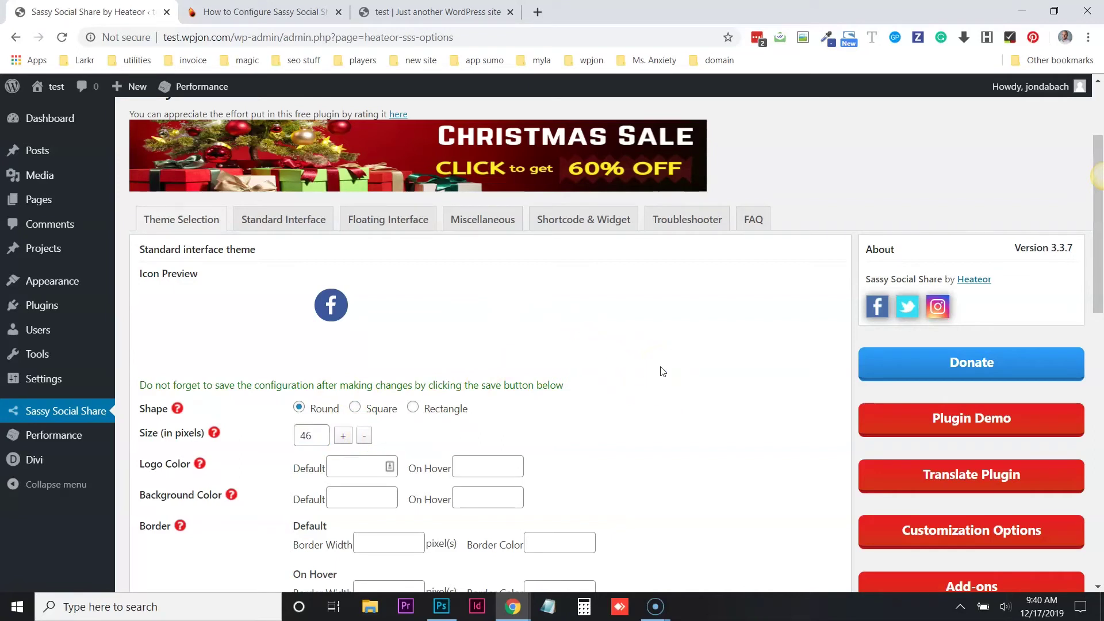
Show and read the help text for the logo colour setting
scroll(605, 339, down, 4)
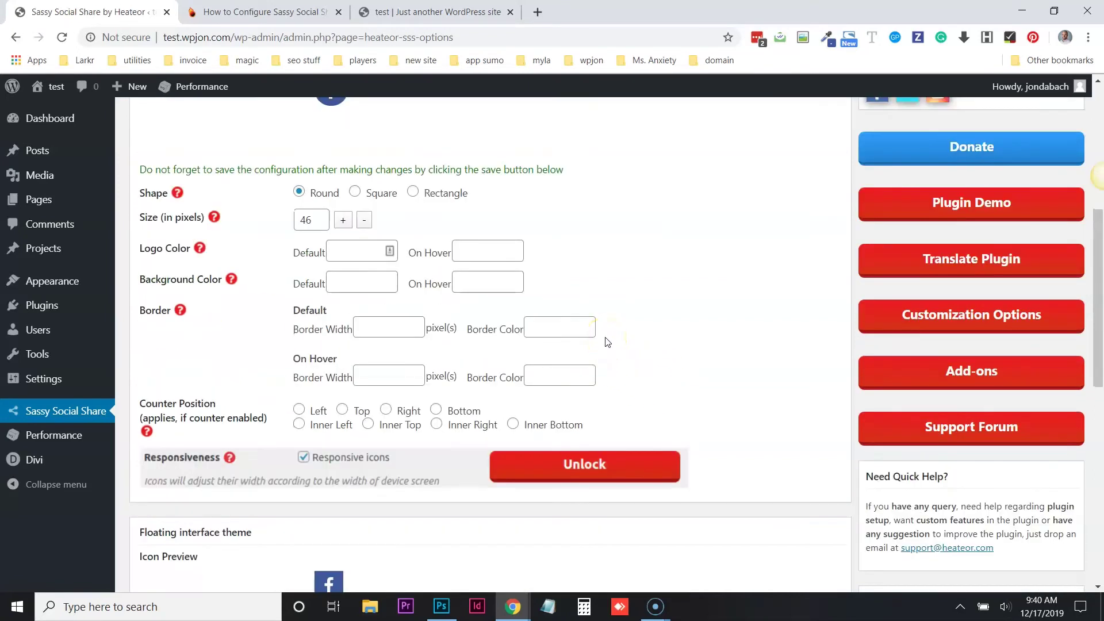
click(199, 249)
drag(150, 277, 659, 278)
click(661, 278)
scroll(664, 285, down, 3)
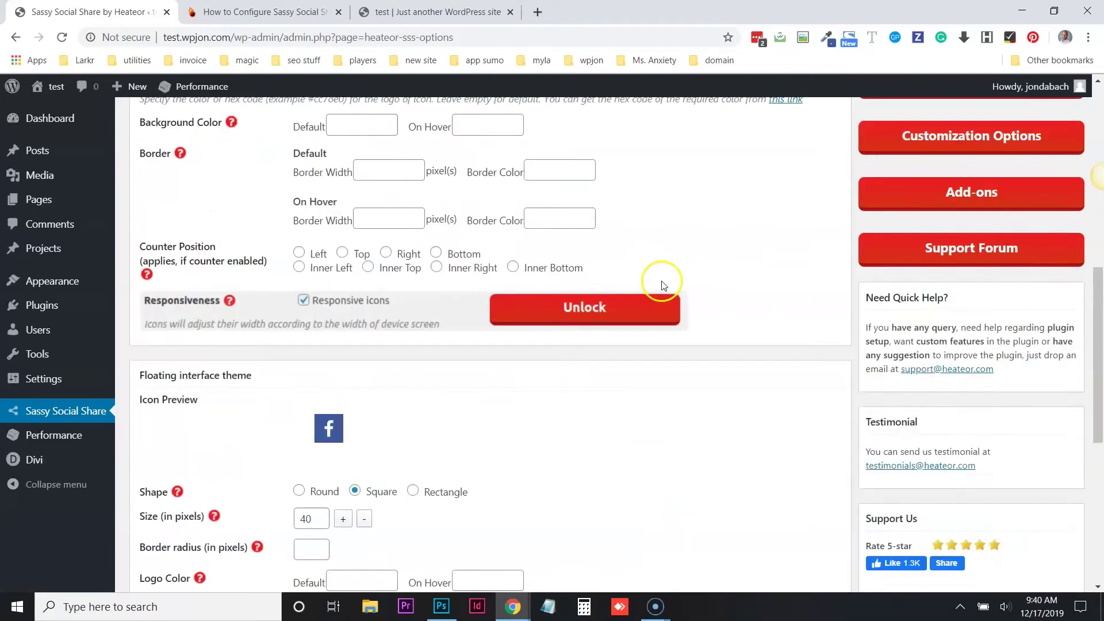
scroll(664, 284, down, 3)
scroll(646, 284, up, 9)
scroll(352, 365, down, 2)
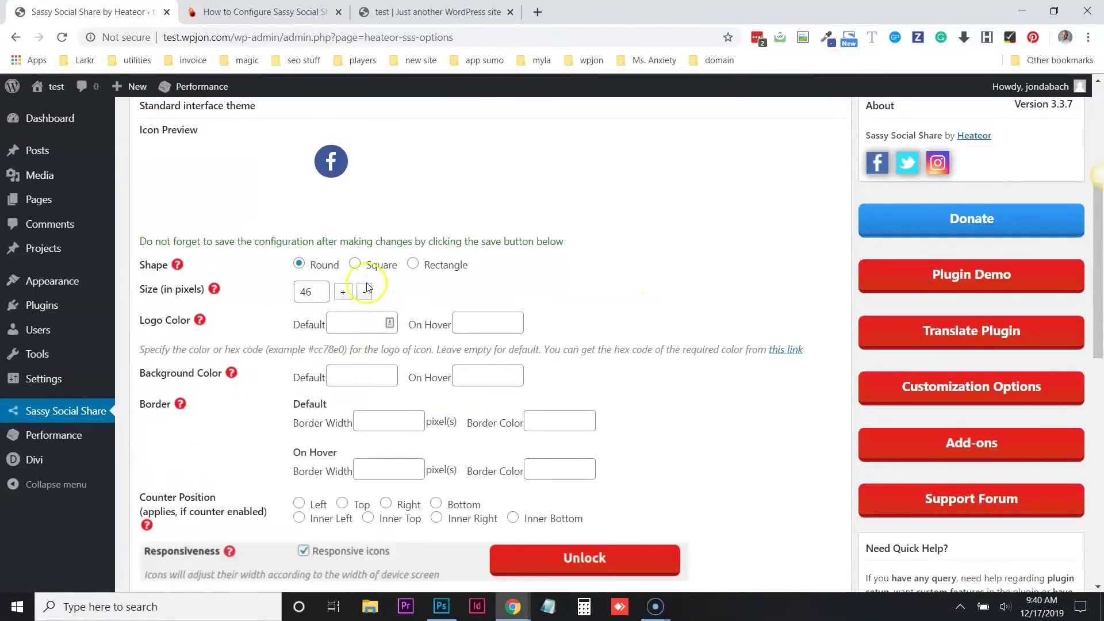
Make the standard share icons square and save the changes
click(355, 263)
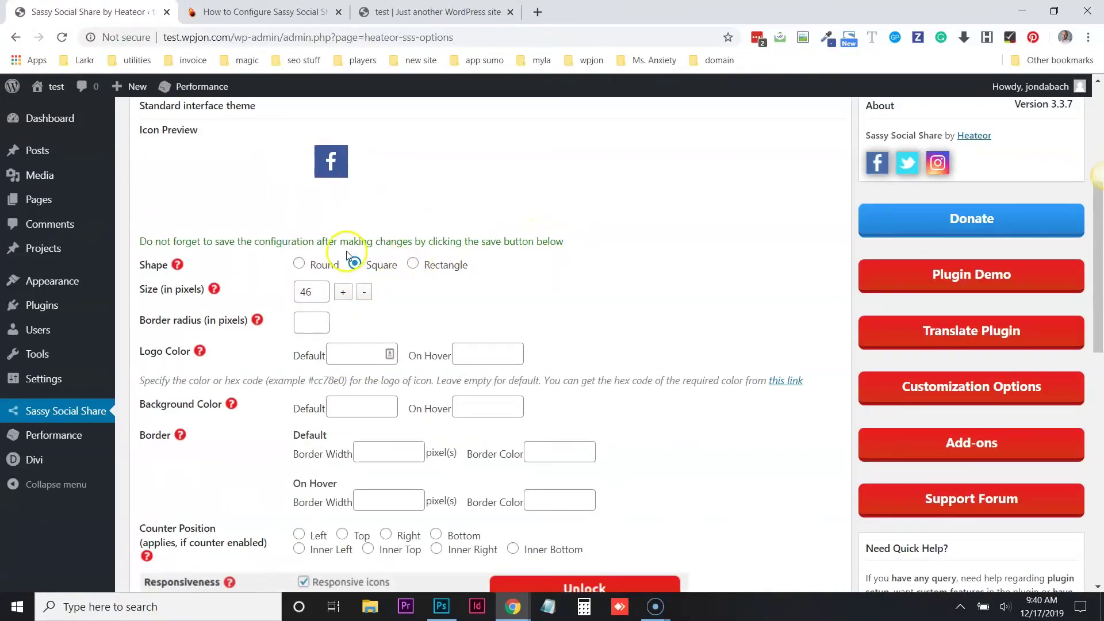
scroll(353, 267, down, 7)
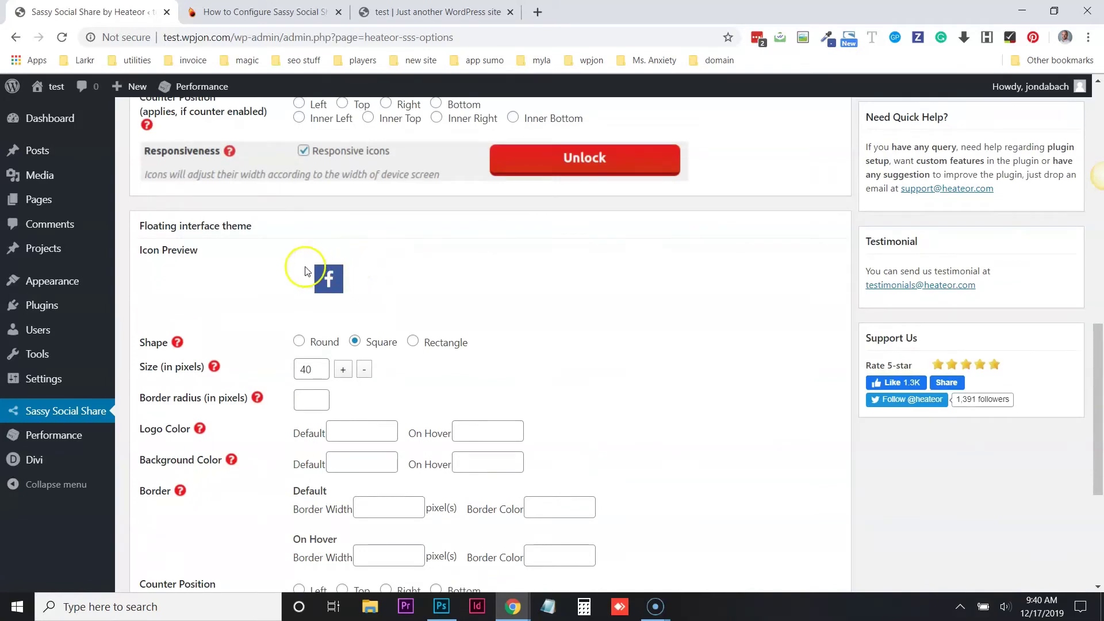
scroll(272, 262, down, 4)
click(180, 413)
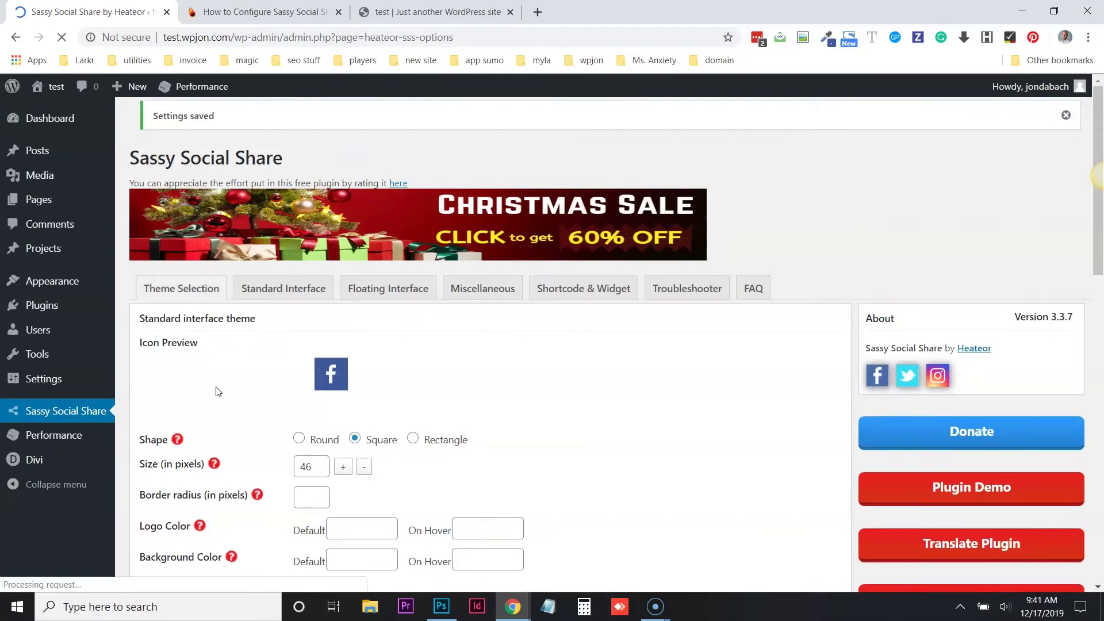
Go to the Standard Interface tab of the Sassy Social Share settings
click(287, 295)
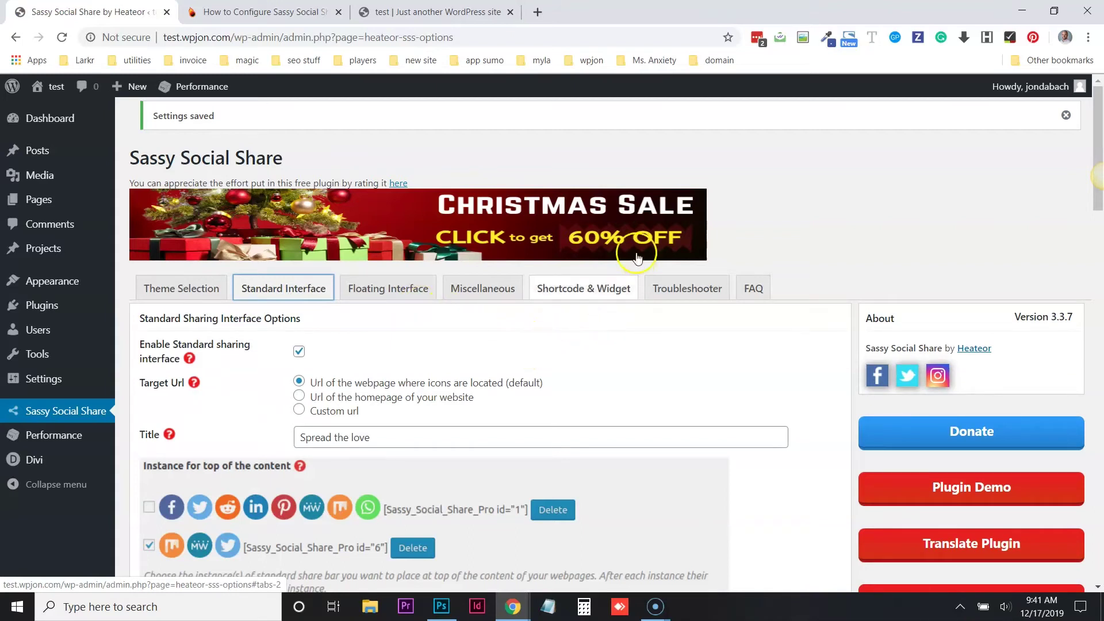
scroll(736, 205, down, 1)
scroll(661, 230, up, 1)
scroll(644, 251, up, 1)
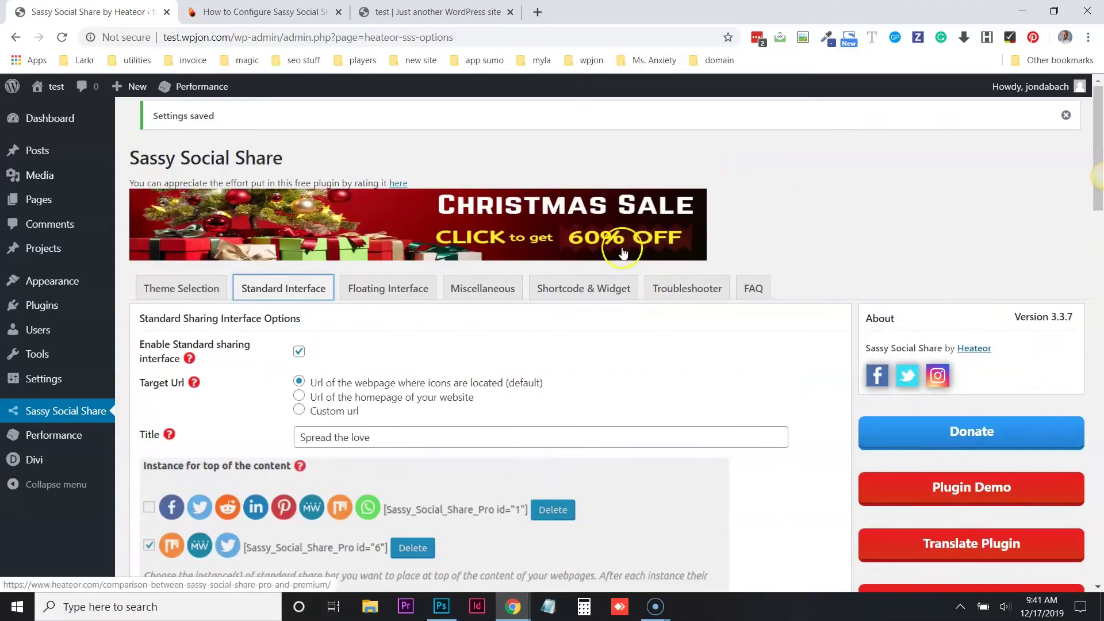
On the live site, go through BLOG to the Test Post
click(440, 12)
scroll(546, 239, up, 7)
scroll(546, 240, up, 15)
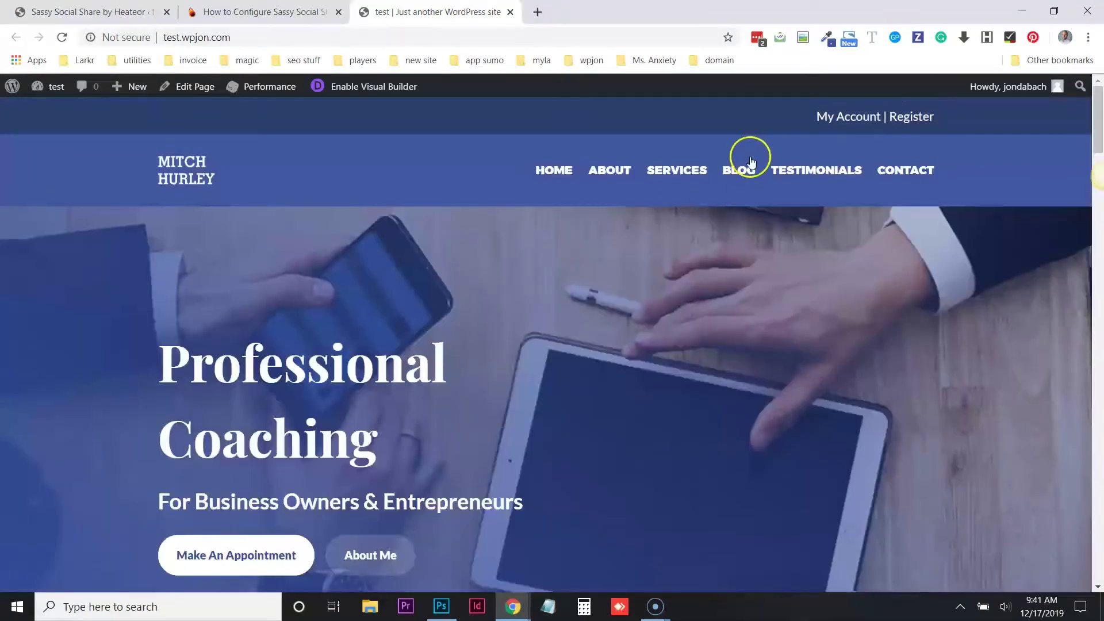
click(736, 171)
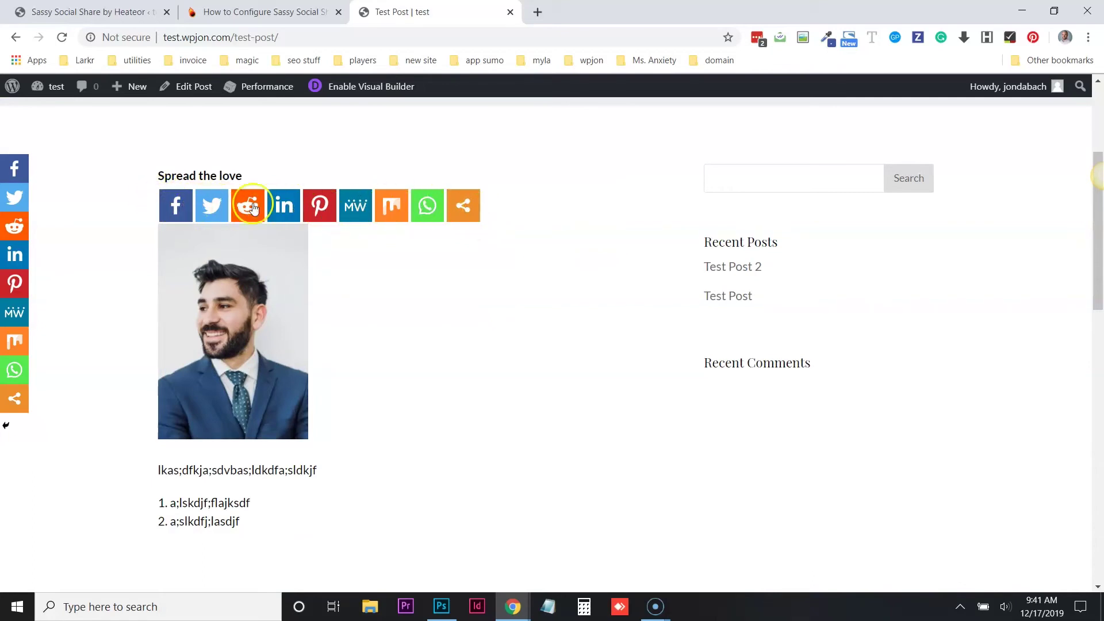
scroll(392, 275, down, 12)
scroll(362, 274, up, 12)
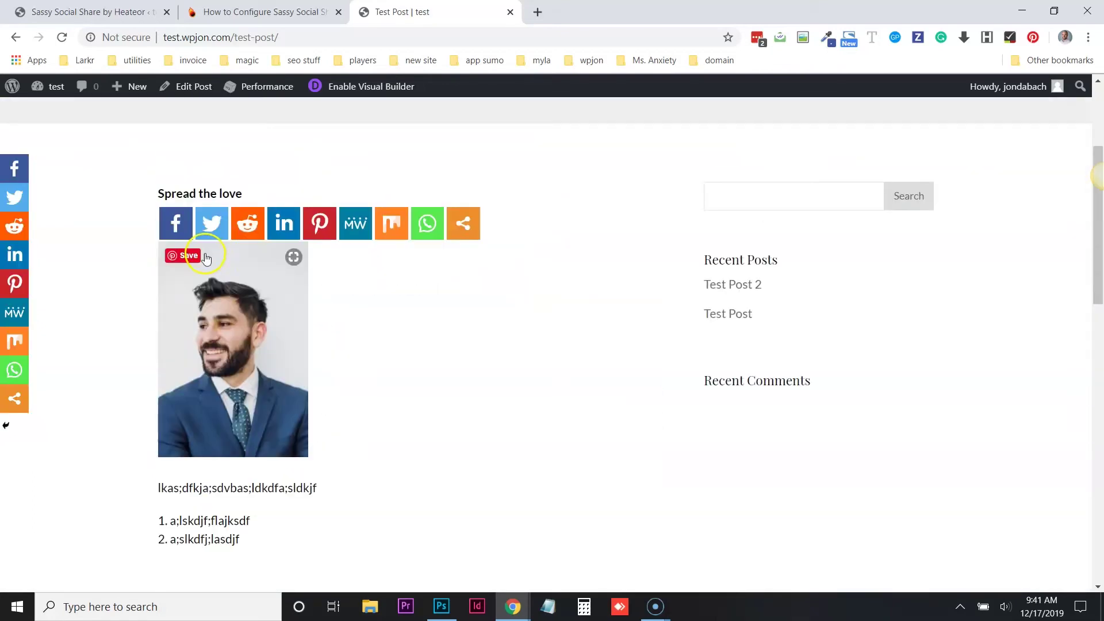
Hide and restore the floating side share bar, scrolling the post to check the share bars
click(5, 426)
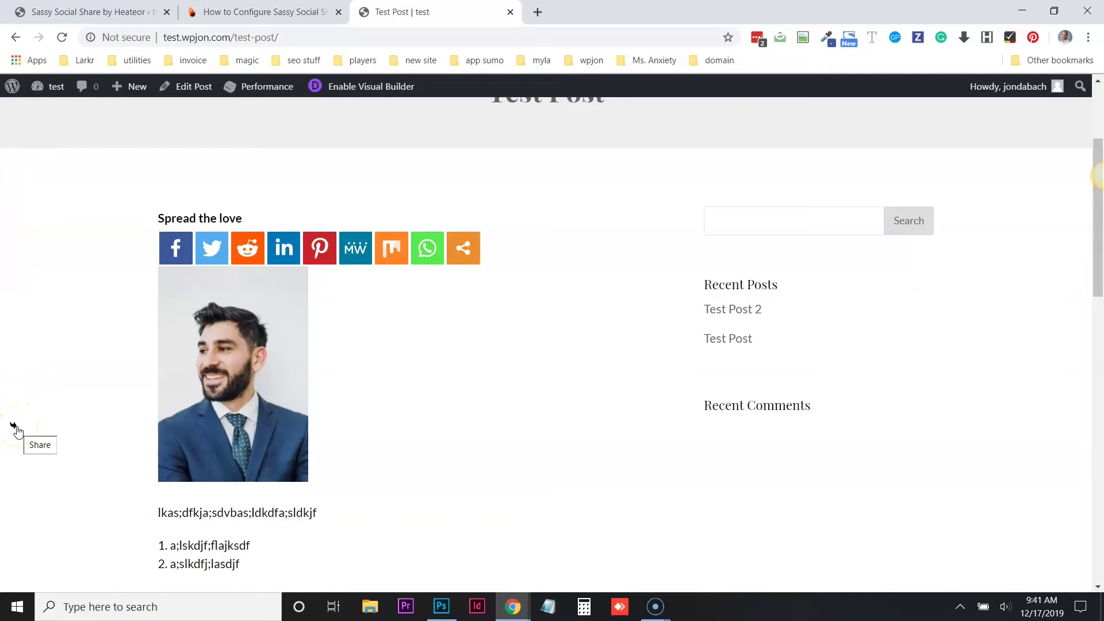
click(14, 427)
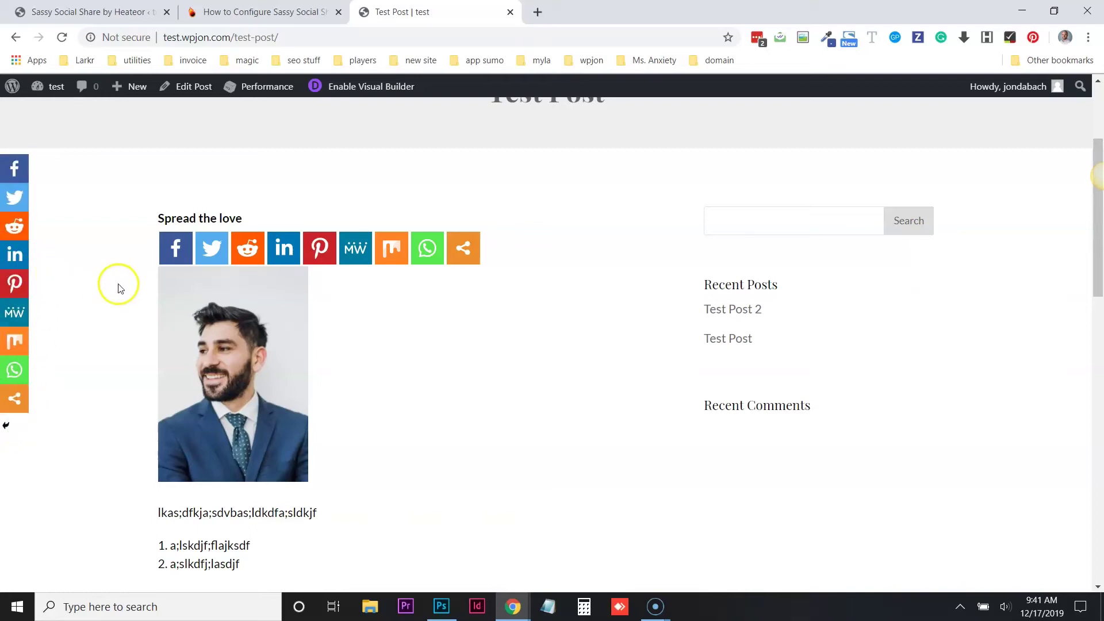
scroll(170, 292, down, 6)
scroll(171, 291, down, 6)
scroll(171, 293, up, 10)
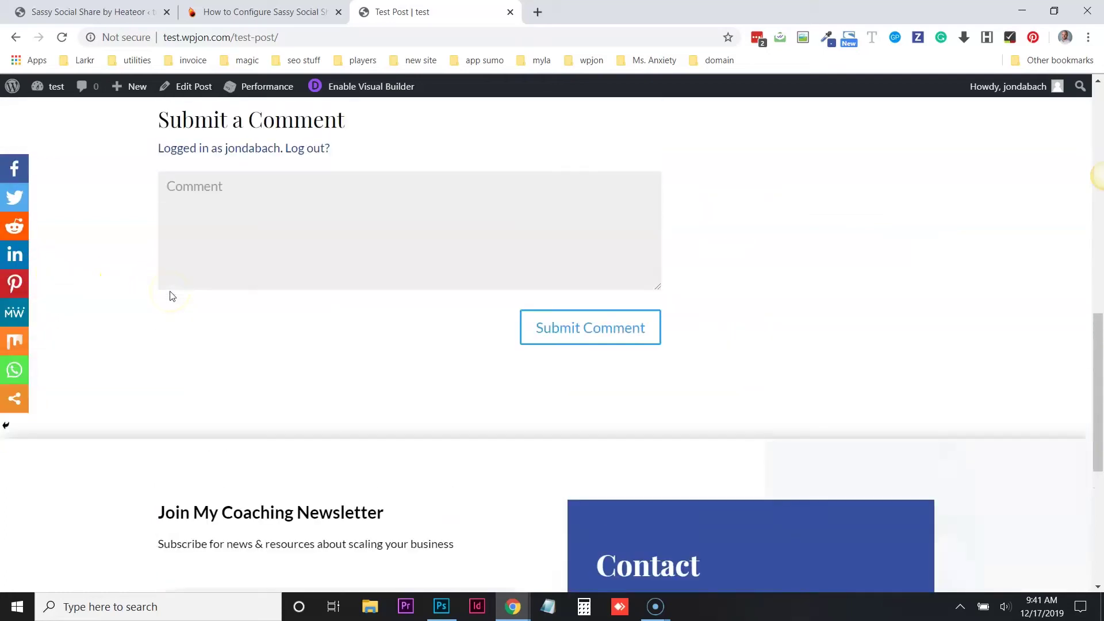
scroll(171, 292, up, 6)
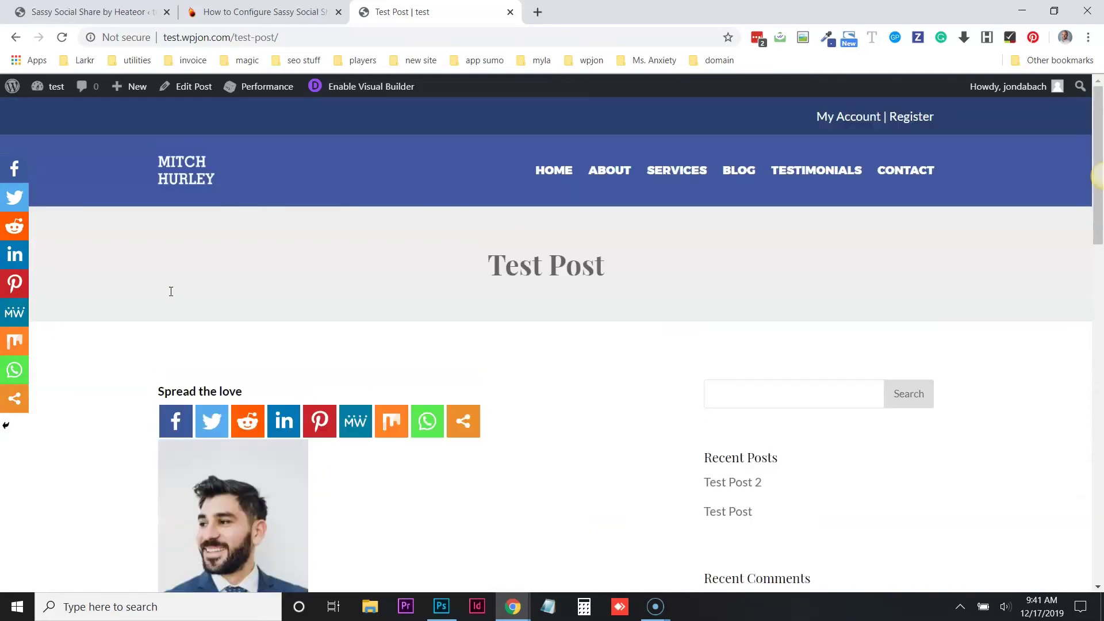
scroll(171, 293, down, 6)
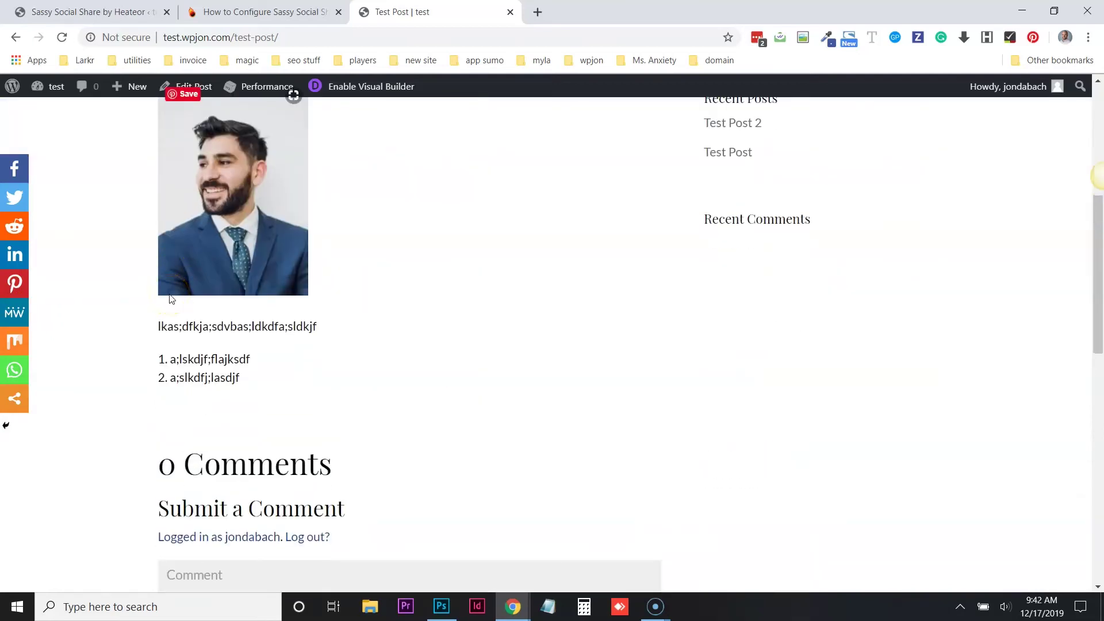
scroll(171, 298, up, 3)
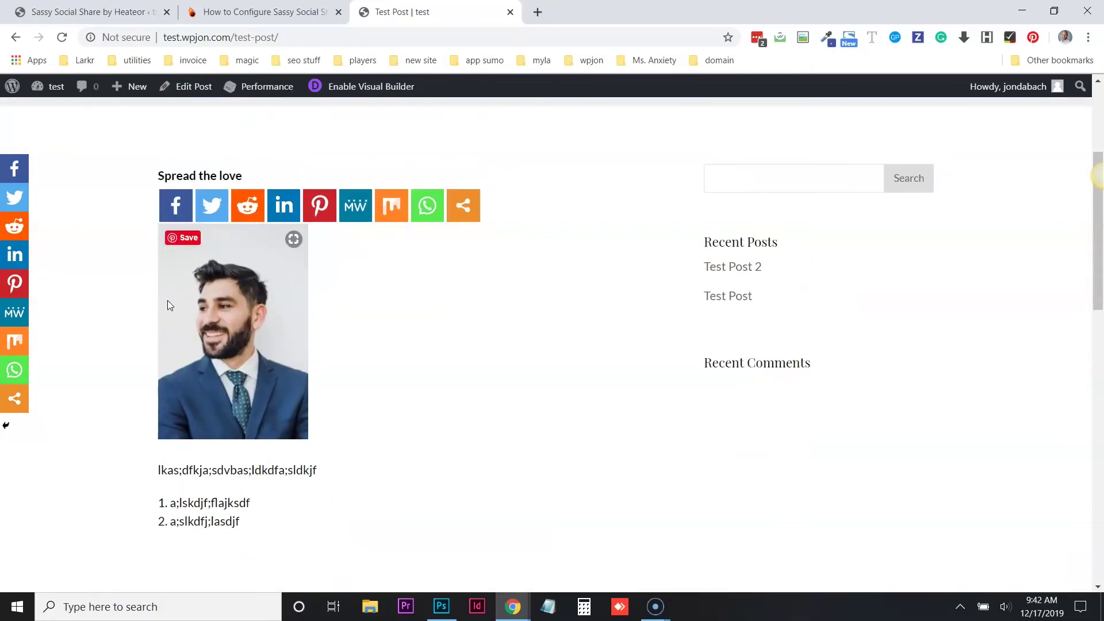
scroll(230, 290, up, 3)
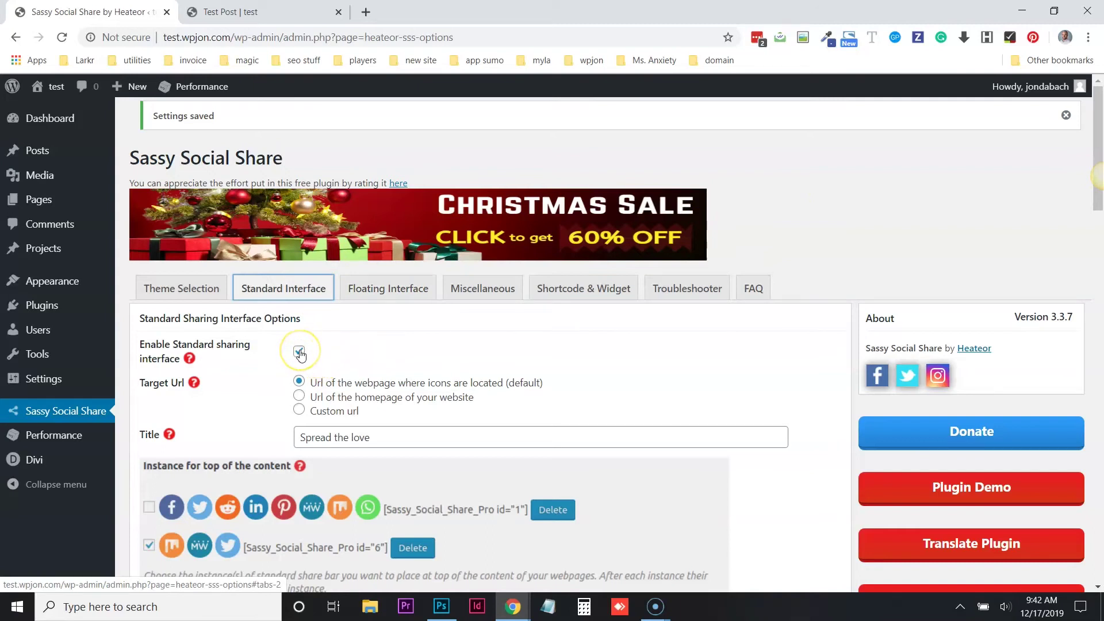
Untick Enable Floating sharing interface on the Floating Interface tab, then go back to Standard Interface
click(360, 295)
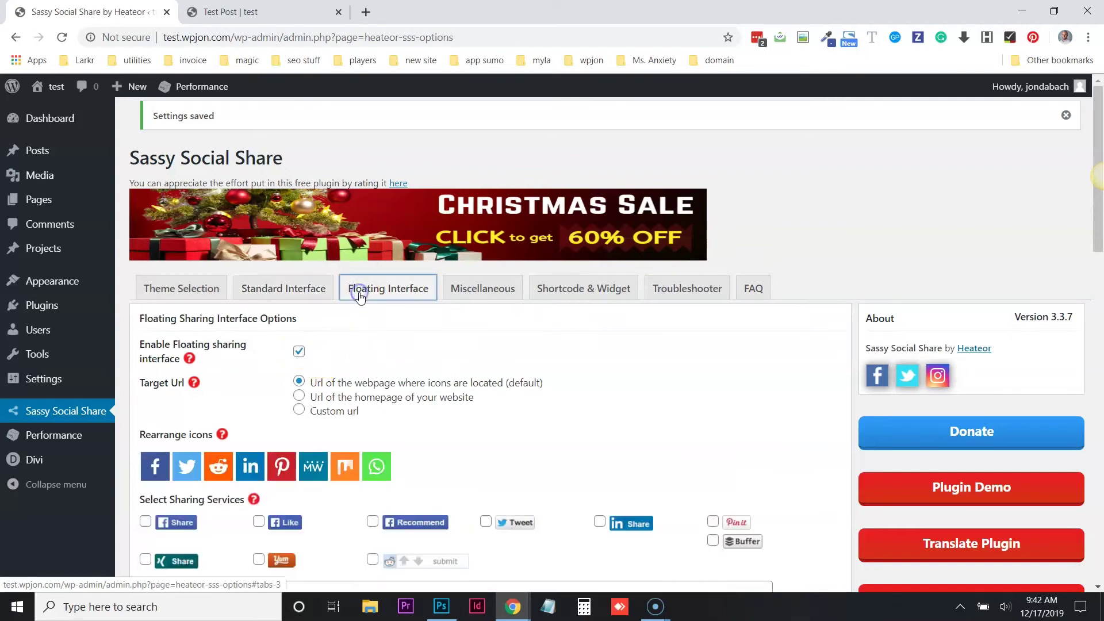
click(300, 352)
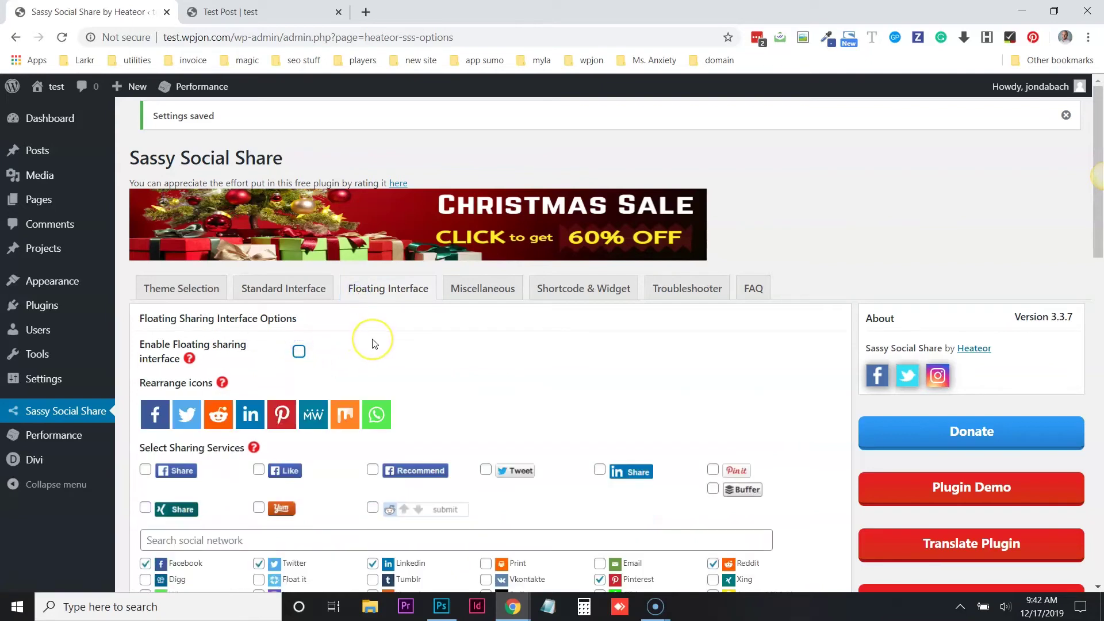
scroll(374, 343, down, 10)
scroll(375, 343, up, 10)
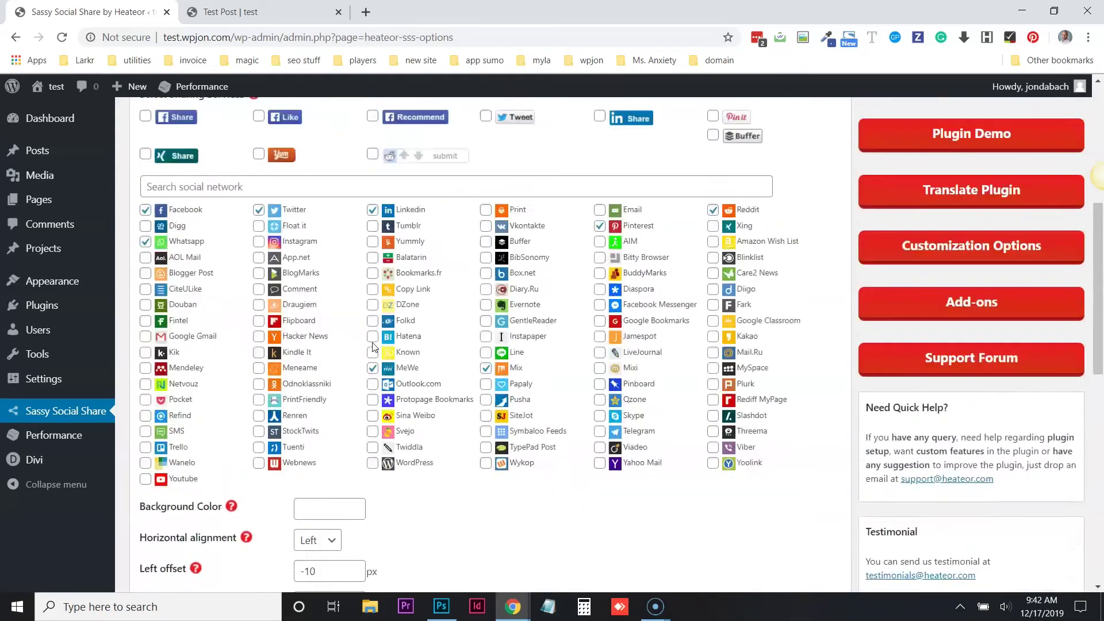
click(271, 292)
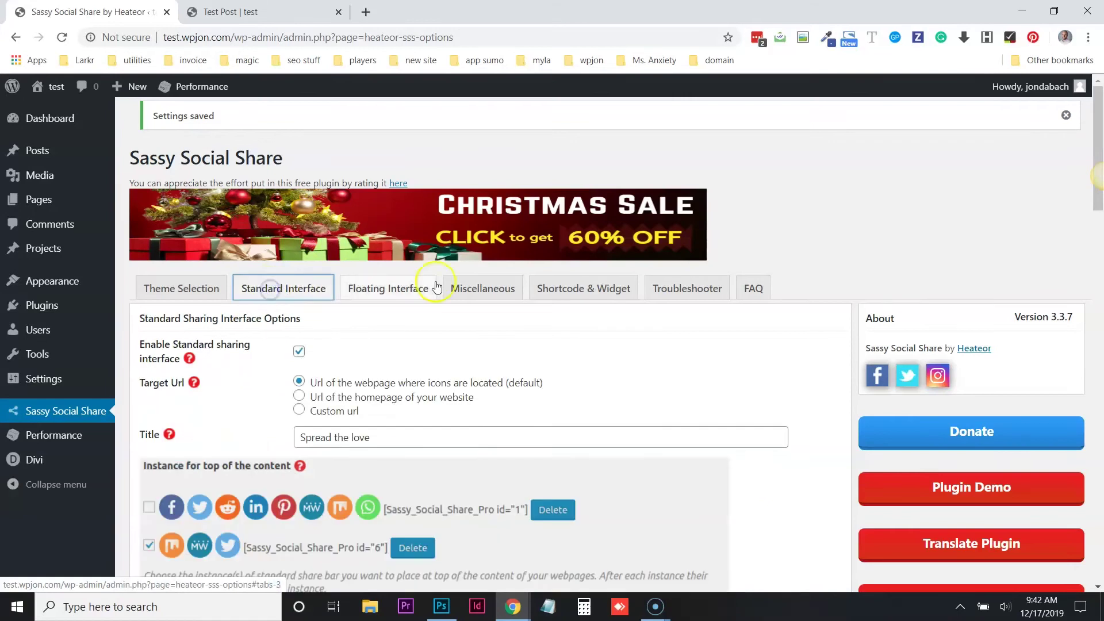
Replace the standard share bar title with 'Please Share'
scroll(567, 345, down, 3)
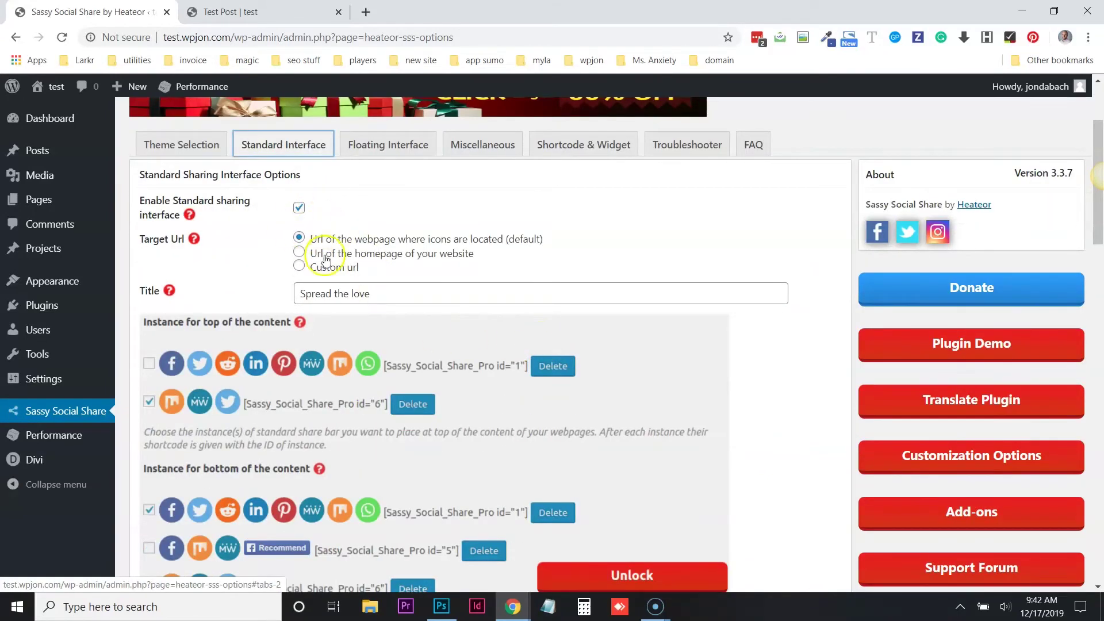
drag(368, 294, 243, 287)
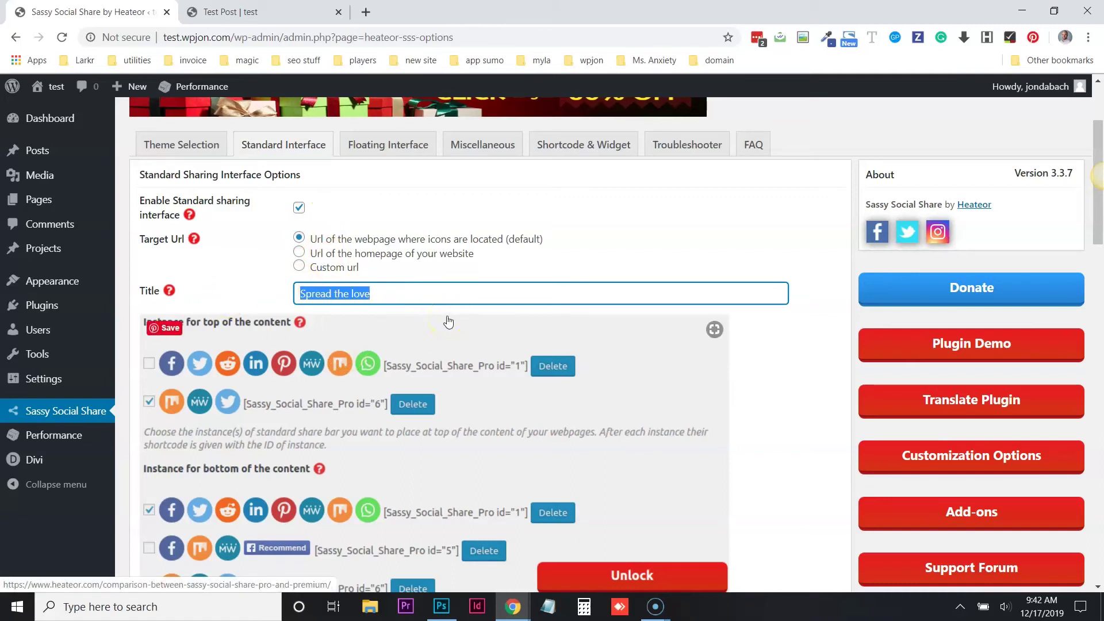
text(Please Share)
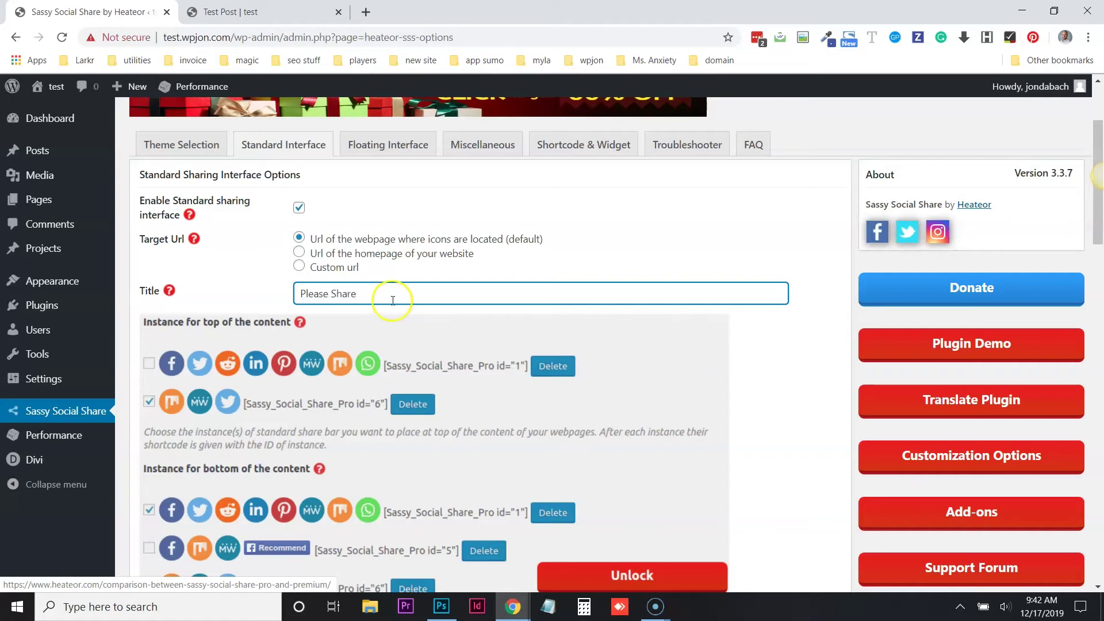
scroll(426, 232, down, 3)
scroll(534, 332, down, 6)
scroll(451, 136, up, 2)
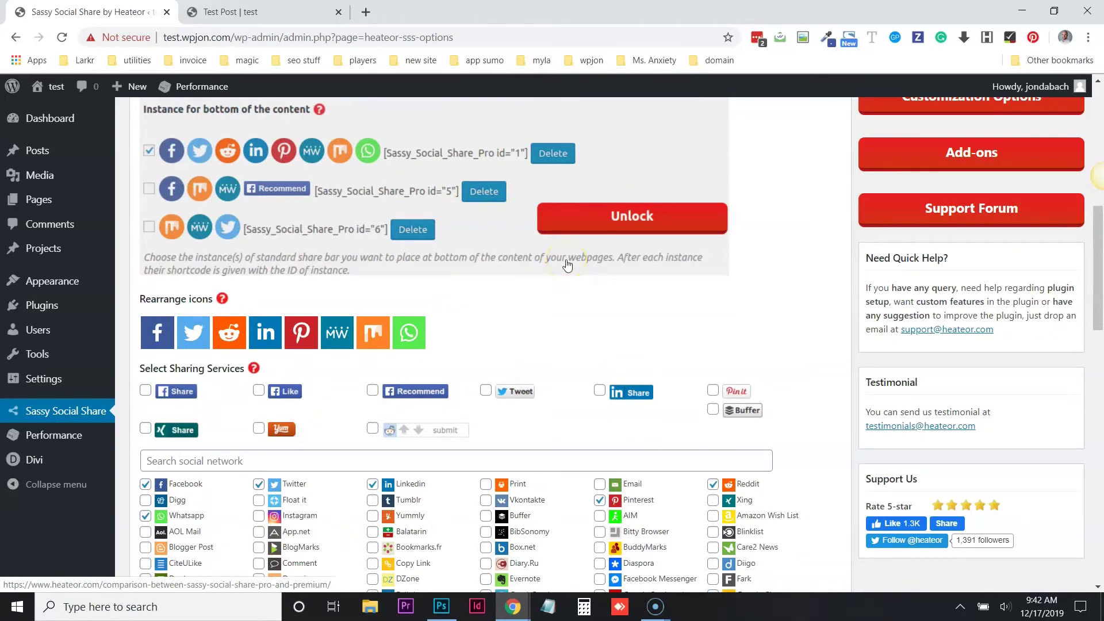
scroll(567, 264, down, 4)
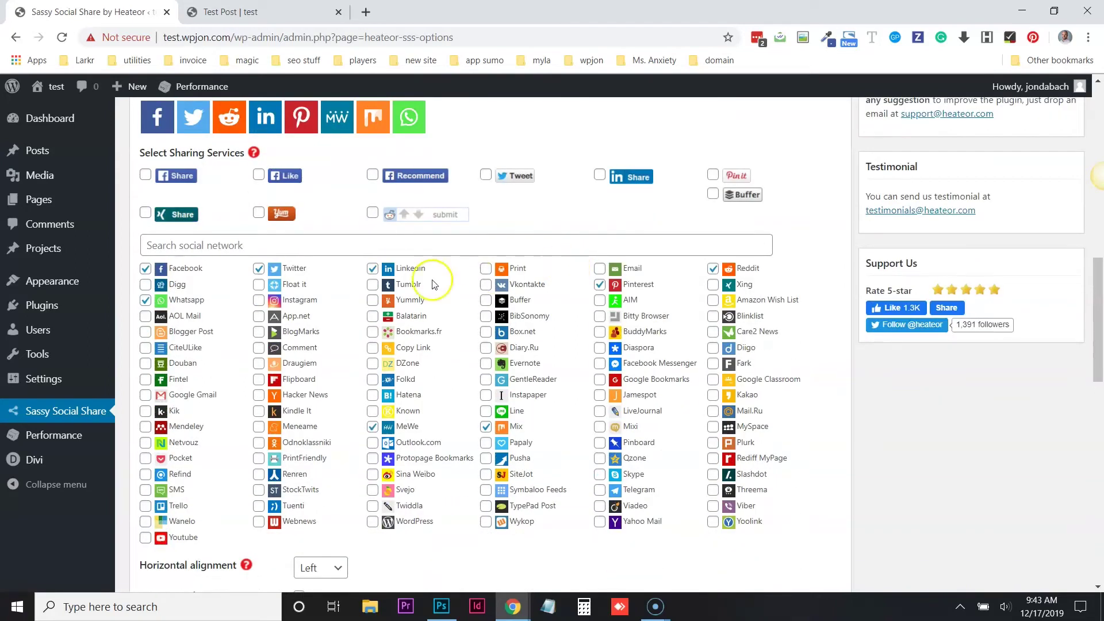
scroll(314, 299, up, 1)
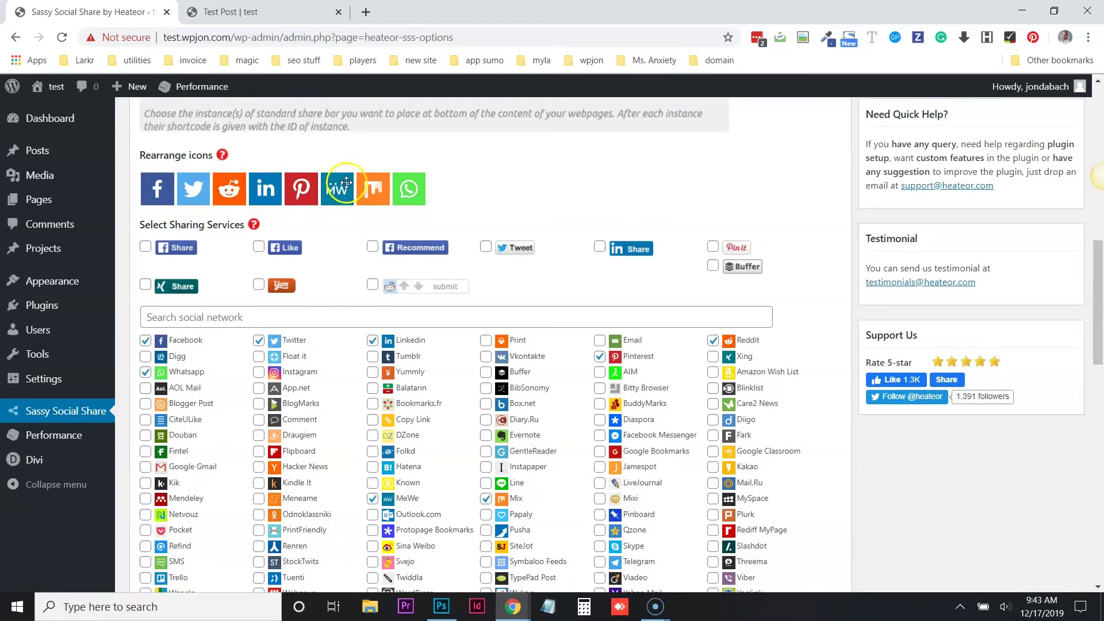
scroll(394, 332, down, 1)
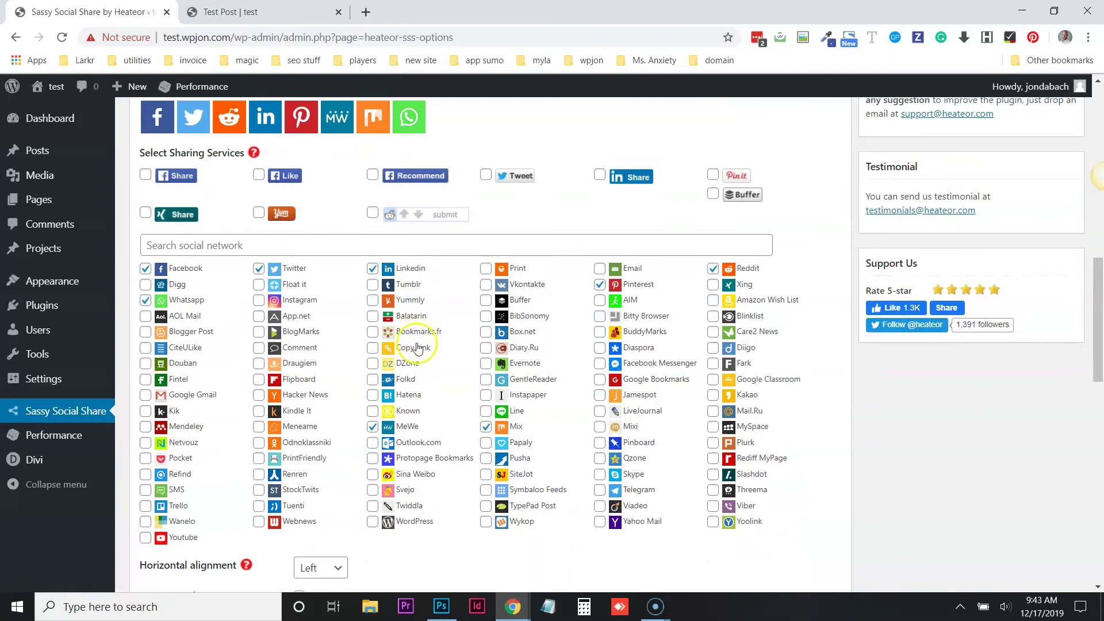
Uncheck Mix, MeWe, Whatsapp, Reddit and Pinterest in Select Sharing Services
click(485, 427)
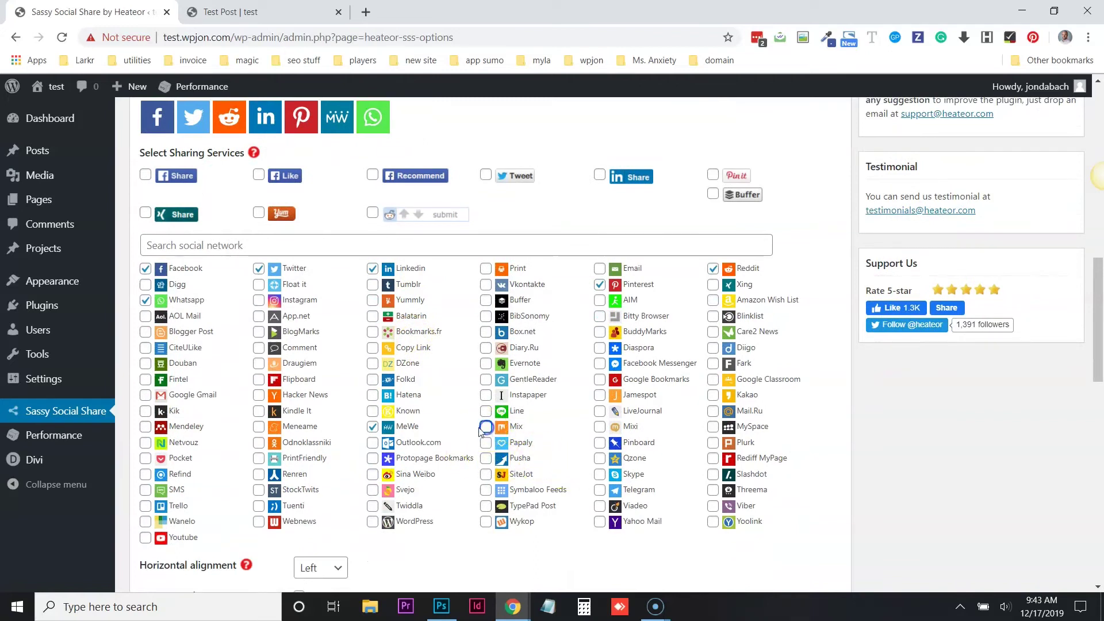
click(373, 426)
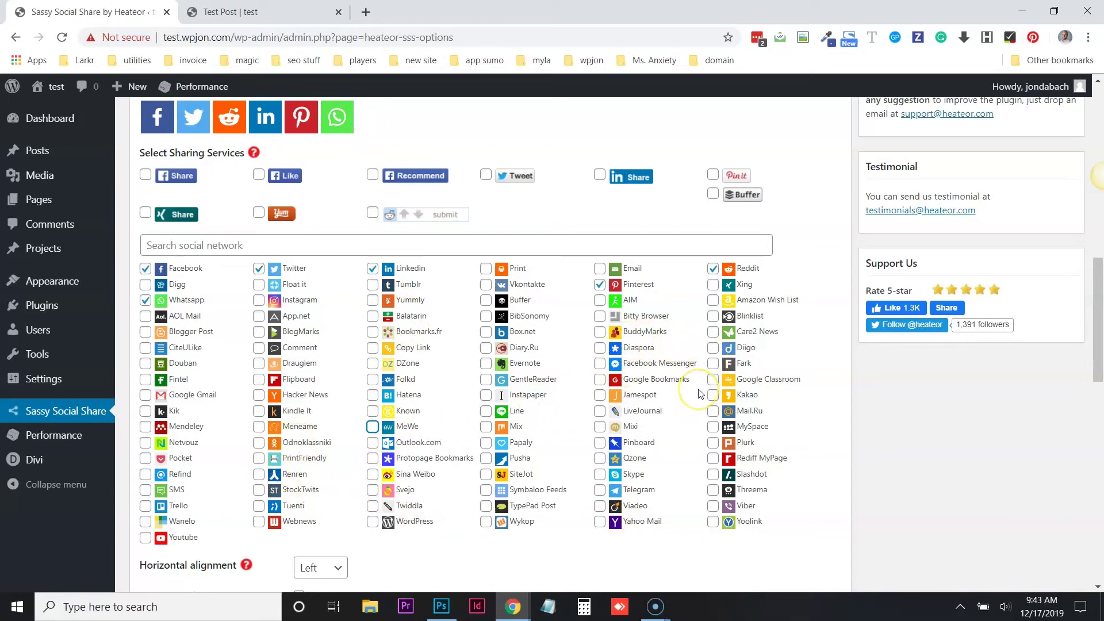
click(145, 300)
scroll(354, 294, up, 1)
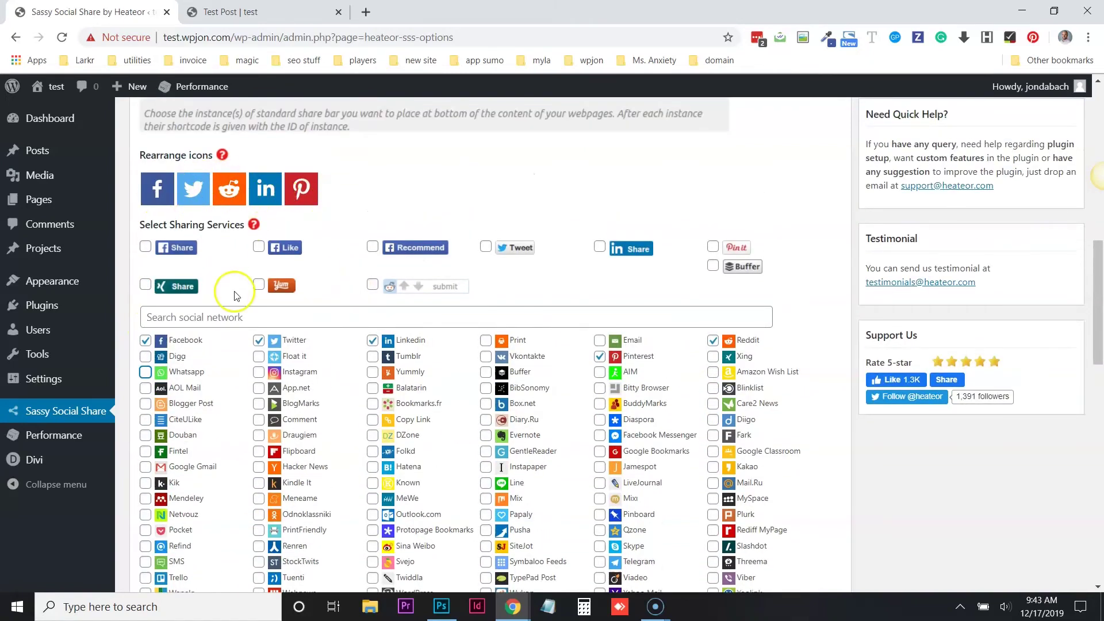
drag(229, 189, 312, 196)
scroll(434, 401, down, 1)
click(713, 268)
click(714, 268)
scroll(155, 227, up, 2)
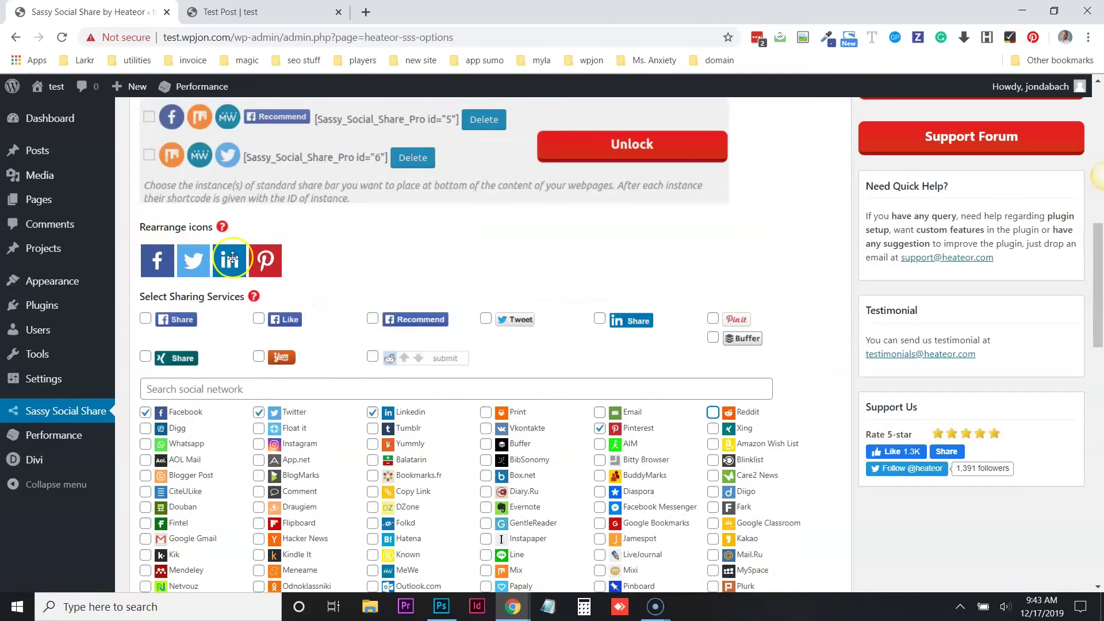
scroll(383, 408, down, 2)
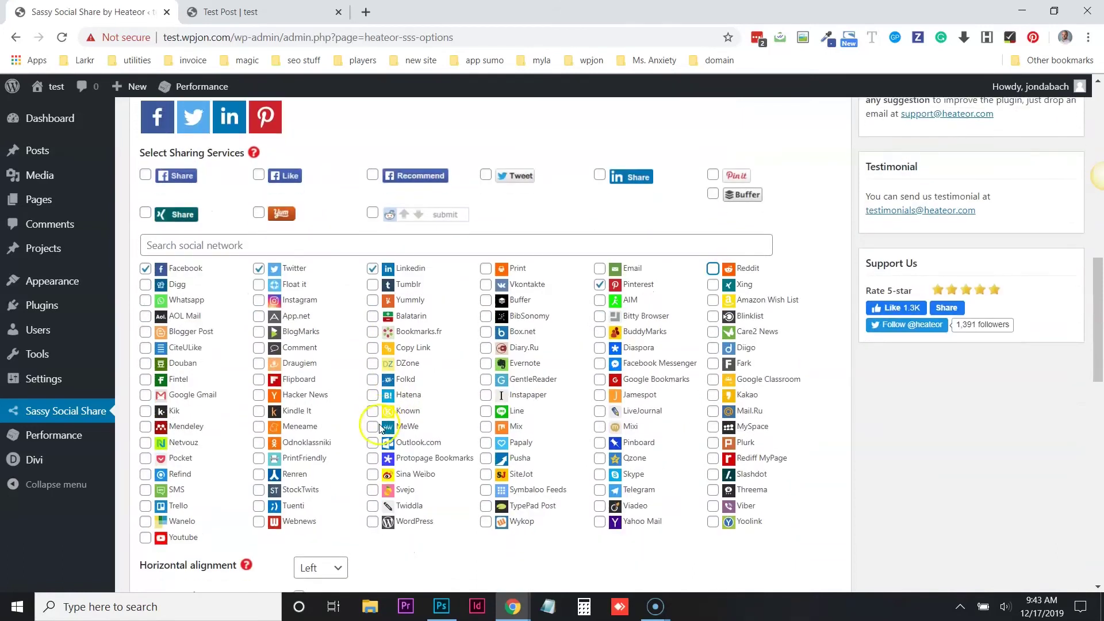
click(600, 284)
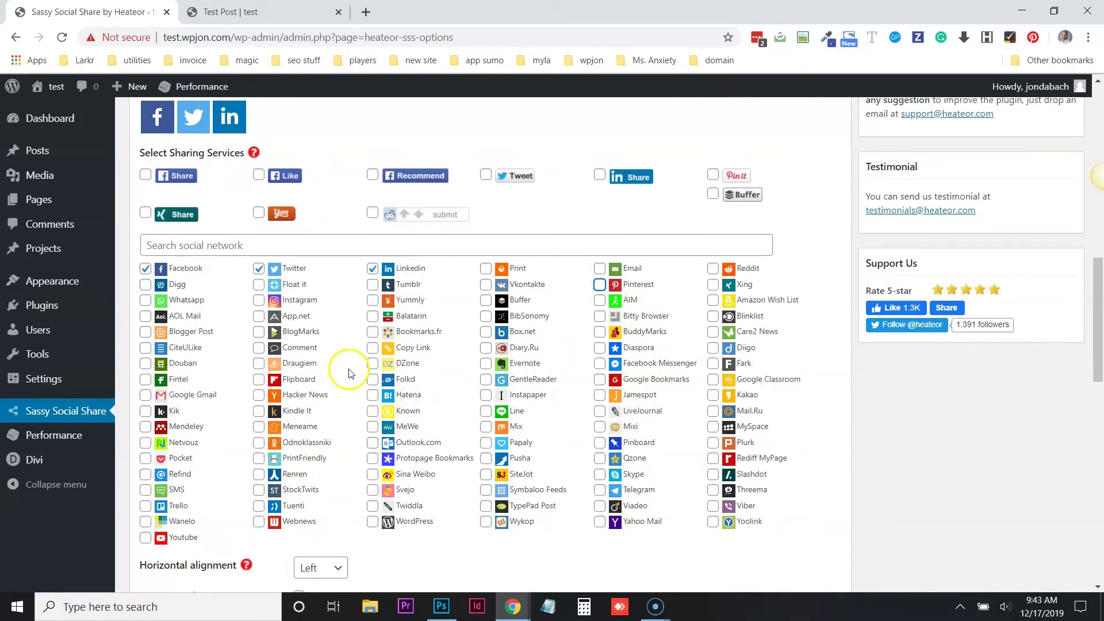
scroll(349, 373, up, 2)
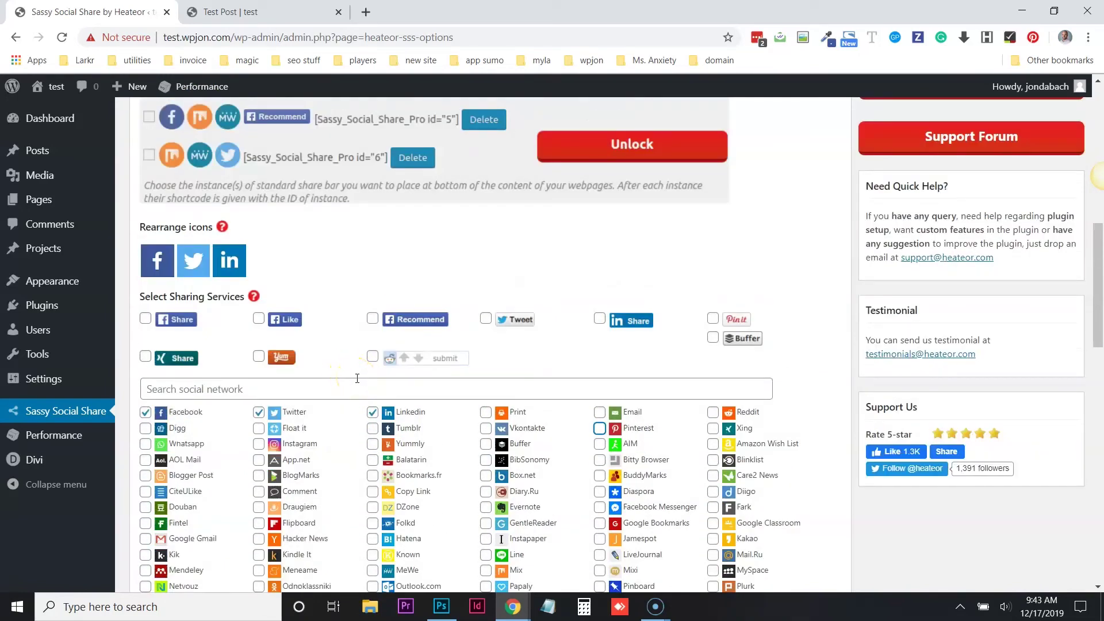
click(260, 7)
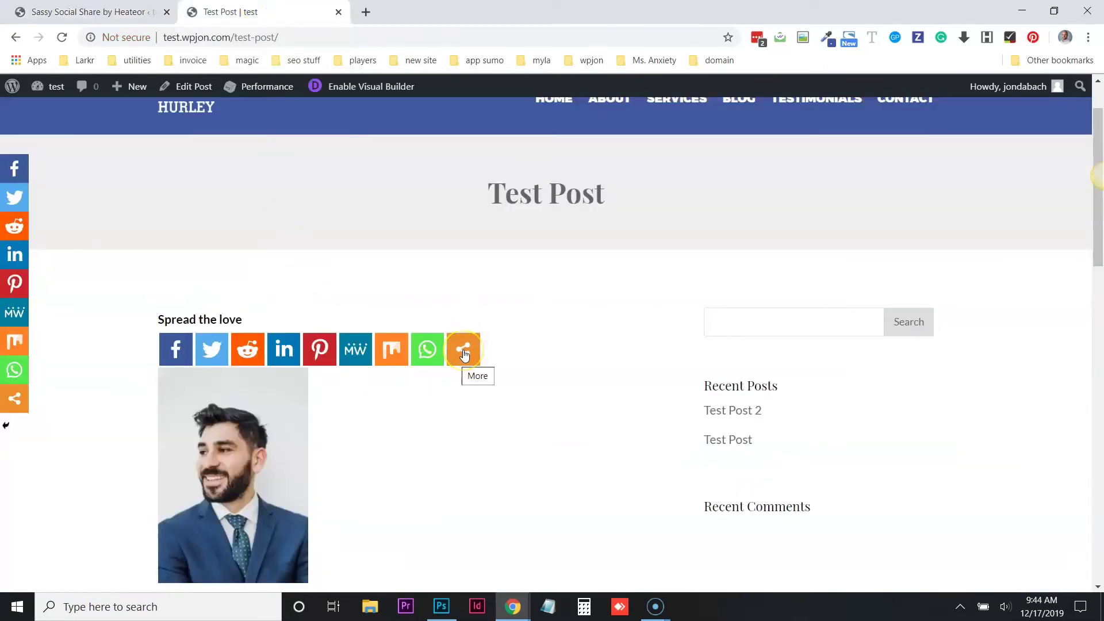
click(465, 355)
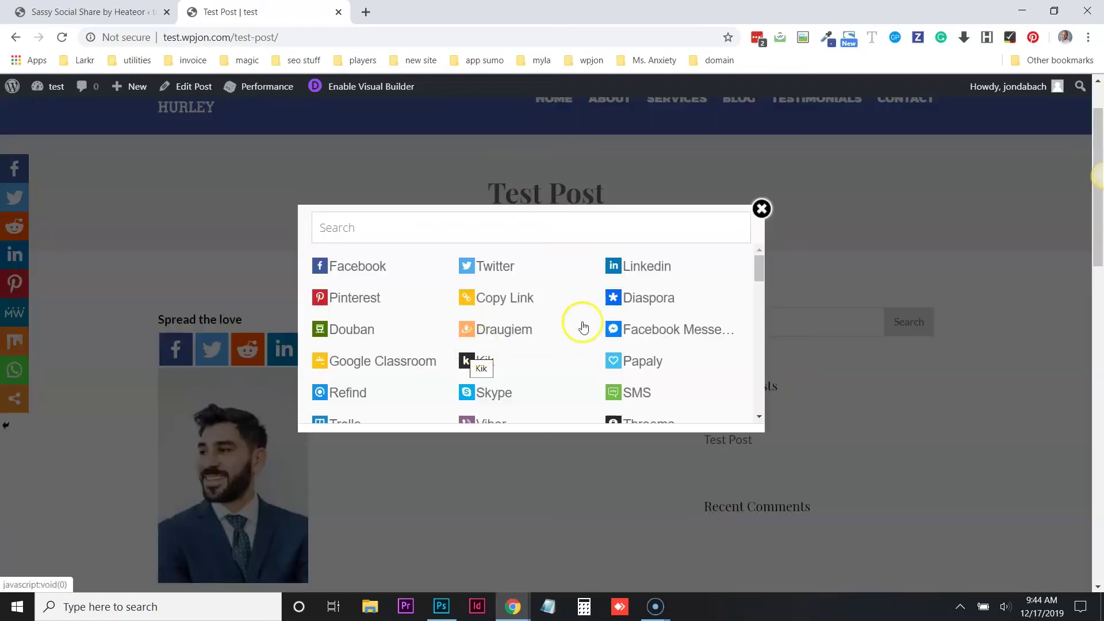
scroll(655, 323, down, 15)
scroll(658, 329, up, 8)
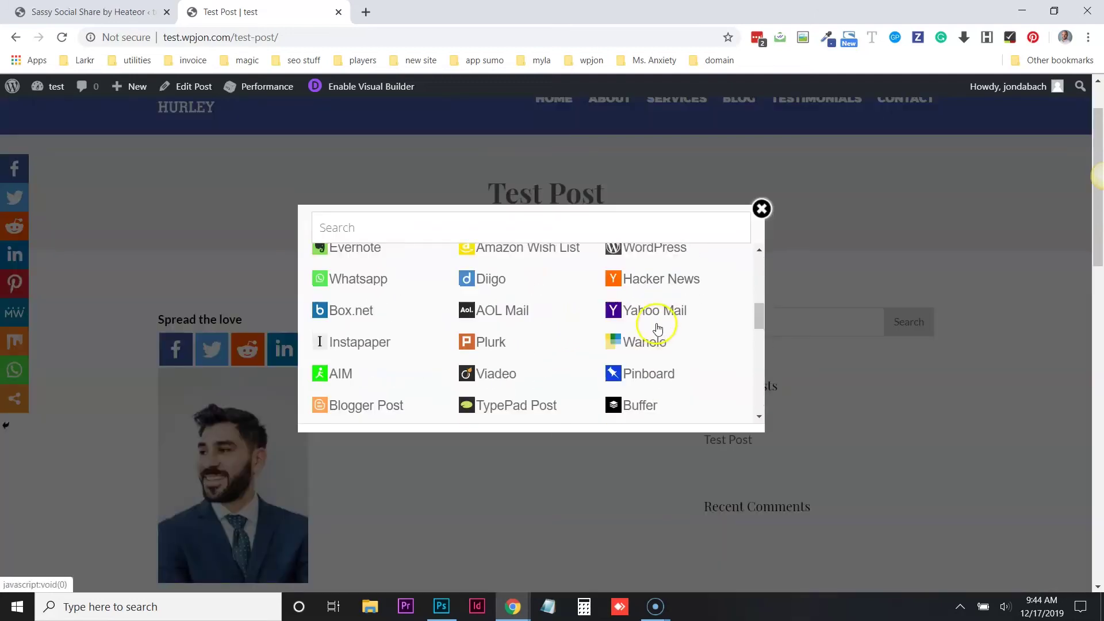
scroll(658, 329, up, 5)
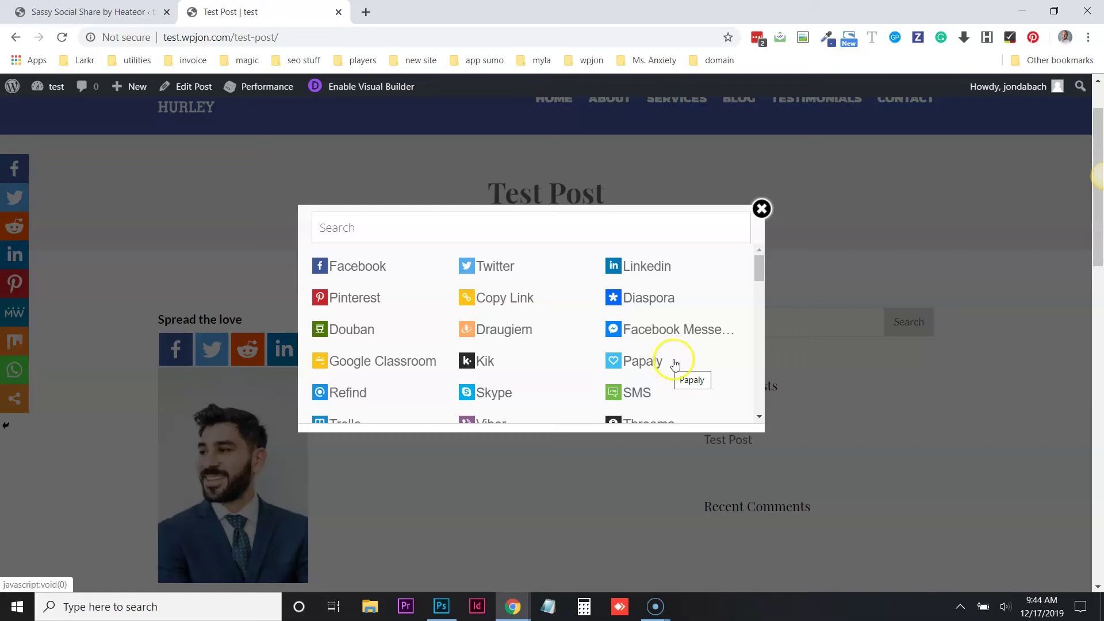
click(761, 208)
click(463, 349)
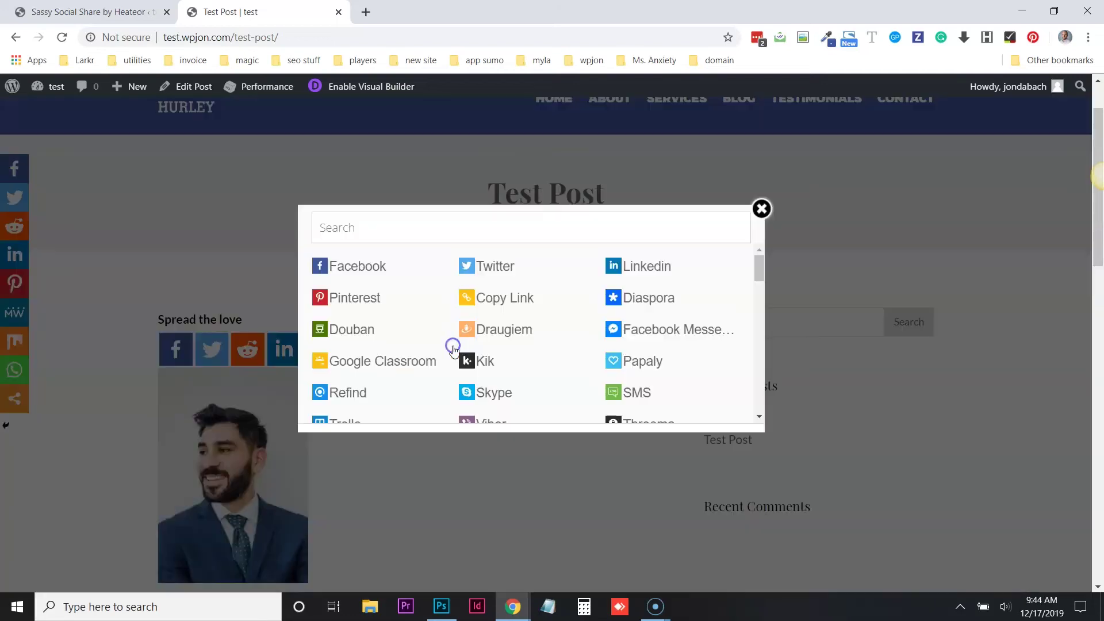
scroll(486, 347, down, 10)
scroll(485, 349, up, 10)
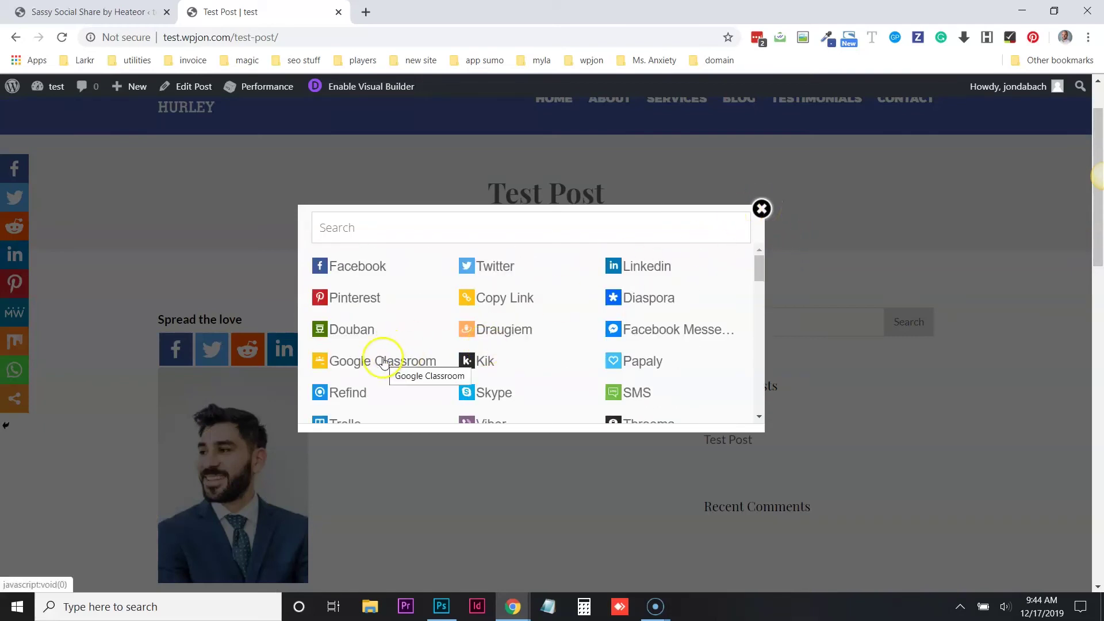
scroll(505, 345, down, 1)
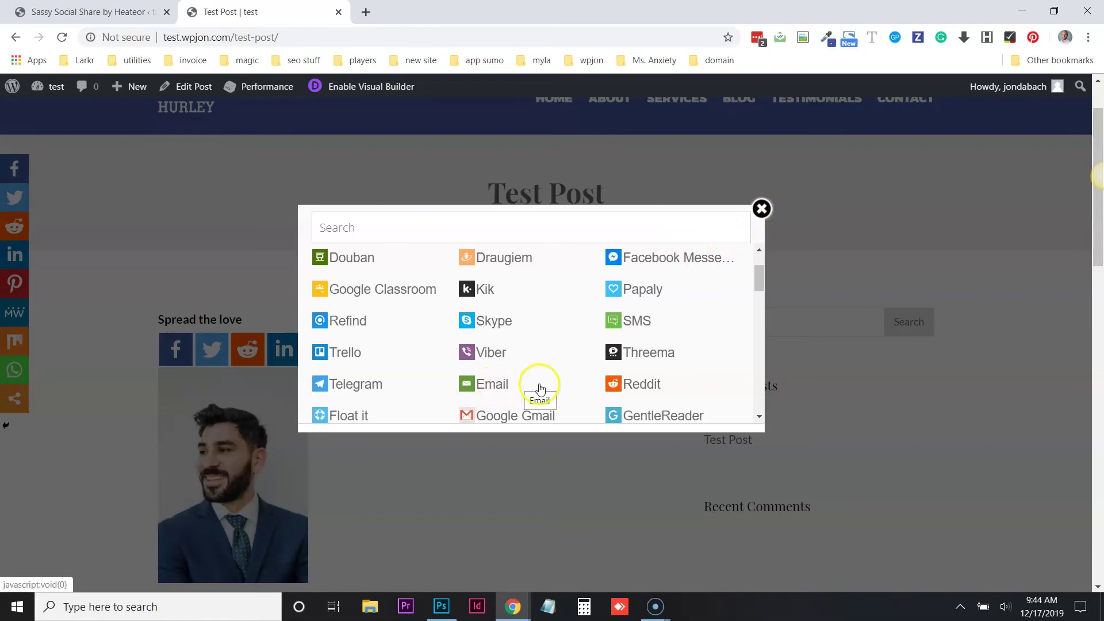
scroll(523, 373, down, 1)
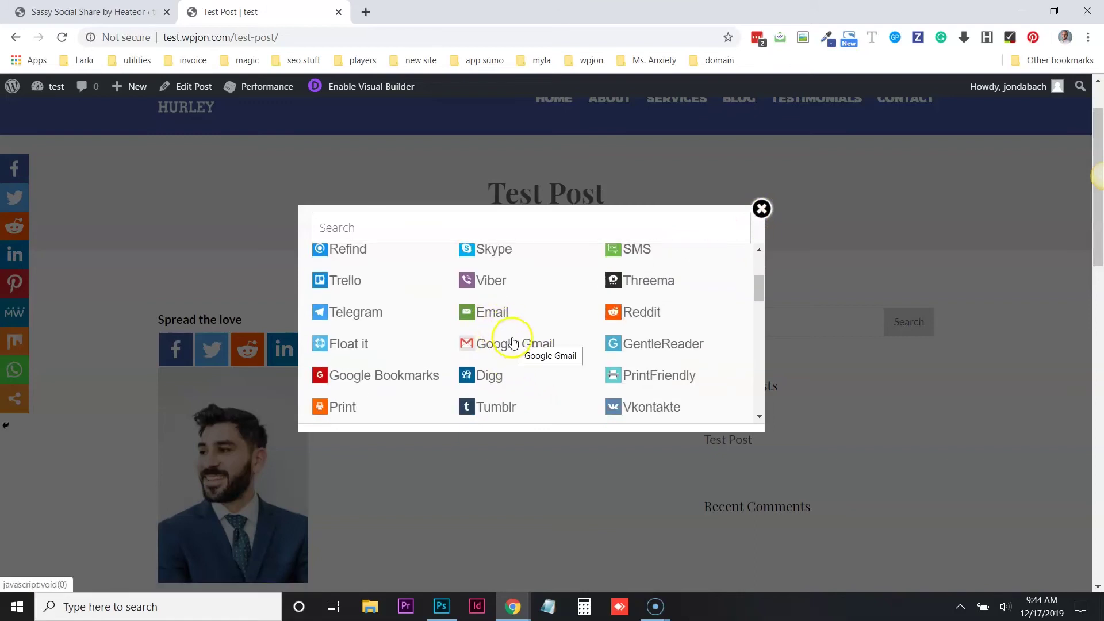
scroll(499, 339, up, 2)
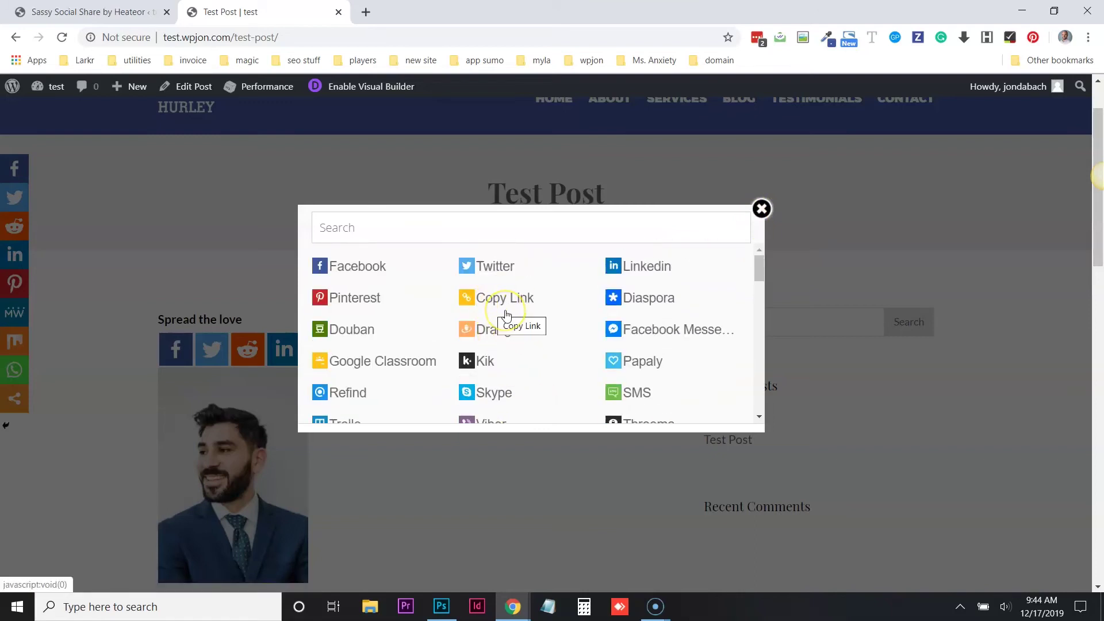
click(761, 208)
Also place the standard share bar at the Bottom of the content
click(127, 11)
scroll(456, 369, down, 4)
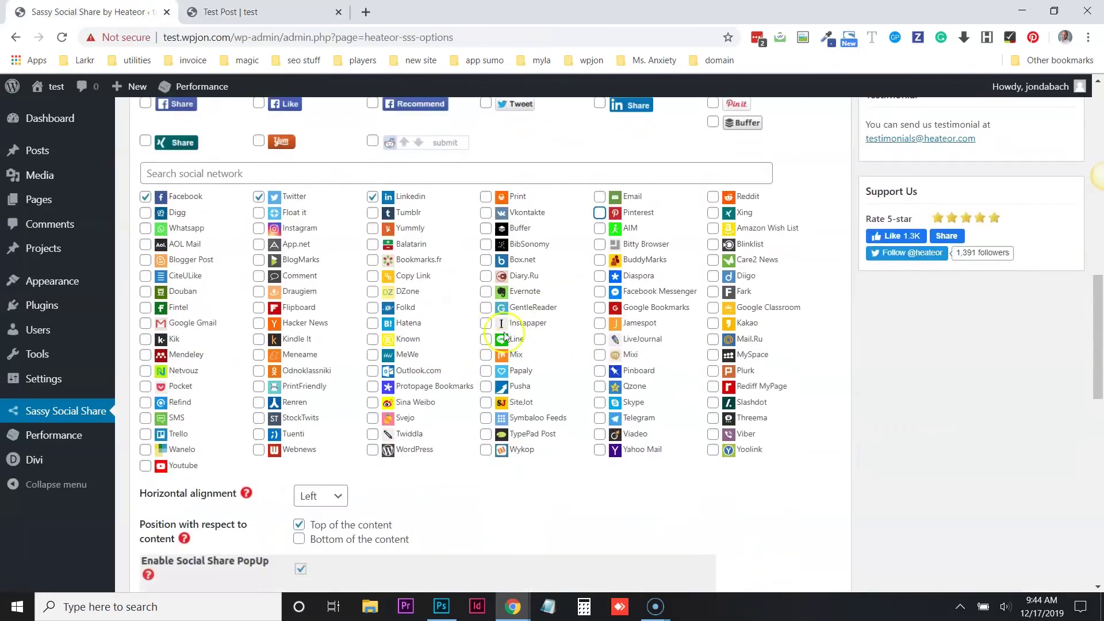
scroll(517, 419, up, 5)
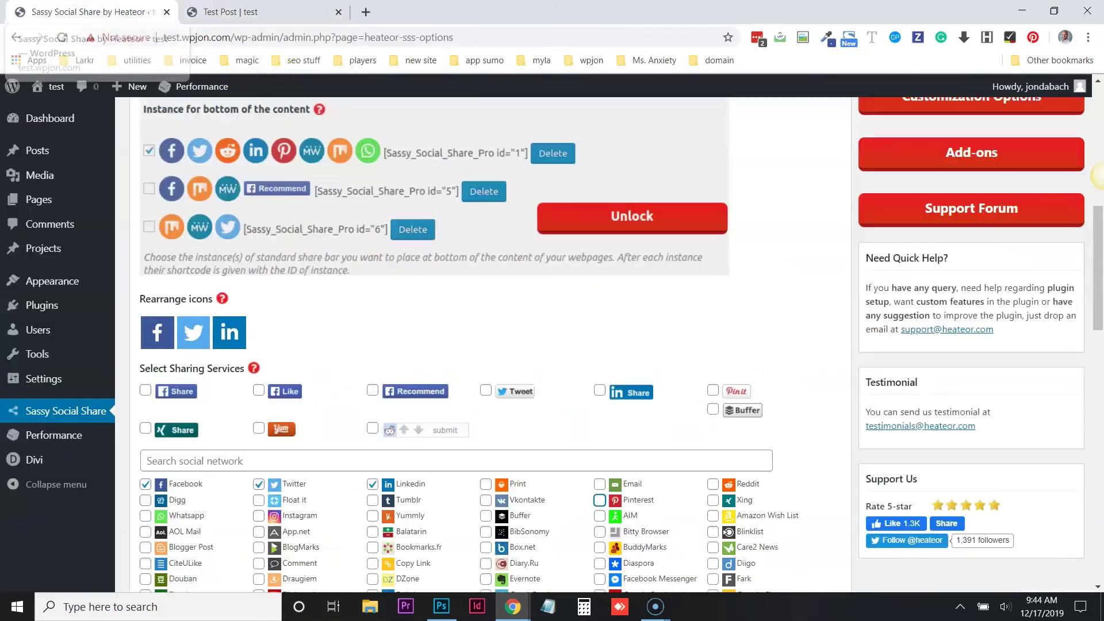
scroll(458, 333, down, 2)
scroll(463, 336, down, 2)
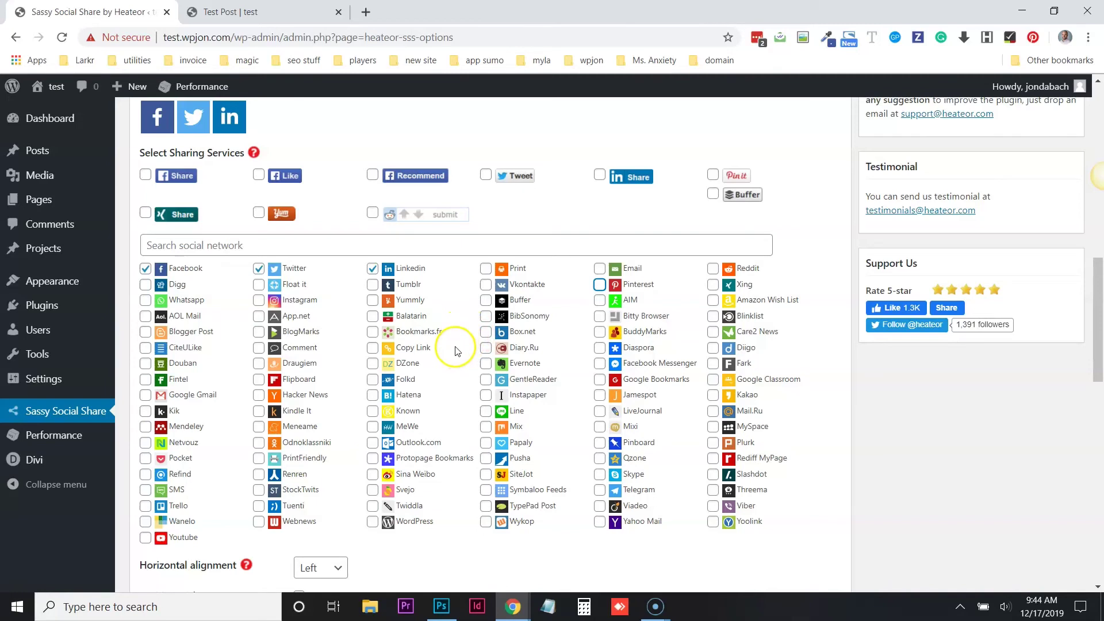
scroll(458, 458, down, 3)
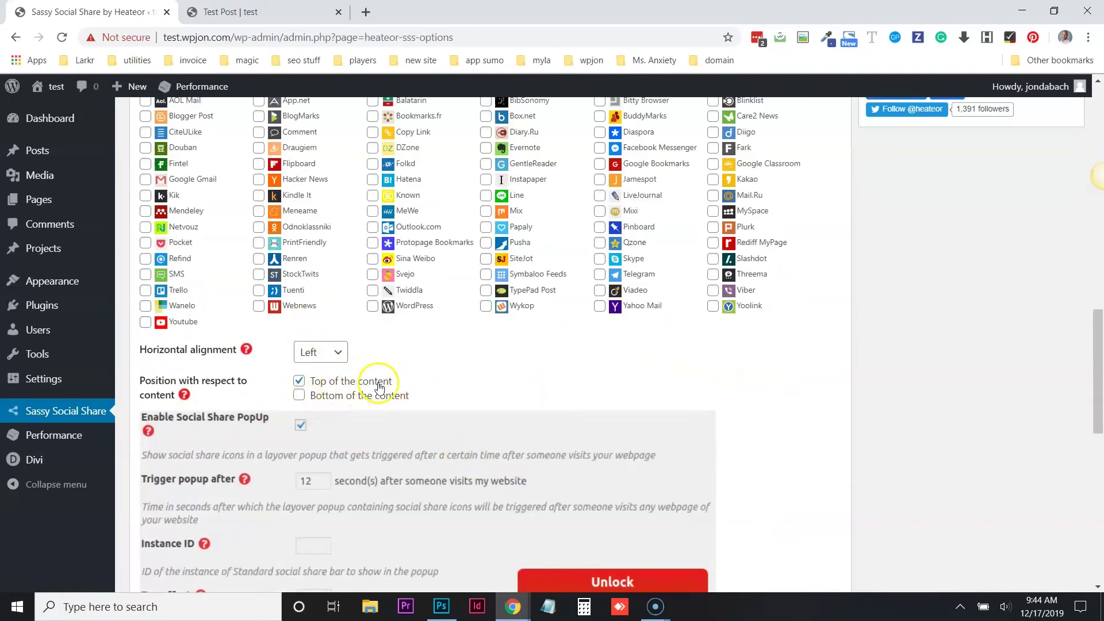
click(298, 395)
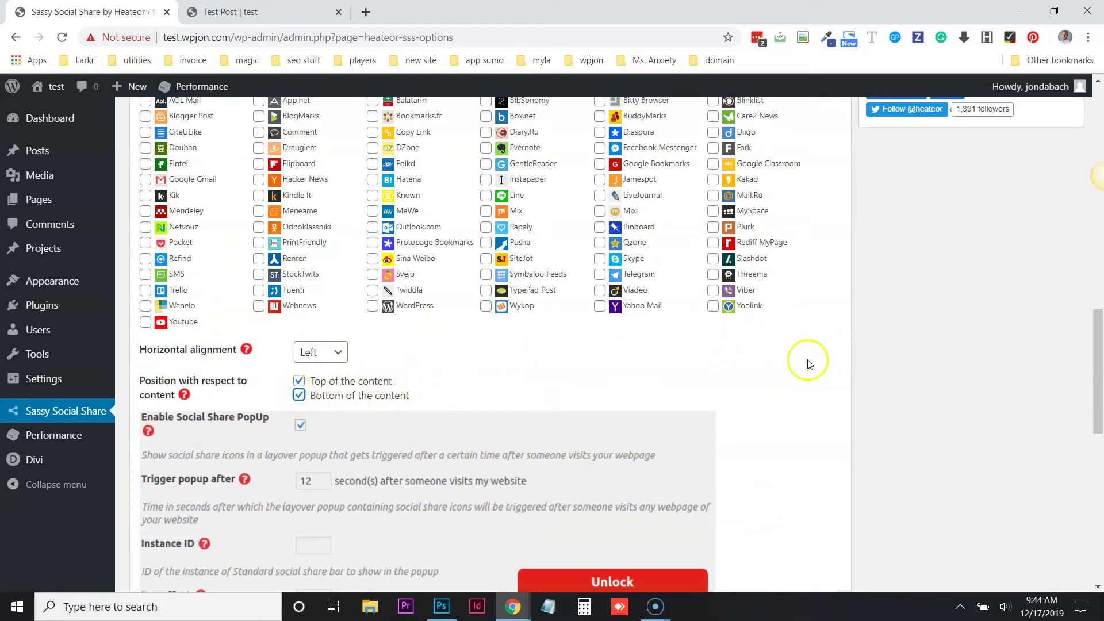
Untick Pages under Placement and save the settings
scroll(809, 365, down, 5)
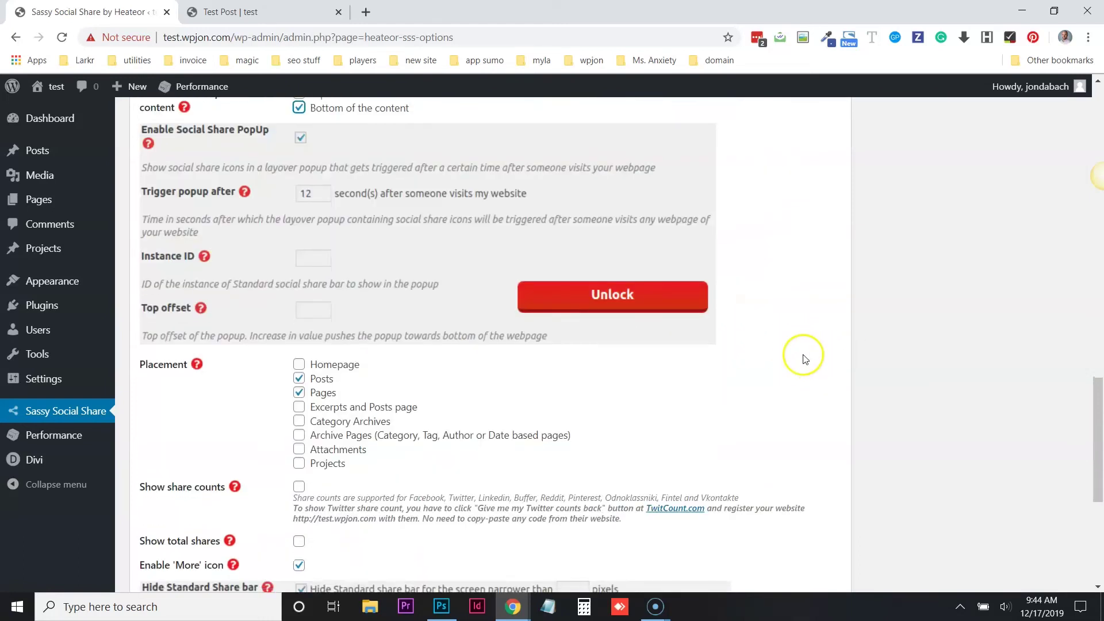
scroll(673, 379, down, 1)
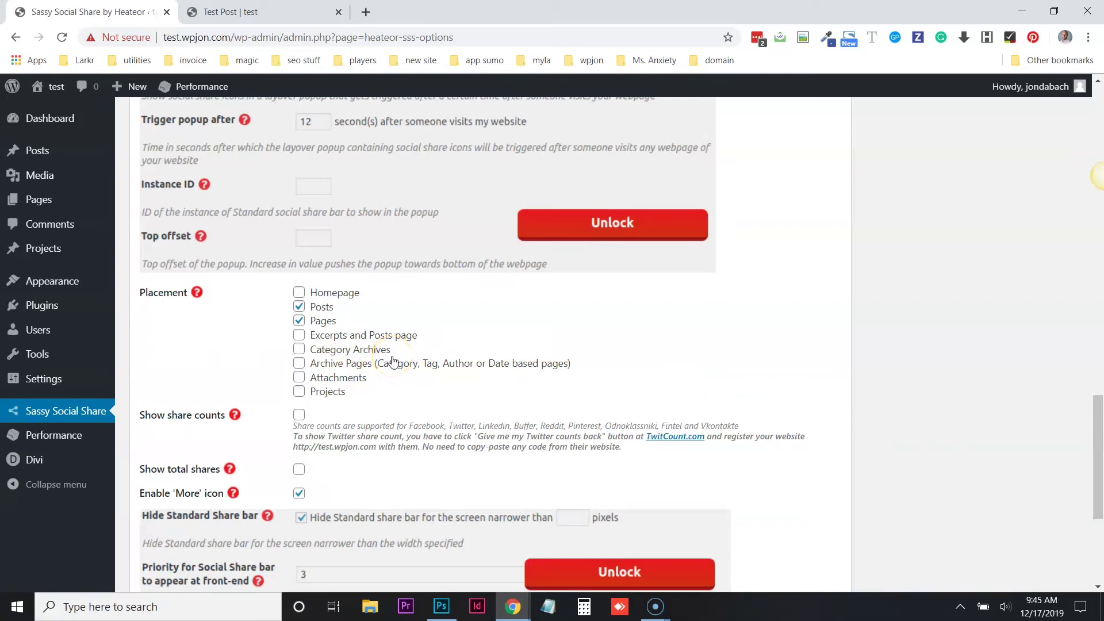
click(298, 320)
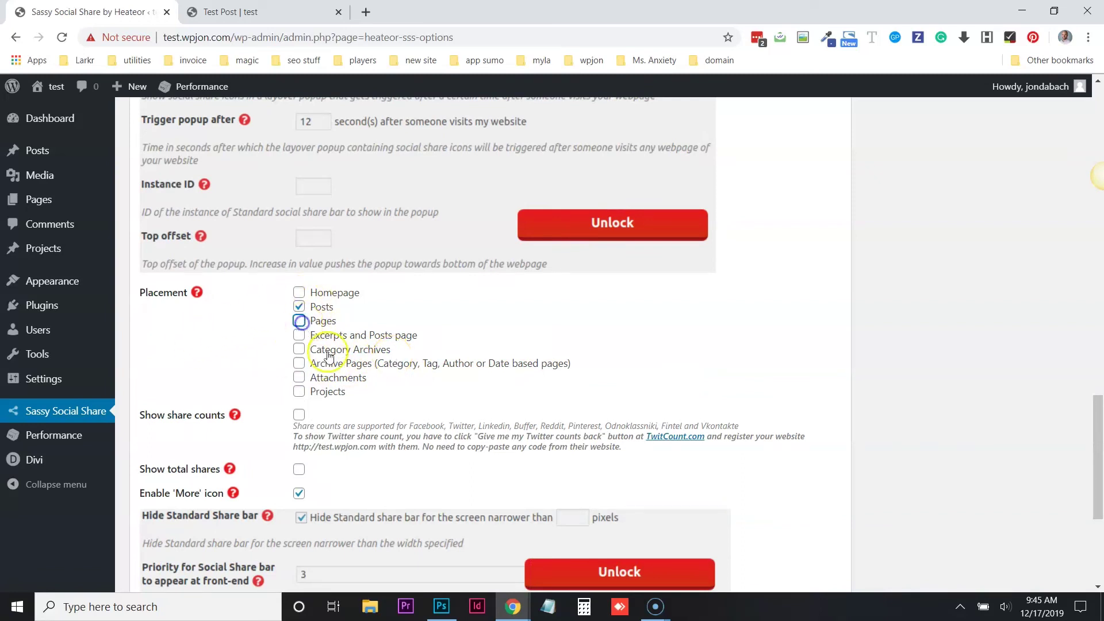
scroll(488, 368, down, 5)
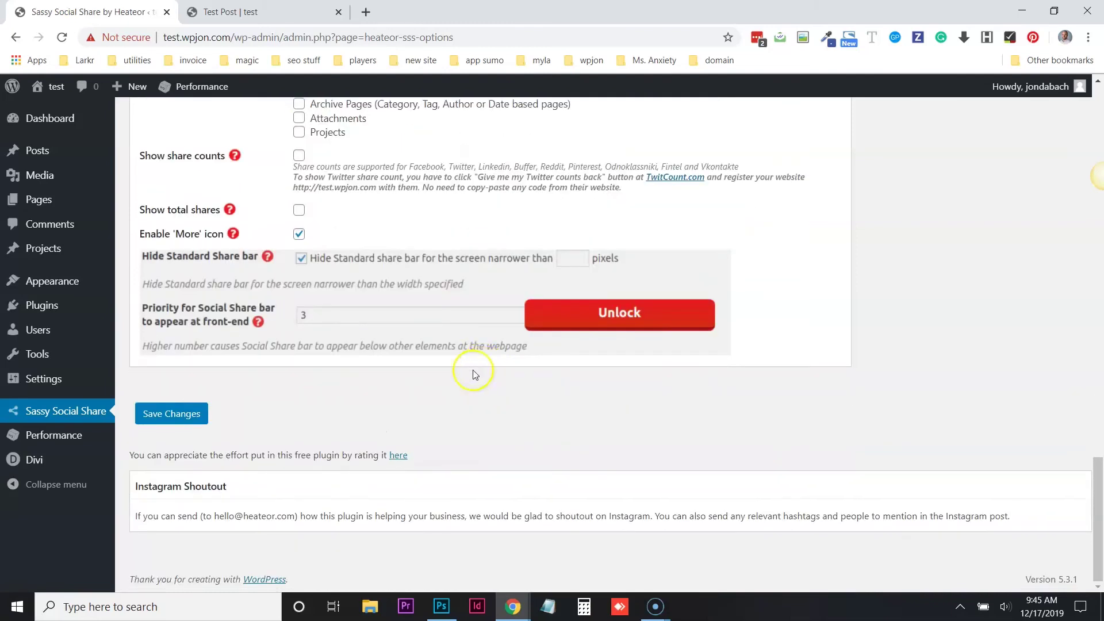
click(175, 423)
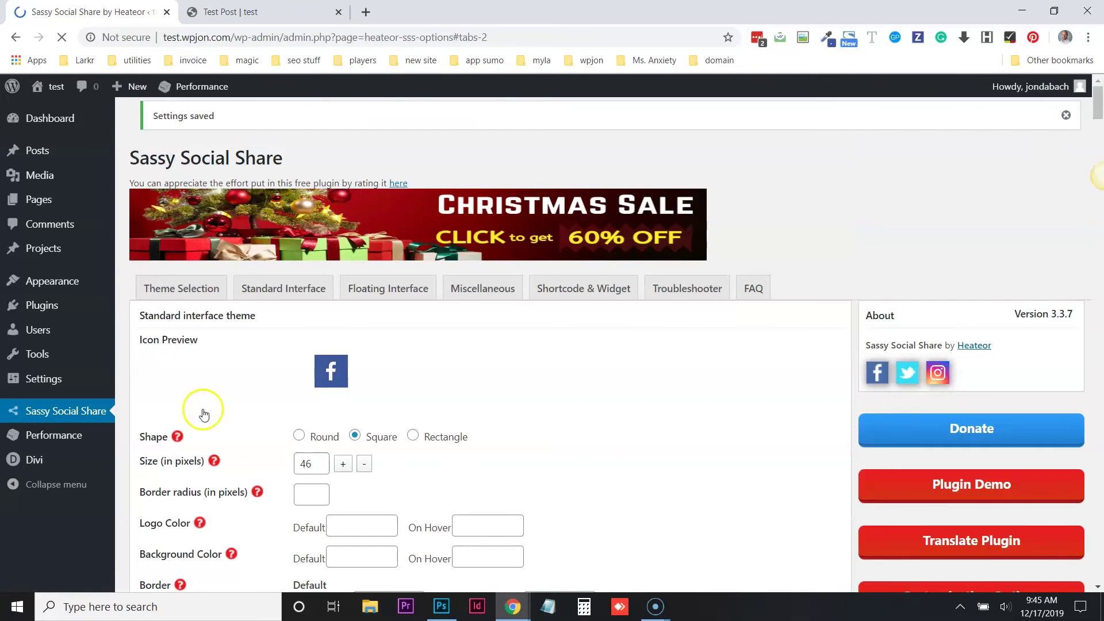
Reload the Test Post and check the 'Please Share' bars above and below the content
click(242, 11)
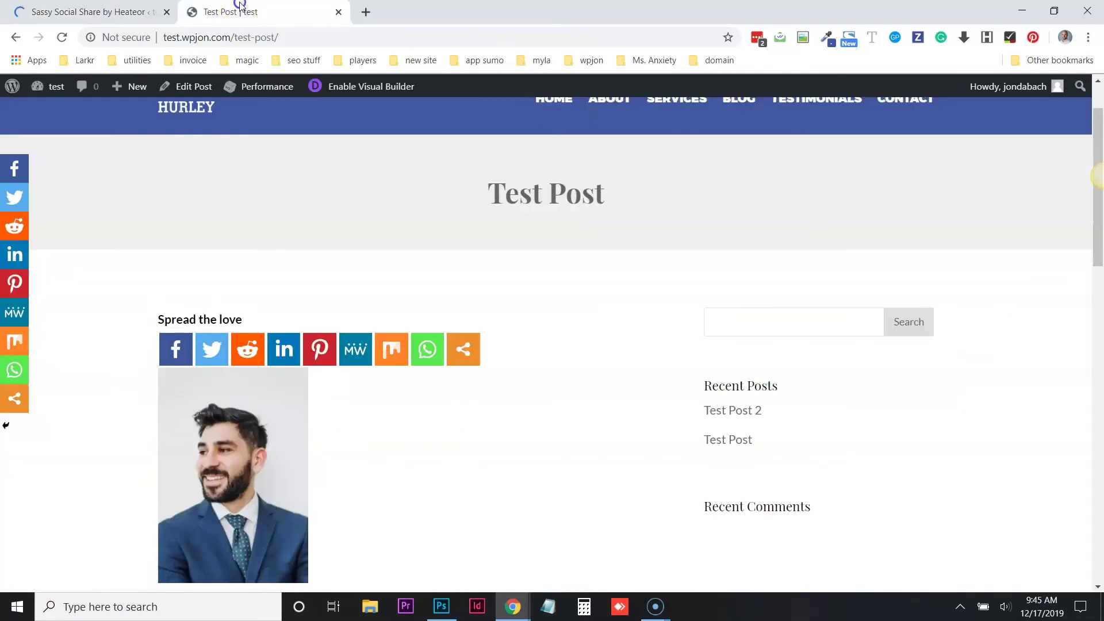
click(62, 36)
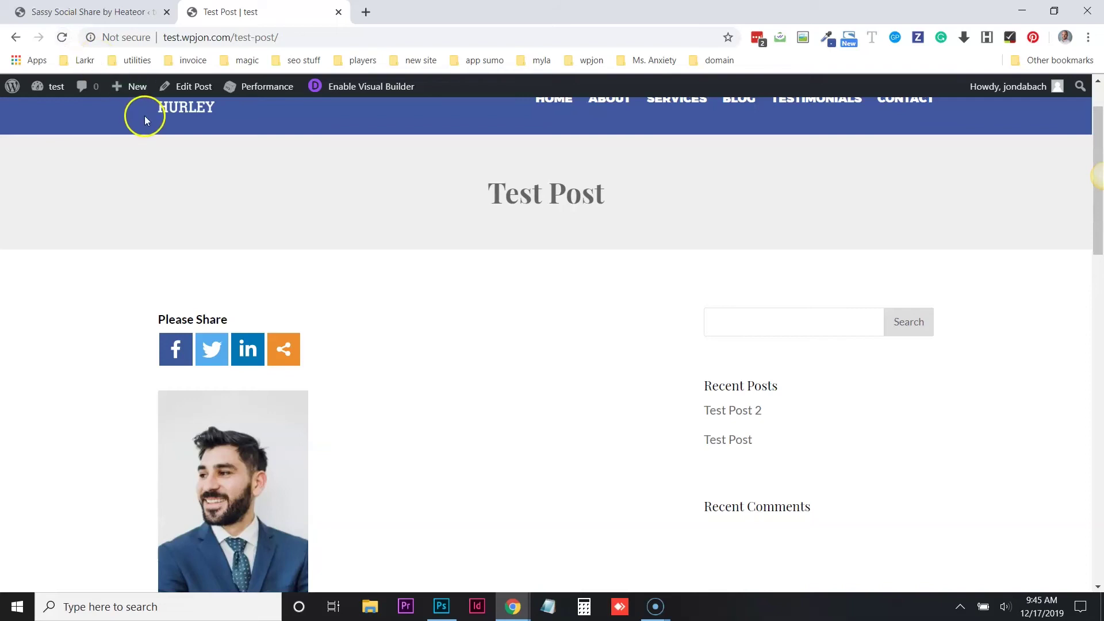
scroll(374, 147, down, 3)
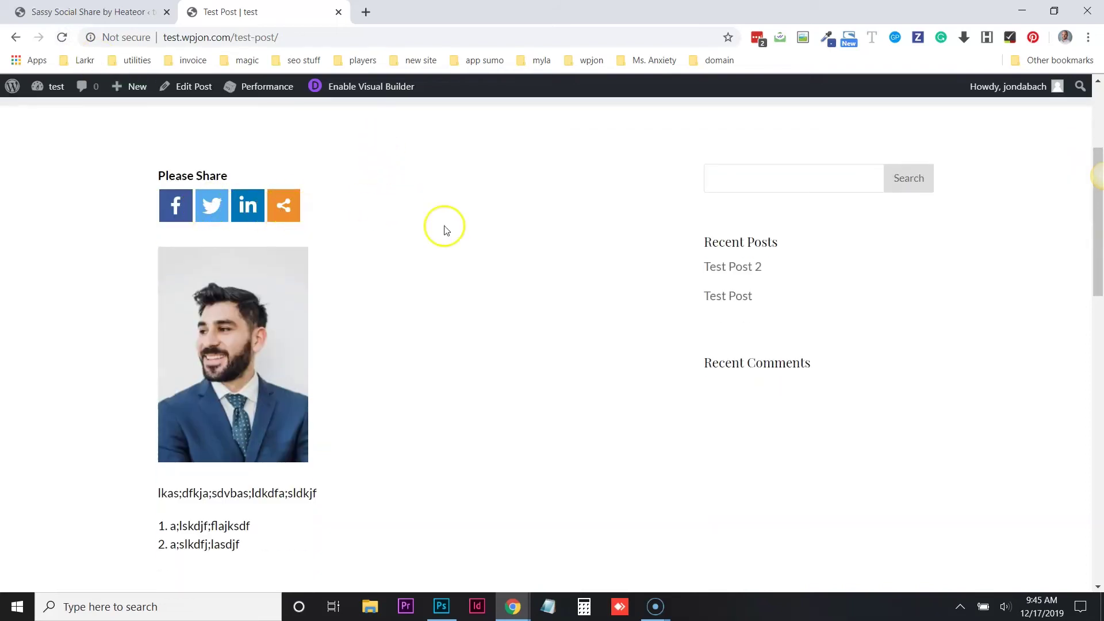
scroll(444, 229, down, 6)
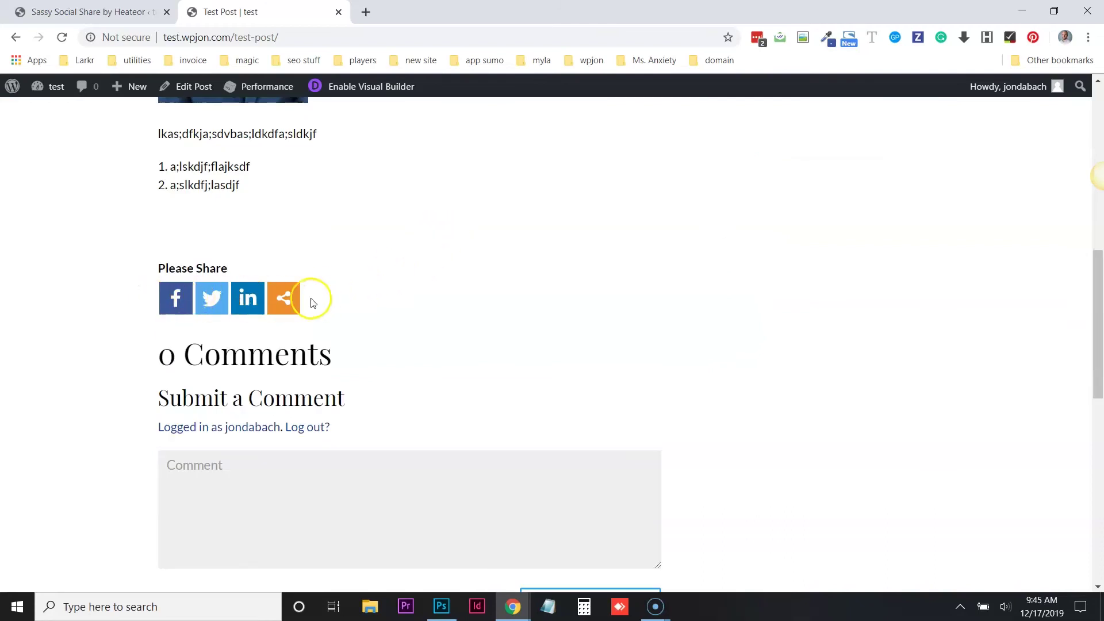
scroll(210, 253, up, 6)
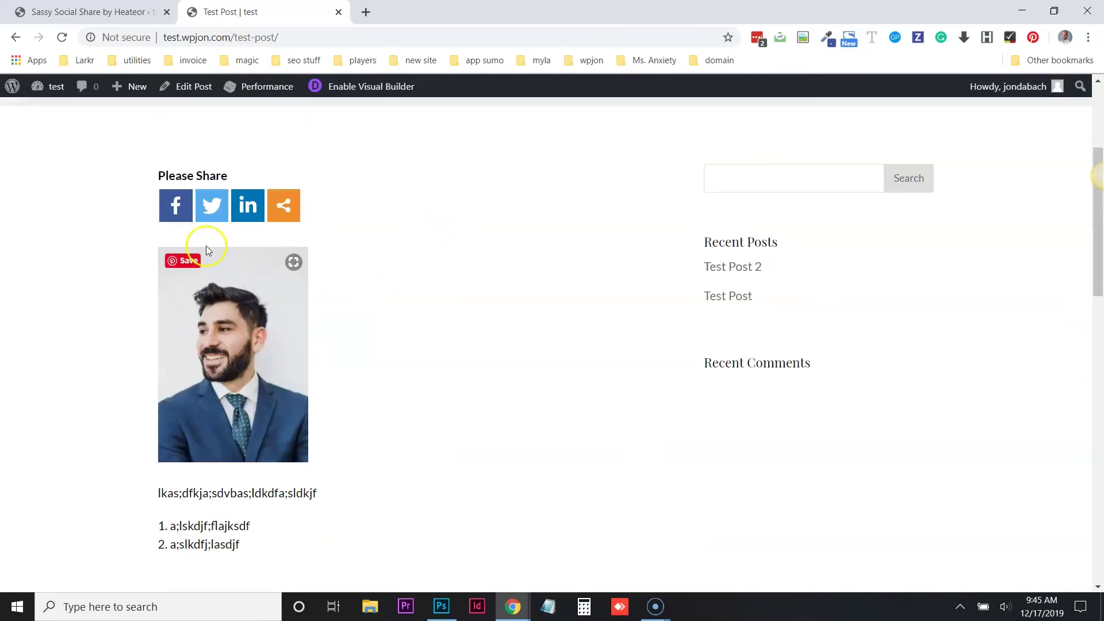
click(211, 216)
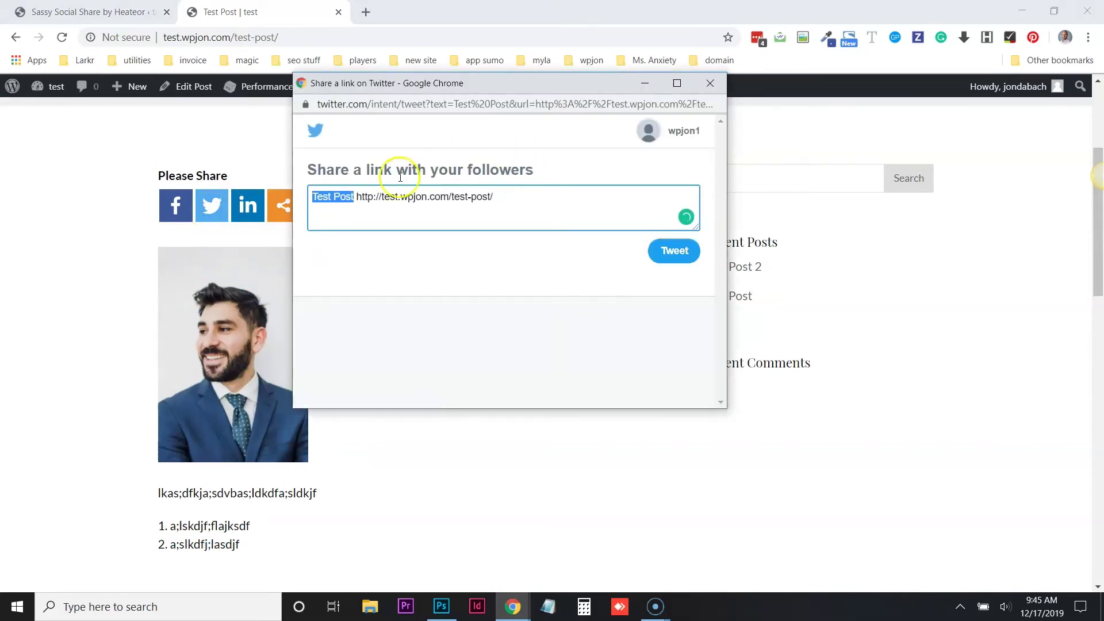
click(363, 197)
drag(363, 196, 486, 198)
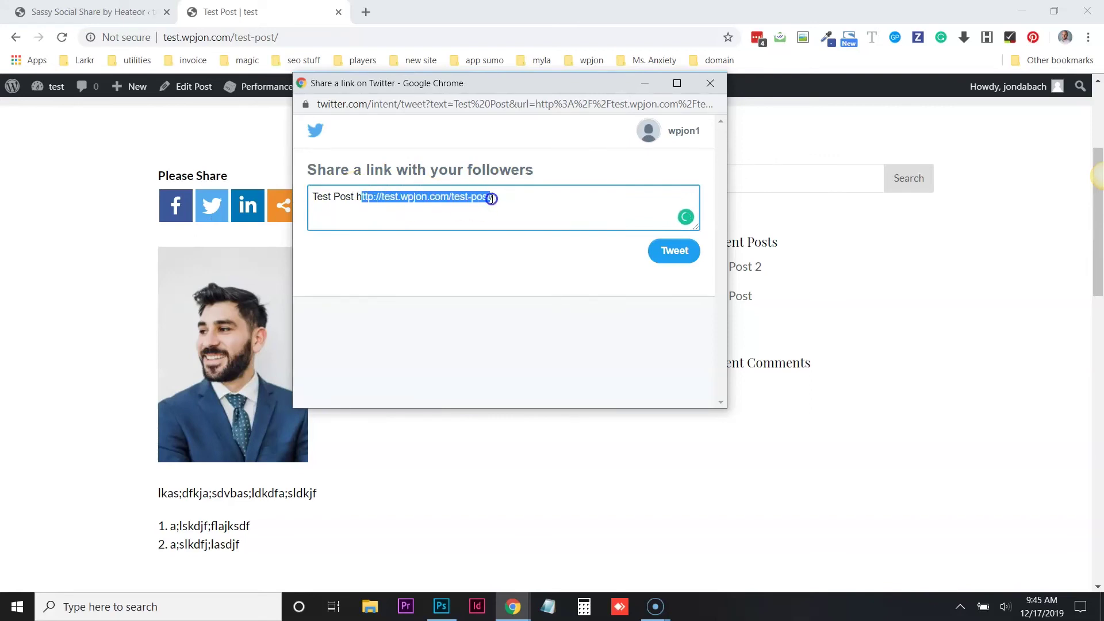
click(501, 200)
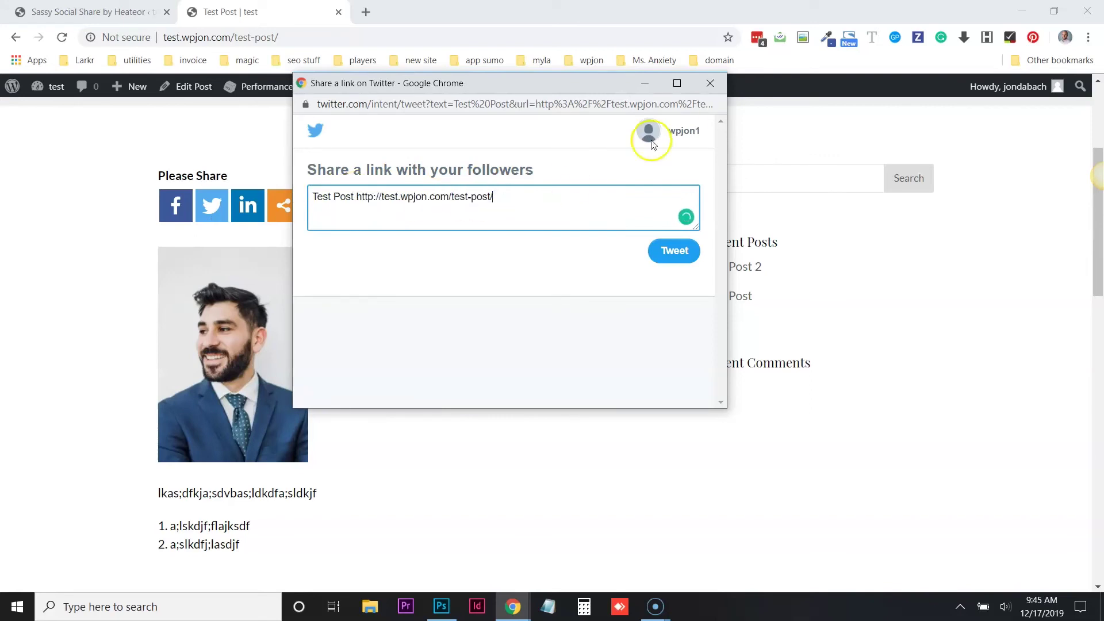
click(710, 83)
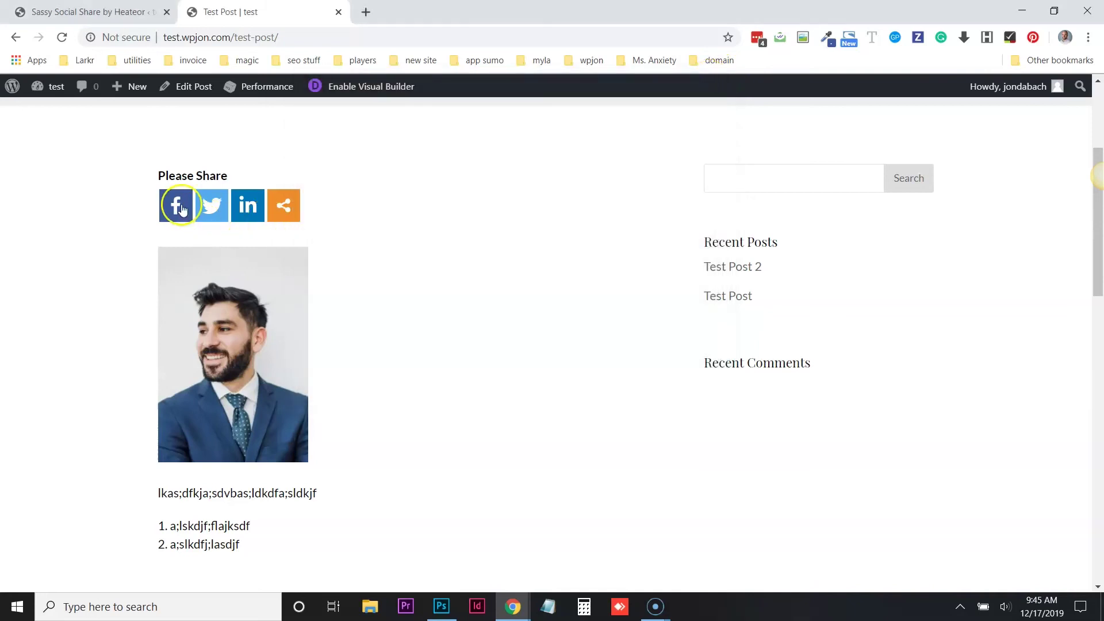
click(180, 205)
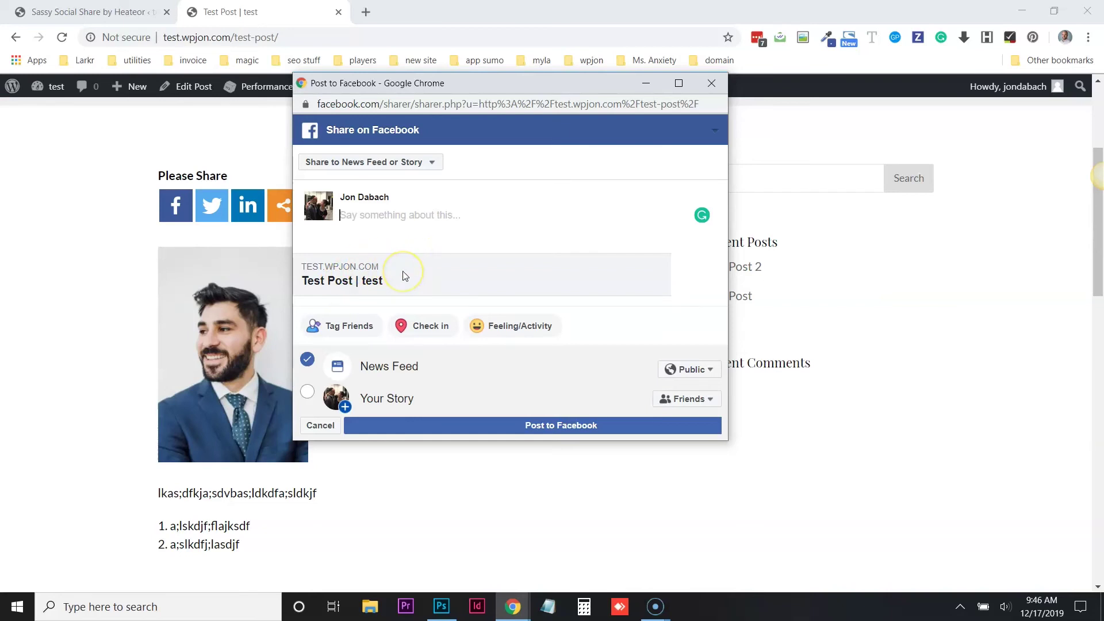
key(ctrl+w)
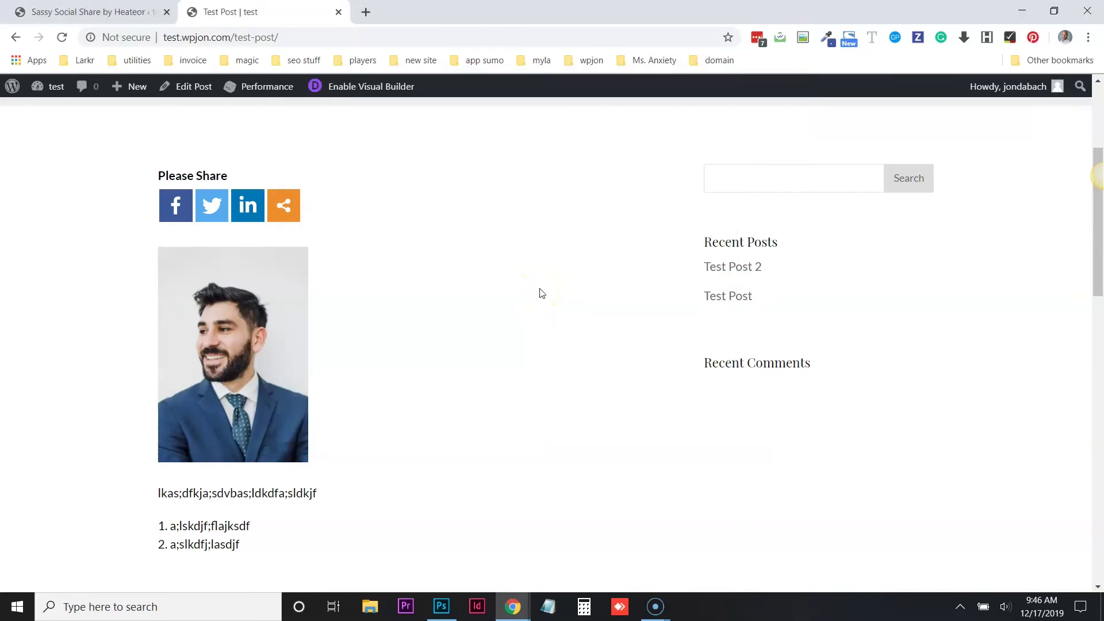